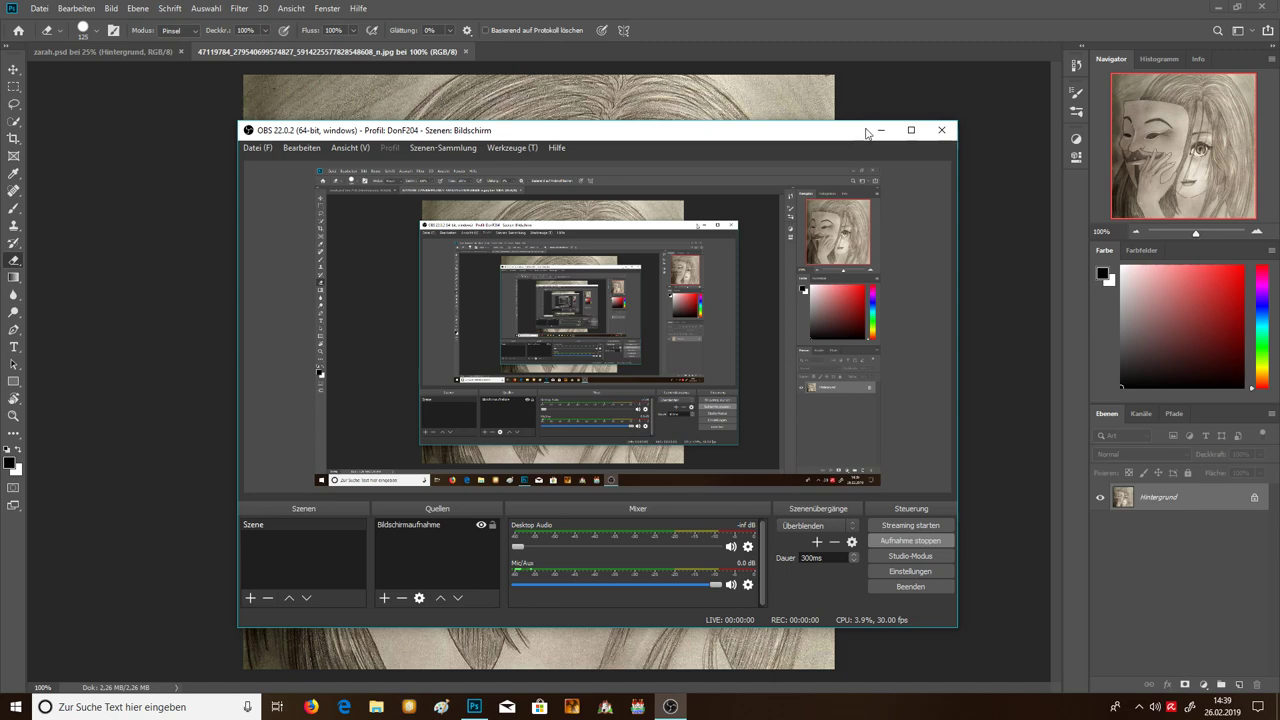
Minimize the OBS recorder window to uncover the pencil drawing of the girl and mask.
left_click(880, 130)
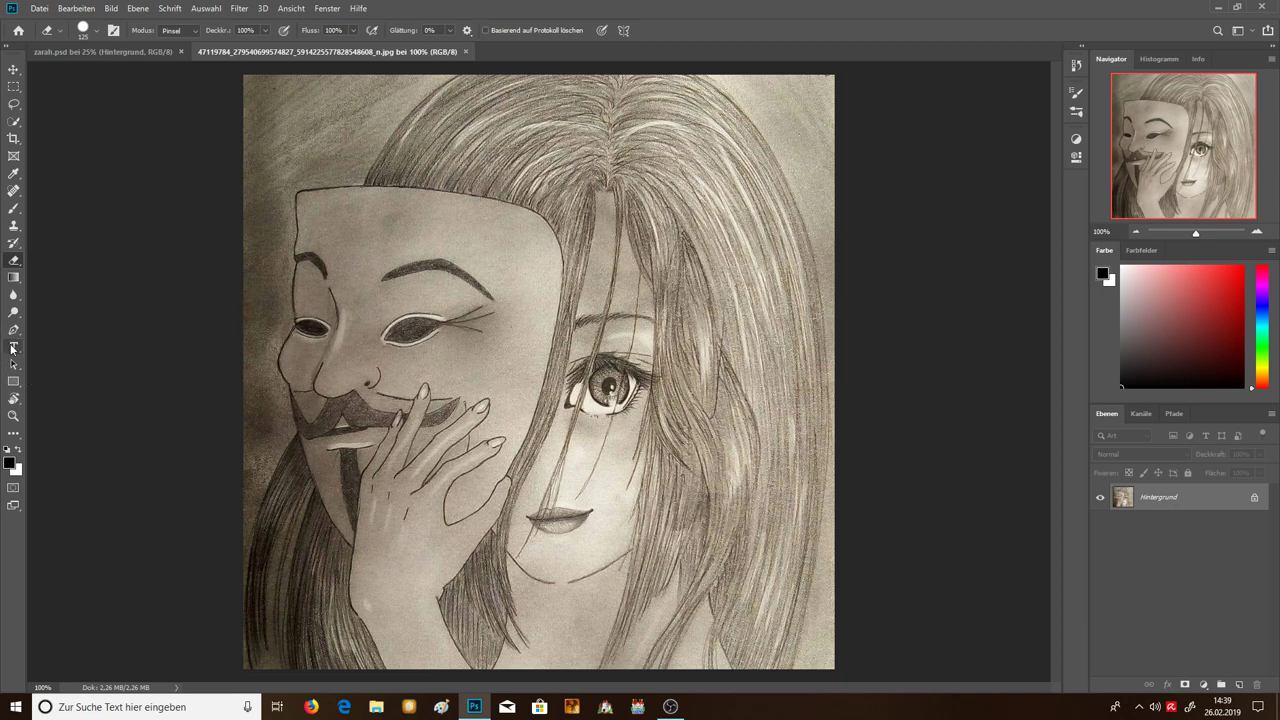
left_click(13, 348)
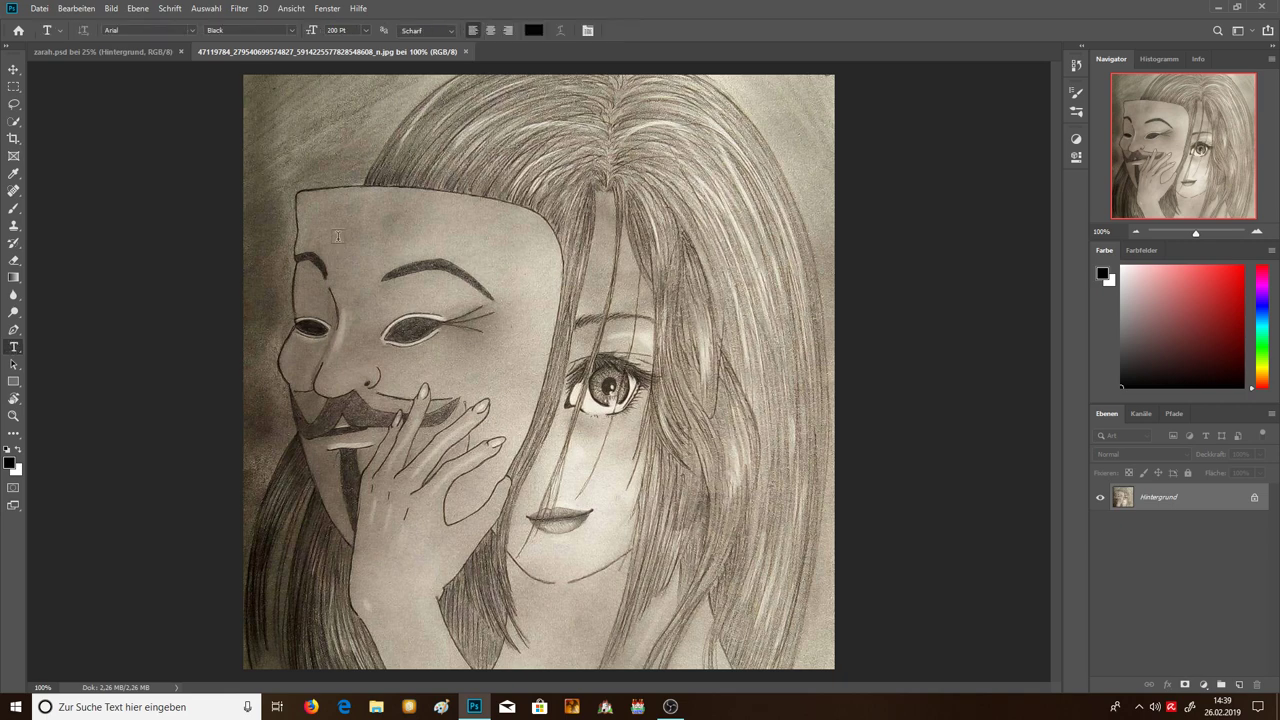
left_click(321, 204)
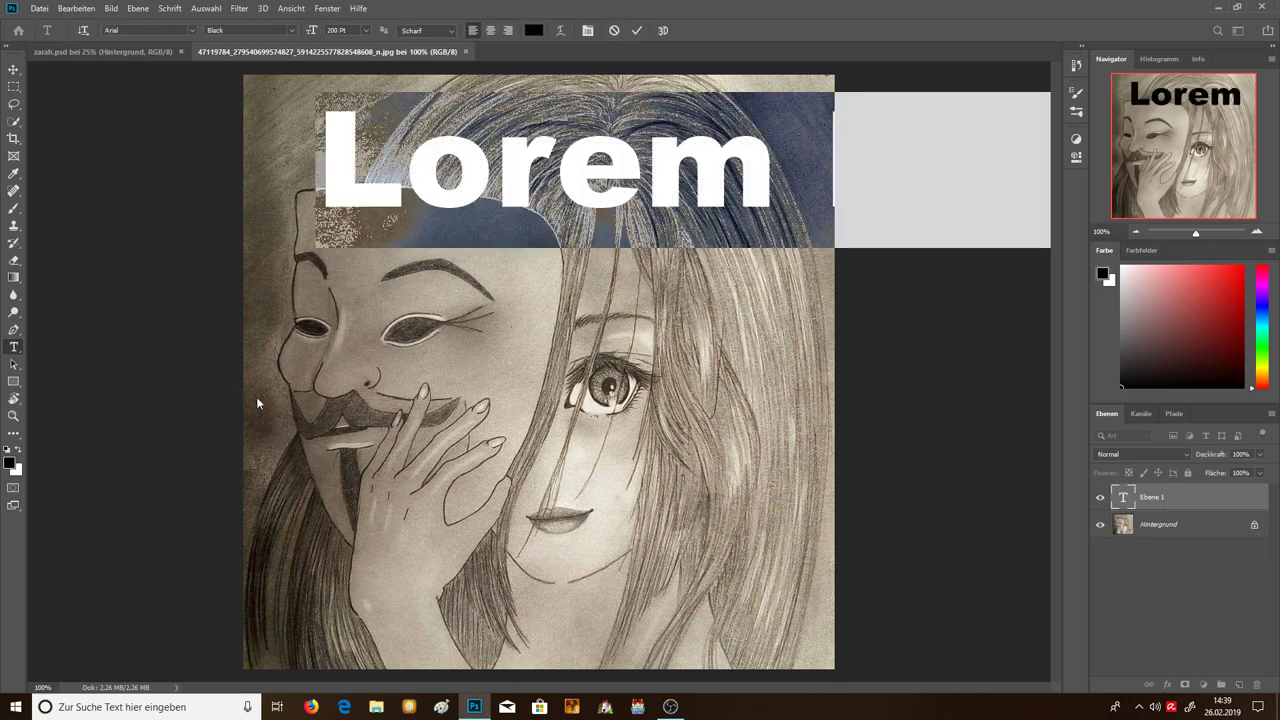
type("Zarah")
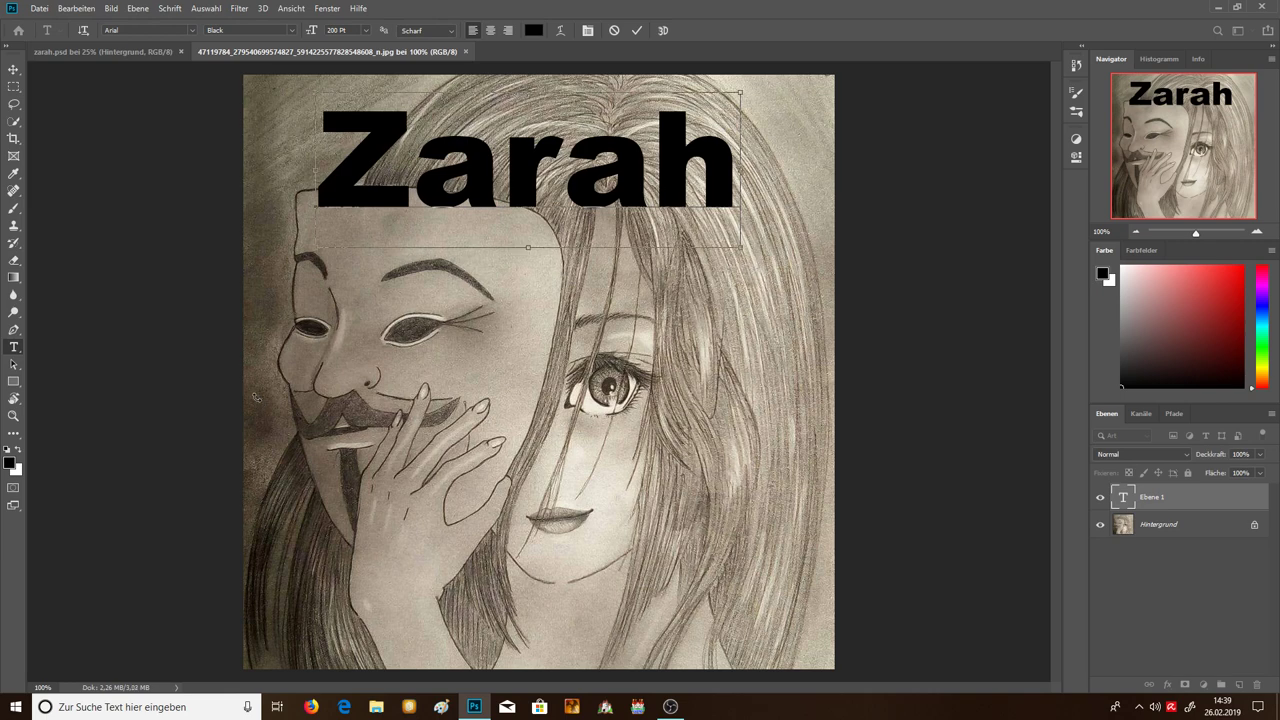
left_click(14, 86)
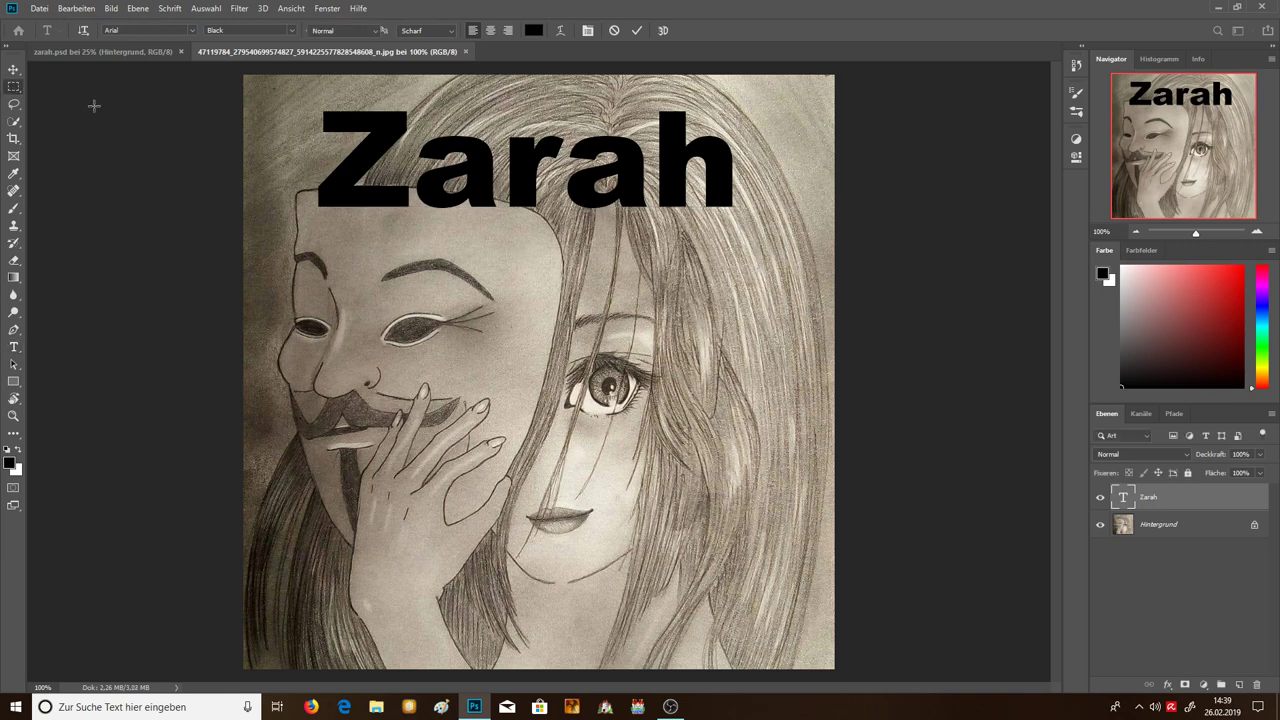
left_click_drag(341, 289, 860, 580)
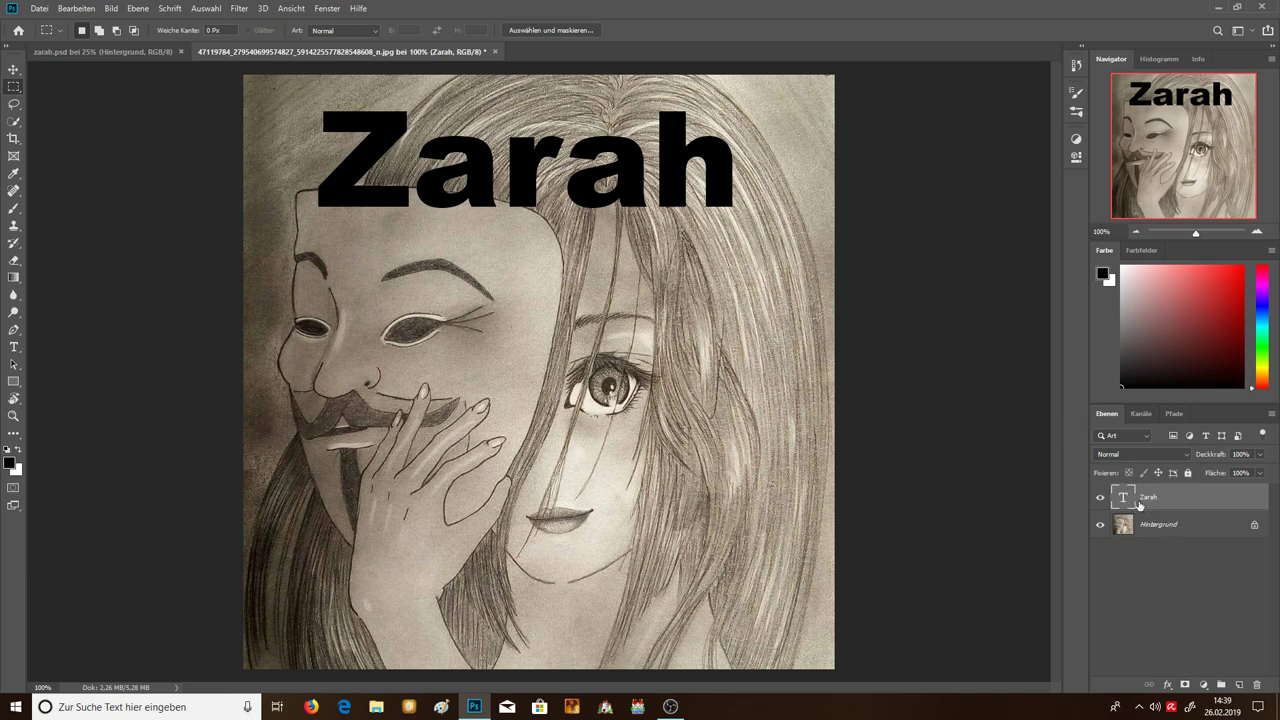
key("Delete")
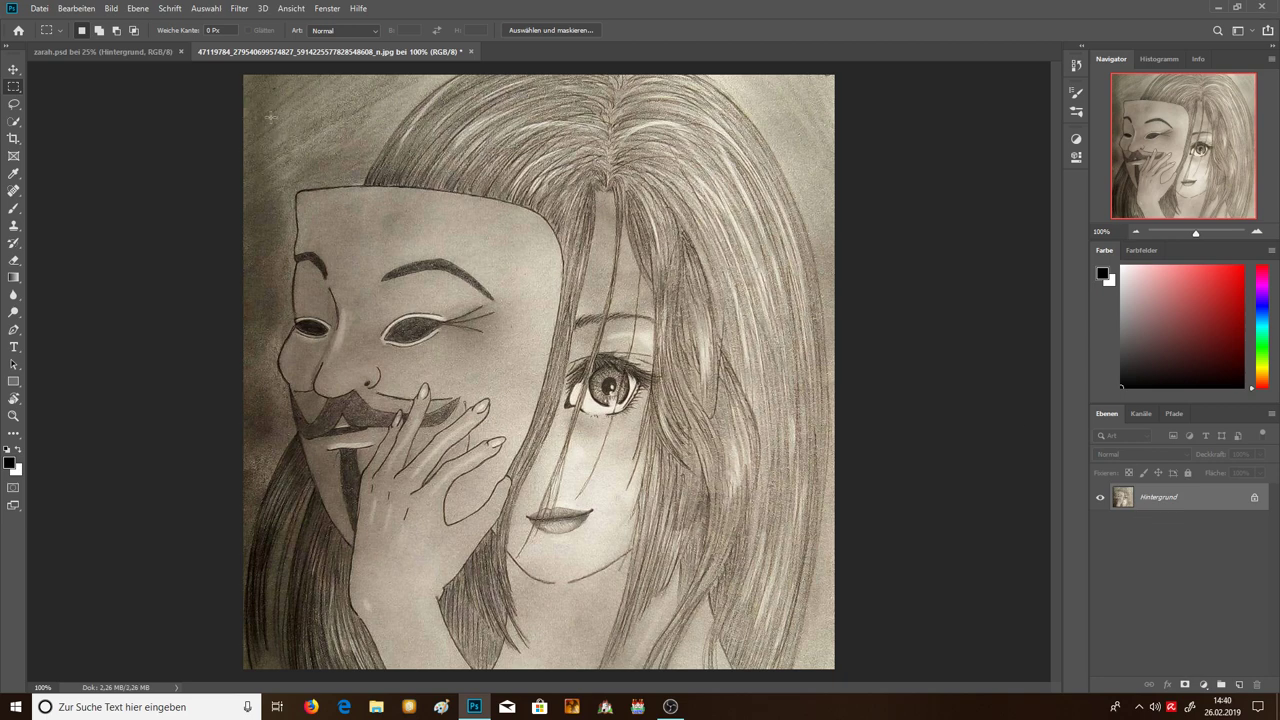
Switch to the zarah.psd sketch, then select and deselect the whole canvas.
left_click(121, 53)
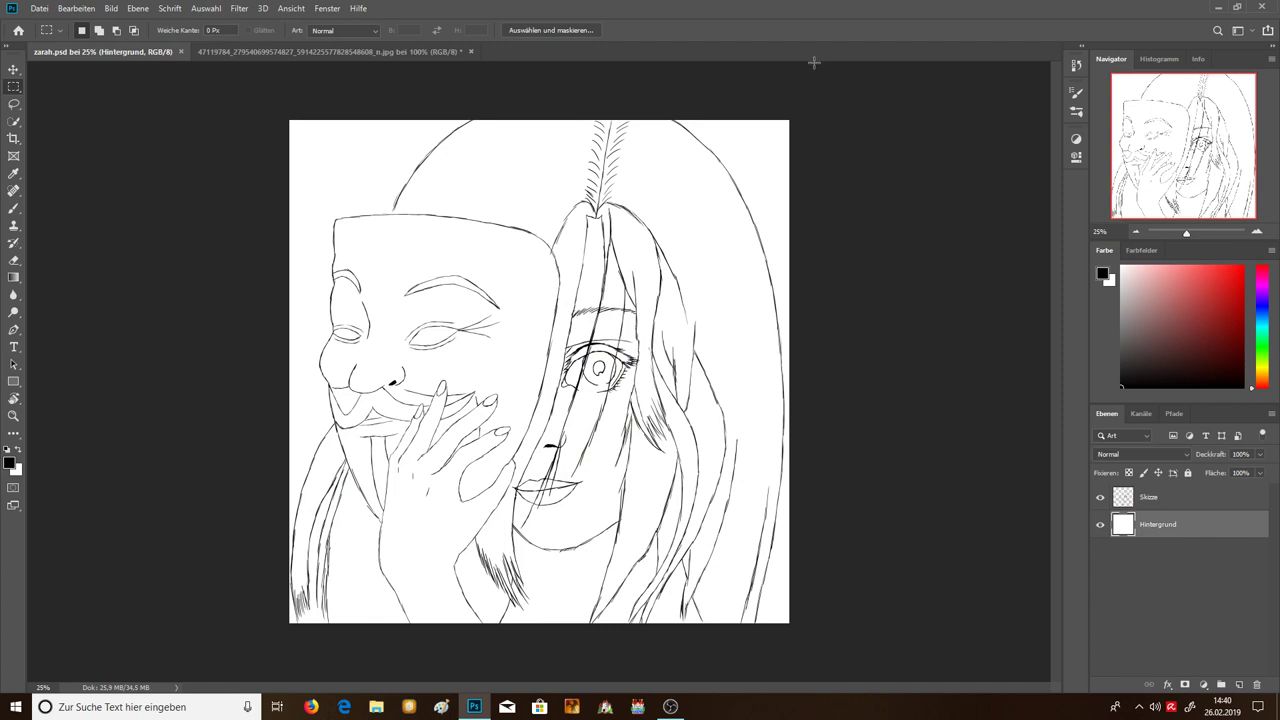
left_click_drag(834, 97, 234, 549)
key("ctrl+d")
Toggle the Hintergrund and Skizze layers' visibility, compare with the jpg, and return to zarah.psd.
left_click(1100, 524)
left_click(1100, 524)
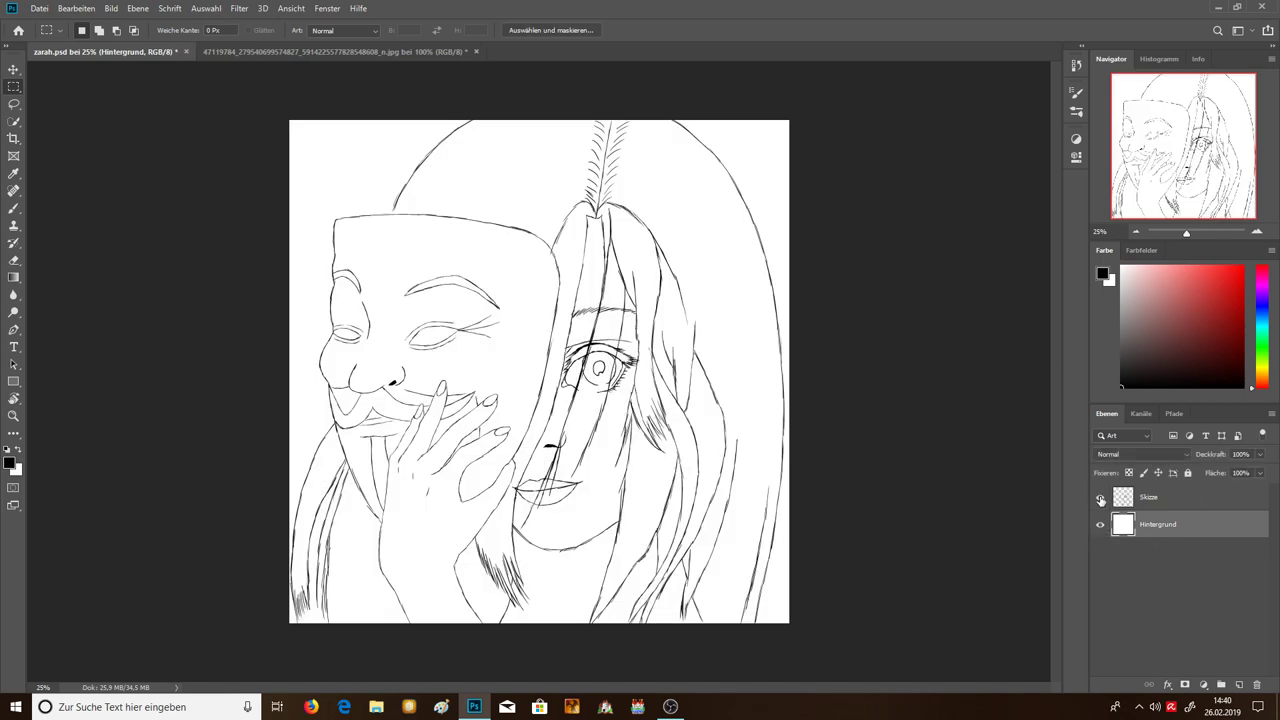
left_click(1100, 498)
left_click(1101, 498)
left_click(312, 50)
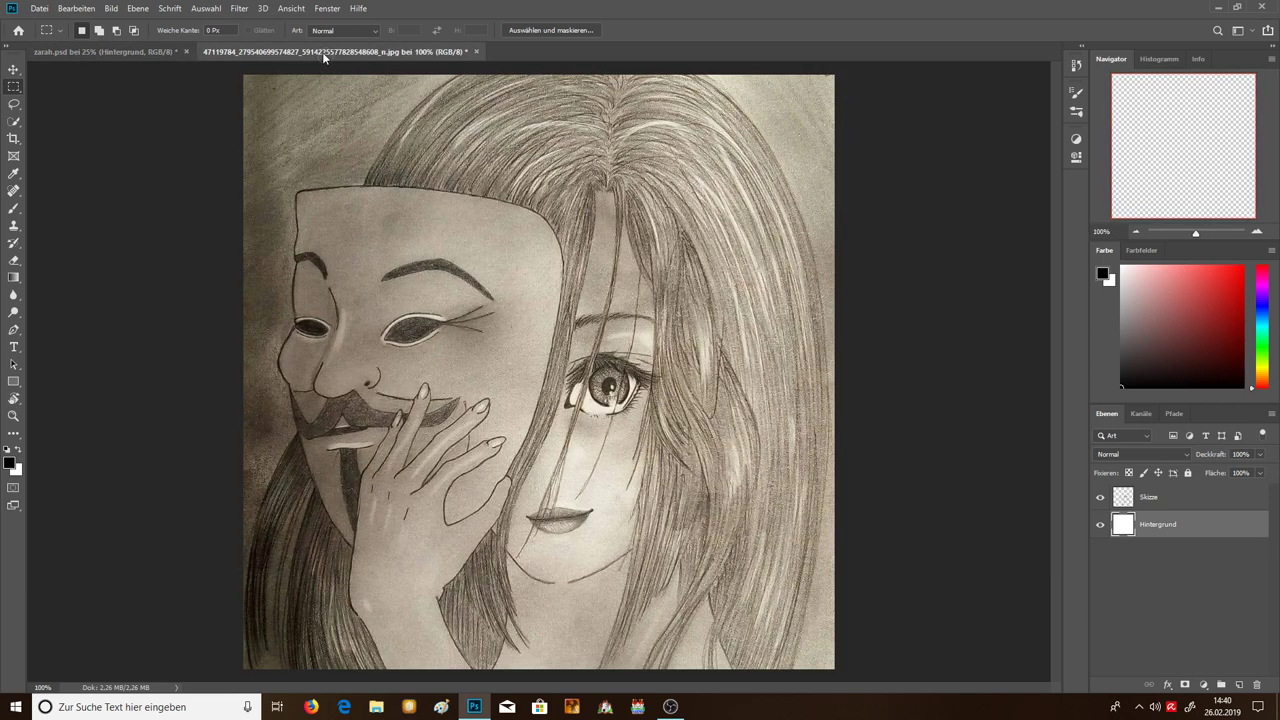
left_click(134, 55)
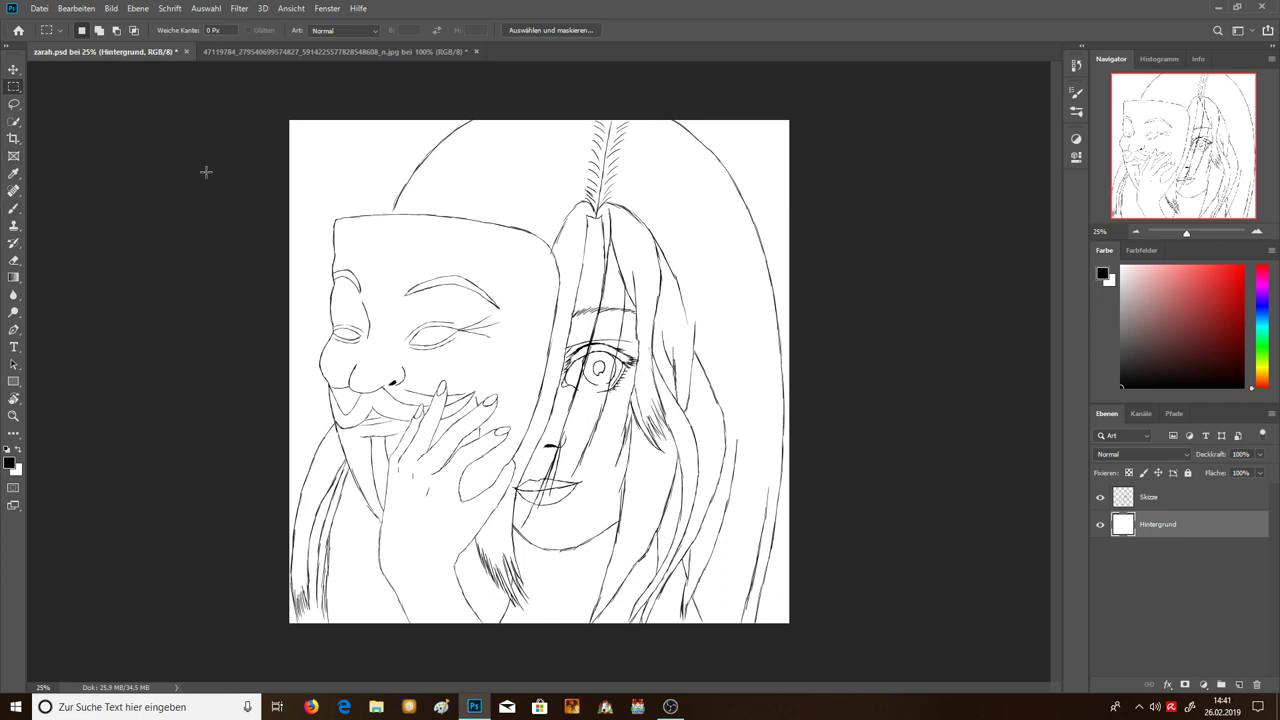
Add four new empty layers, declining the prompt to delete Ebene 4.
left_click(1240, 688)
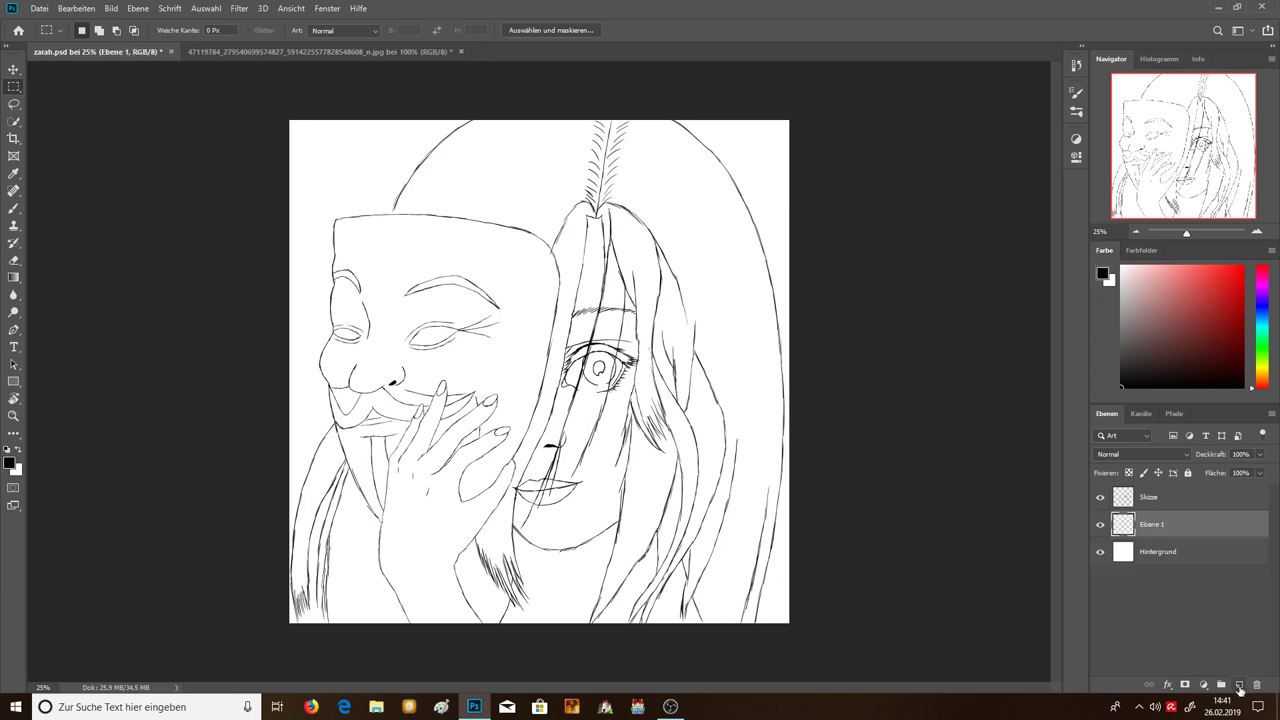
left_click(1240, 688)
left_click(1240, 688)
left_click(1240, 688)
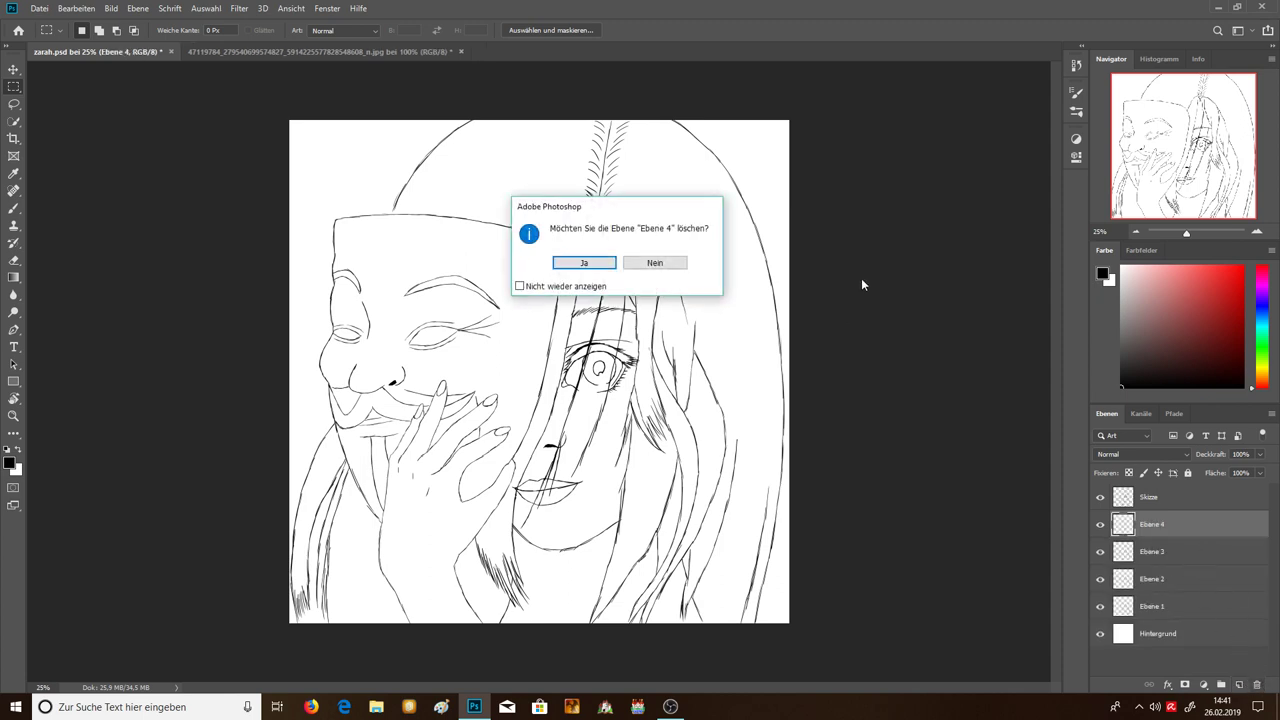
left_click(674, 267)
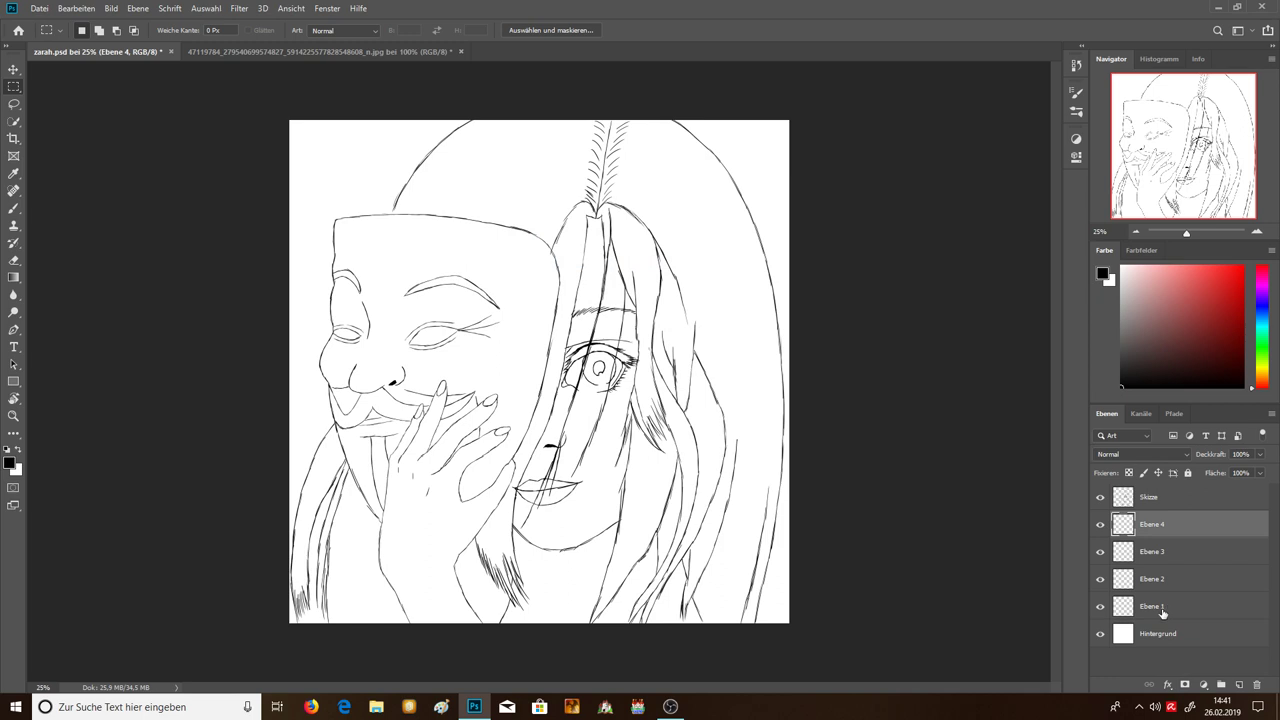
Rename Ebene 1 to Haut and Ebene 2 to Haare.
left_click(1158, 607)
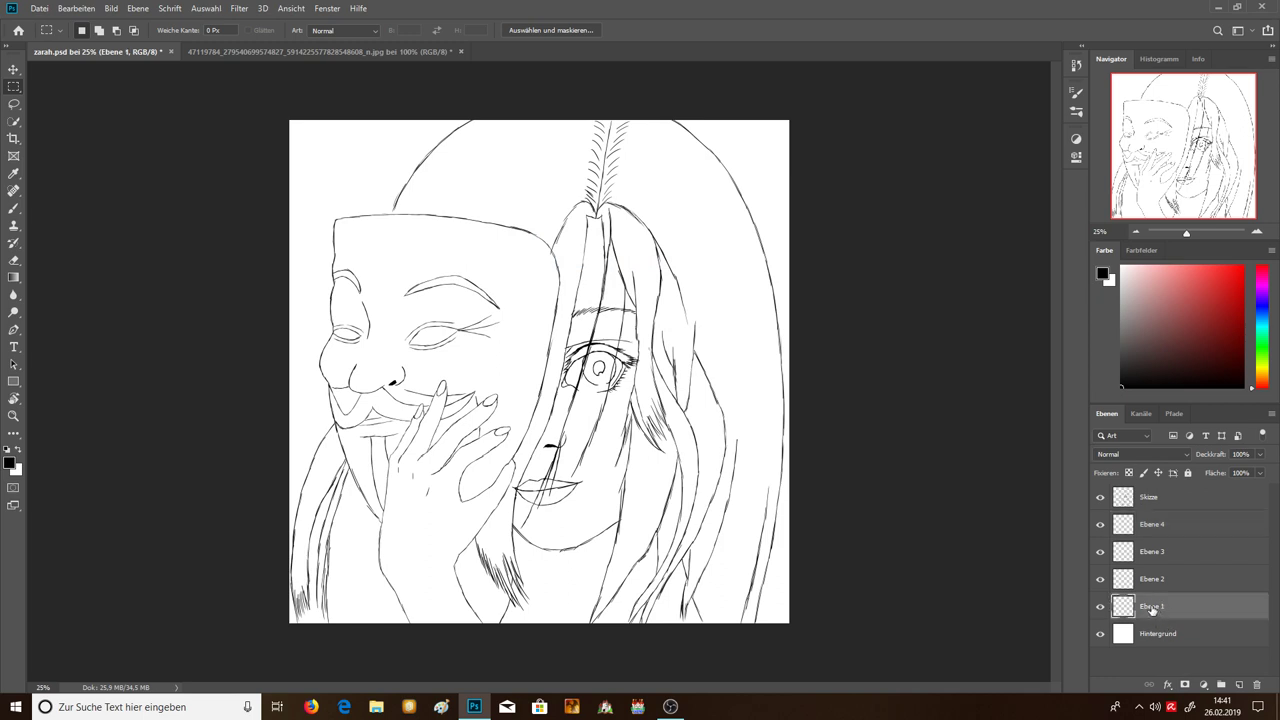
double_click(1152, 607)
type("Haut")
key("Return")
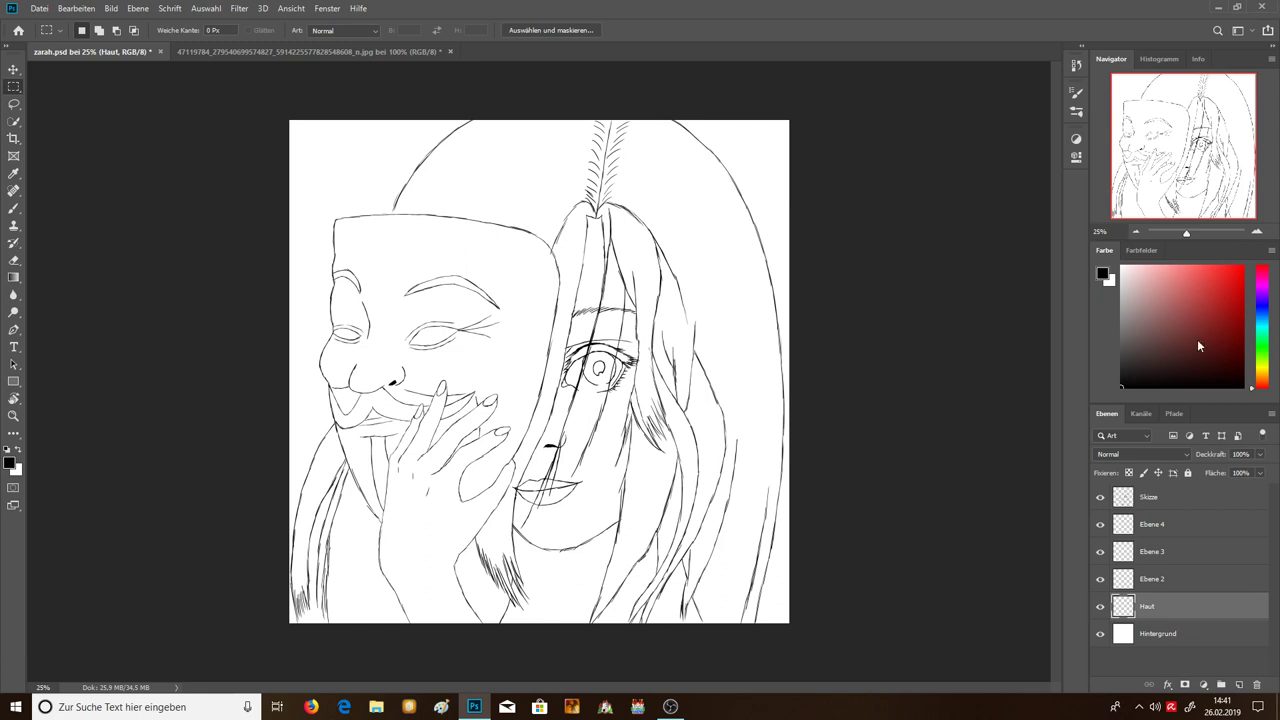
left_click(1142, 583)
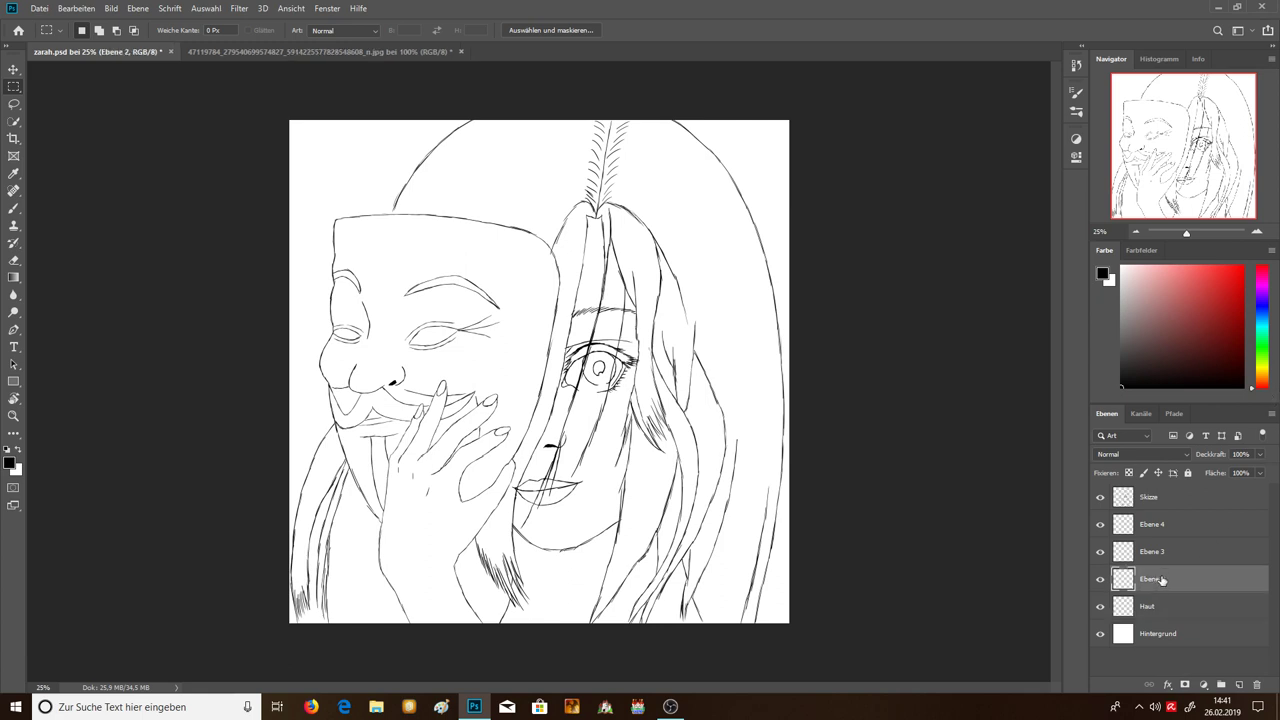
double_click(1142, 581)
type("Haare")
key("Return")
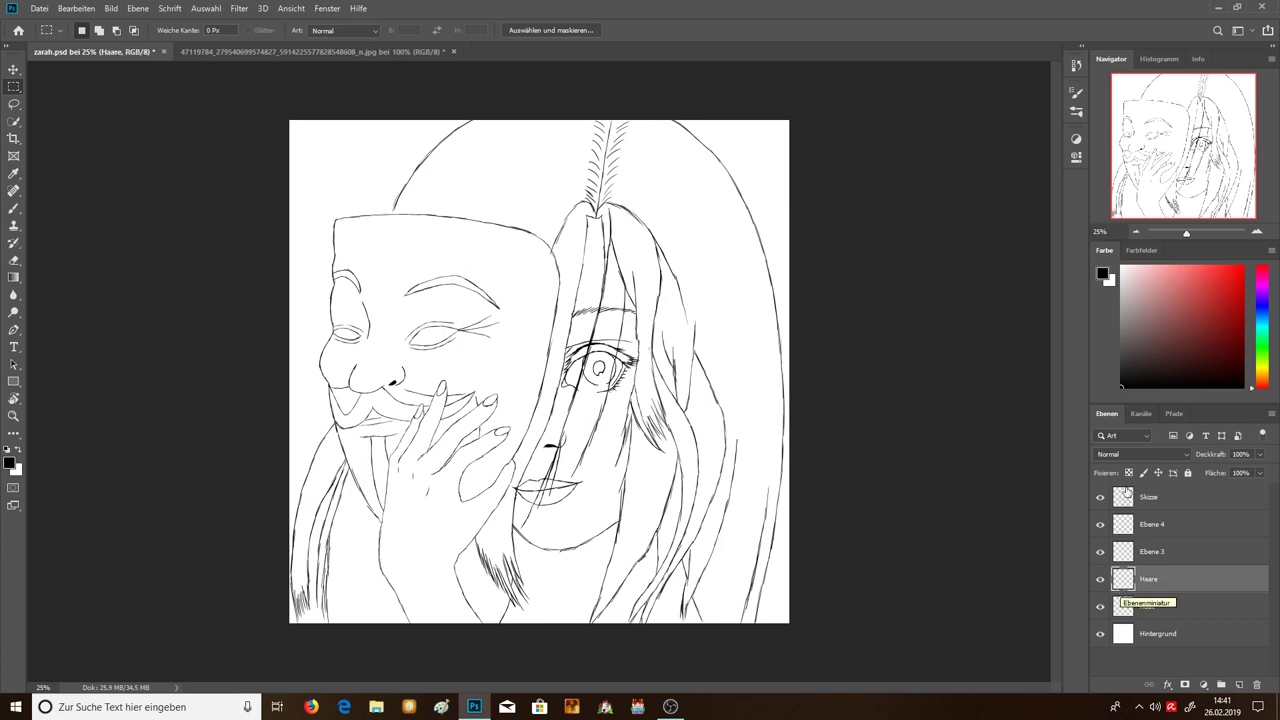
Rename Ebene 3 to Maske and Ebene 4 to Hand.
double_click(1155, 551)
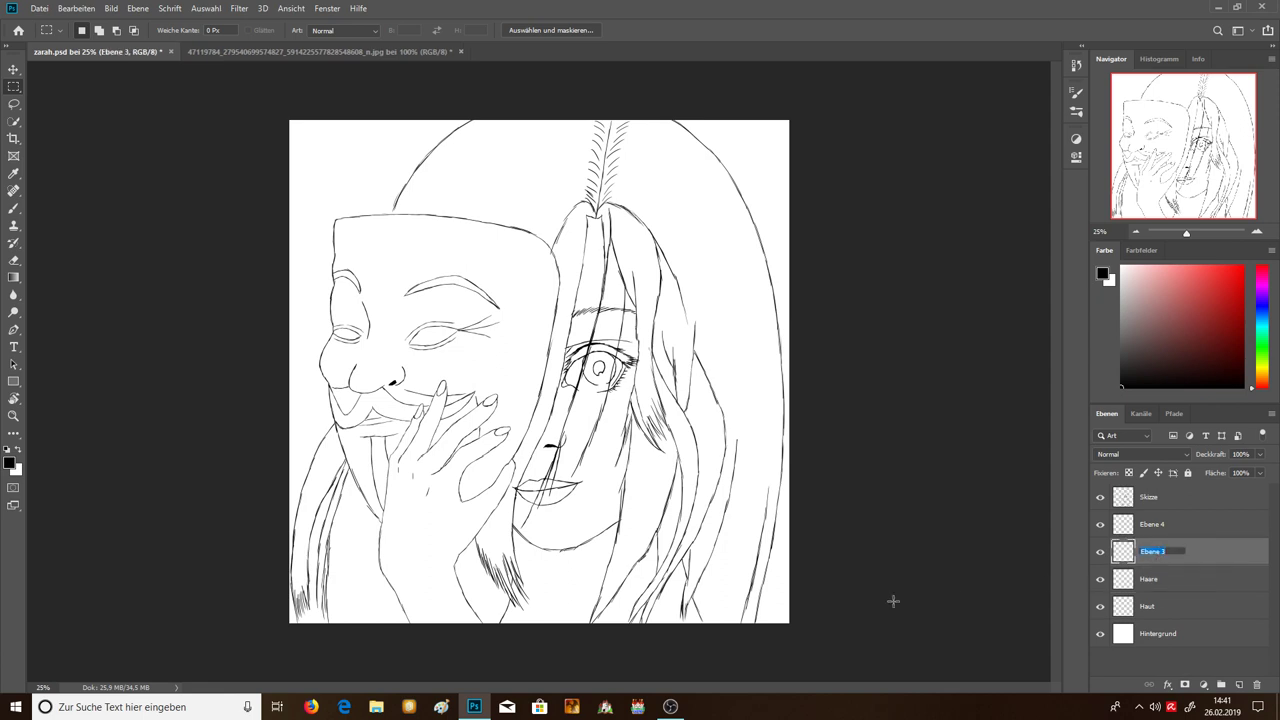
key("BackSpace")
type("Maske")
key("Return")
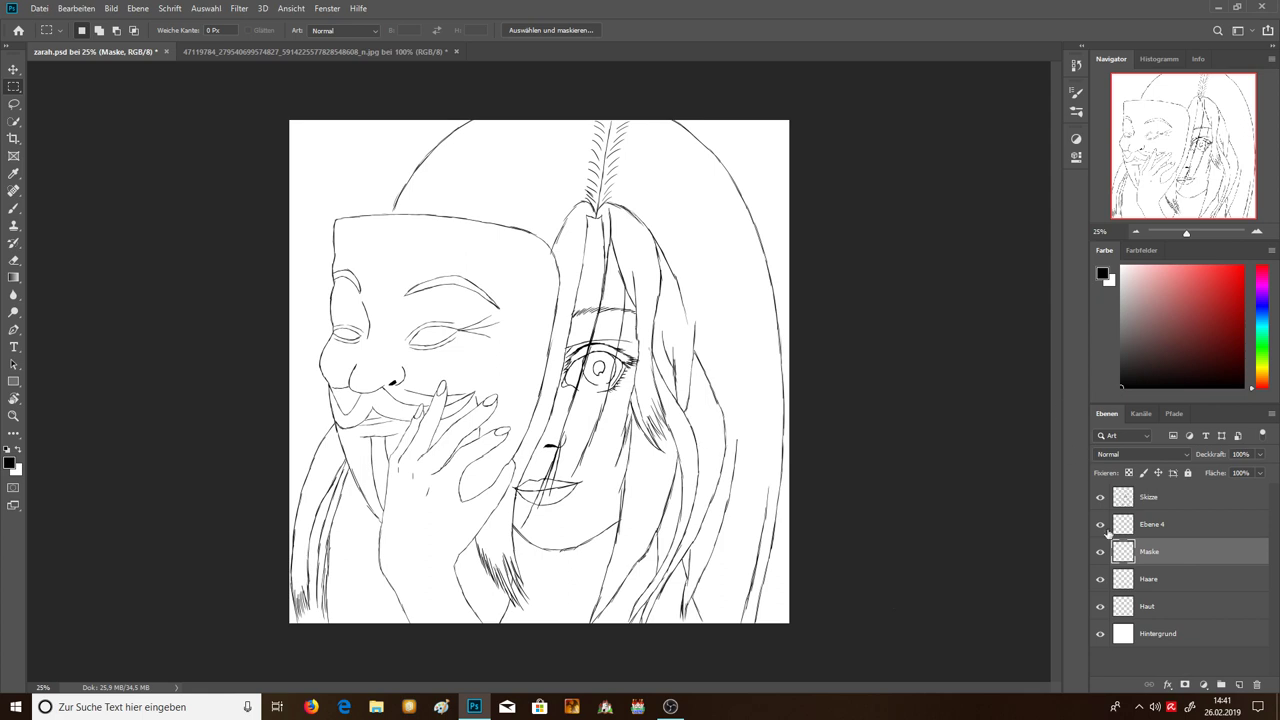
left_click(1155, 526)
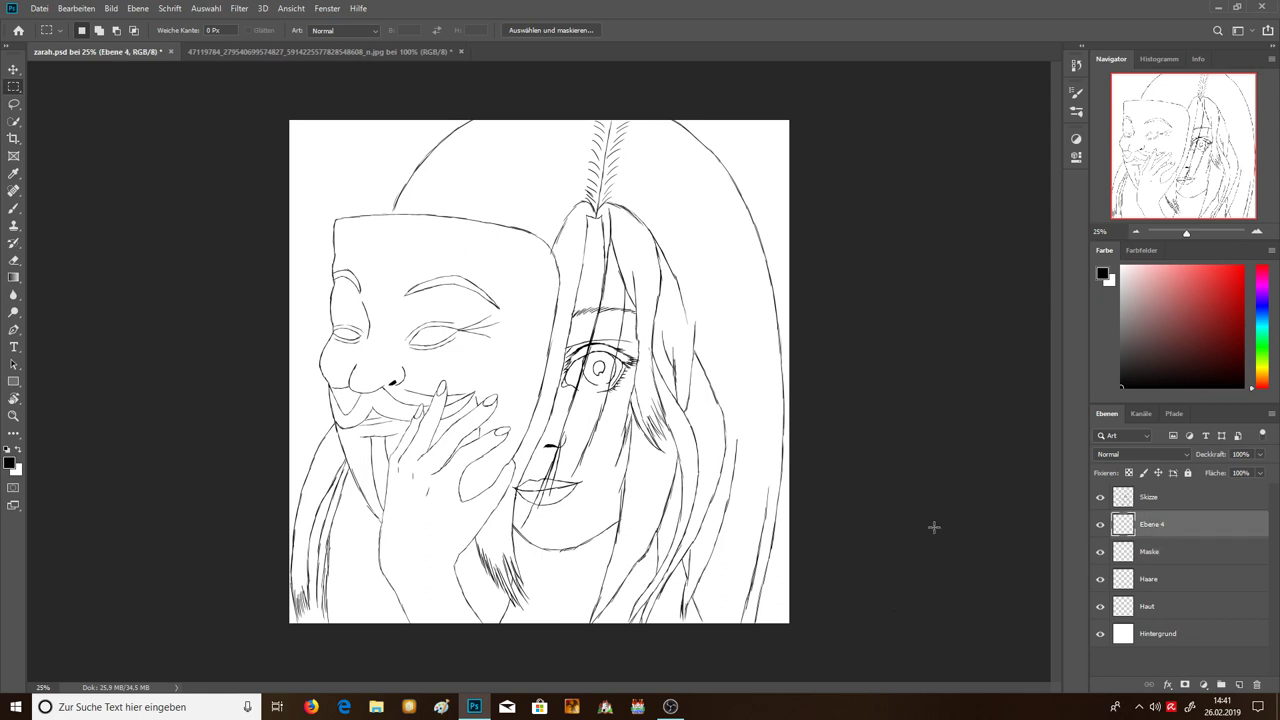
double_click(1158, 525)
type("Hand")
key("Return")
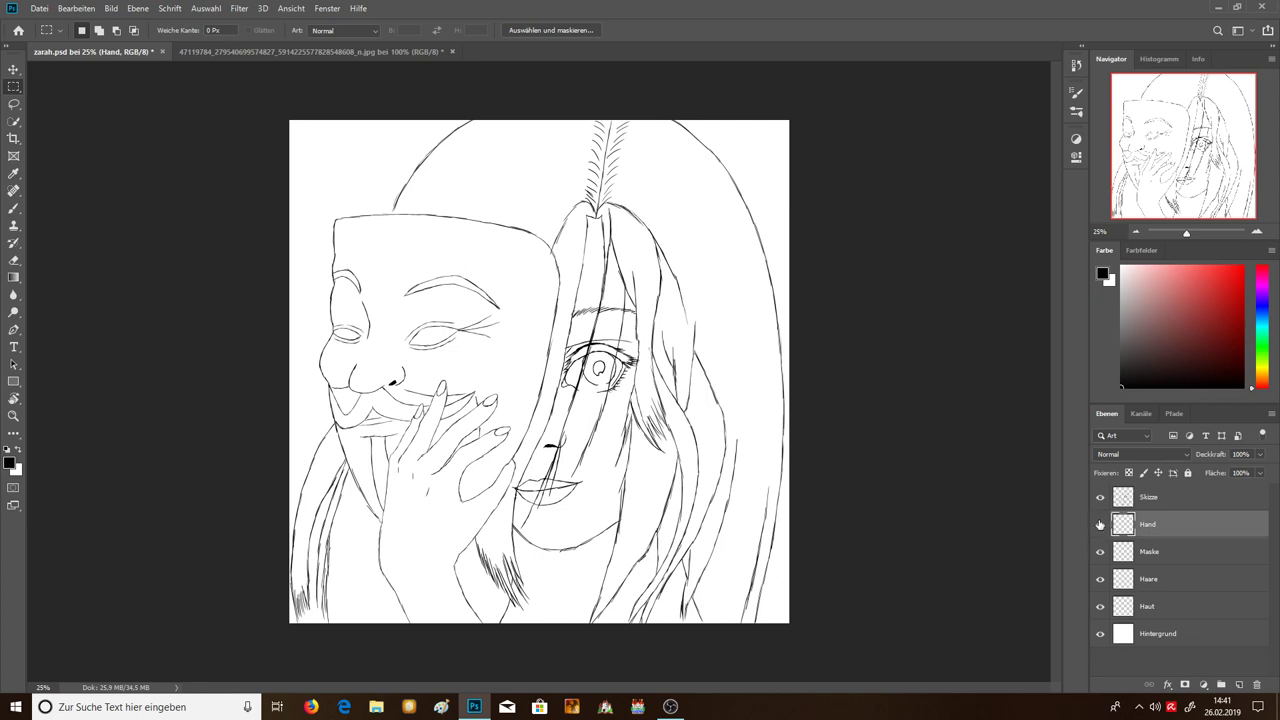
Colour-label the layers: Haut red, Haare orange, Maske green and Hand blue.
right_click(1100, 525)
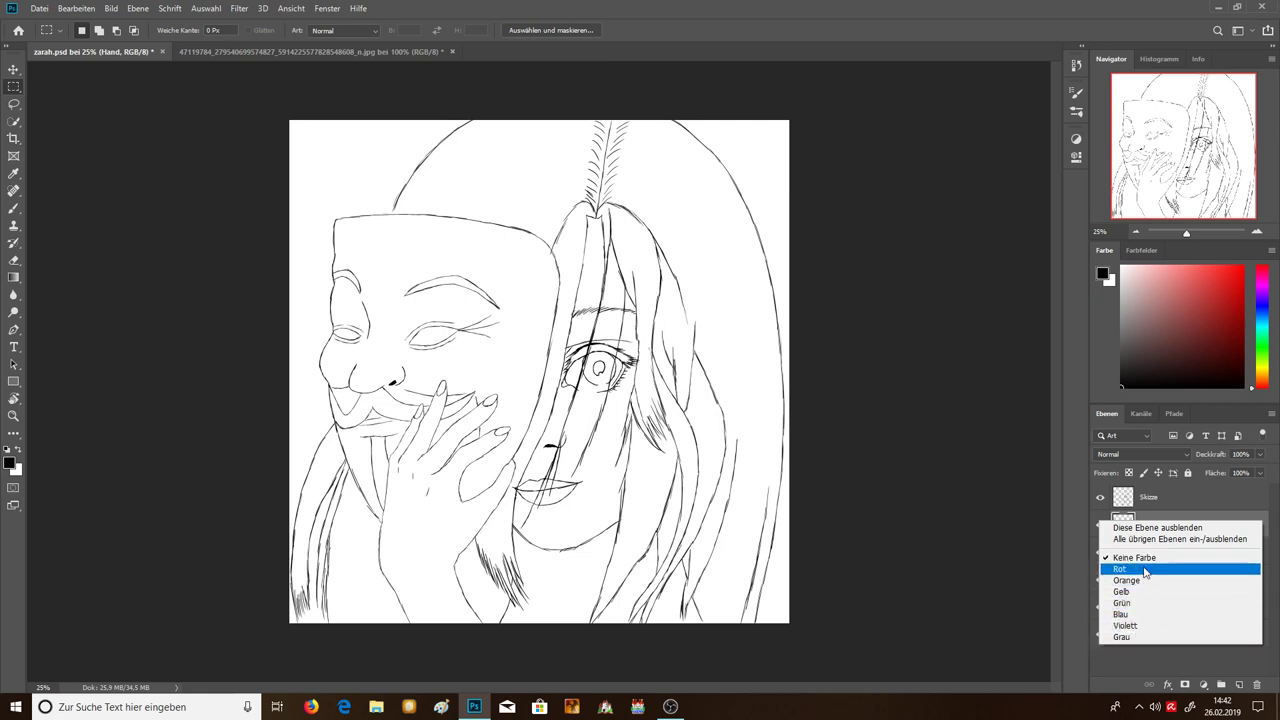
left_click(1040, 542)
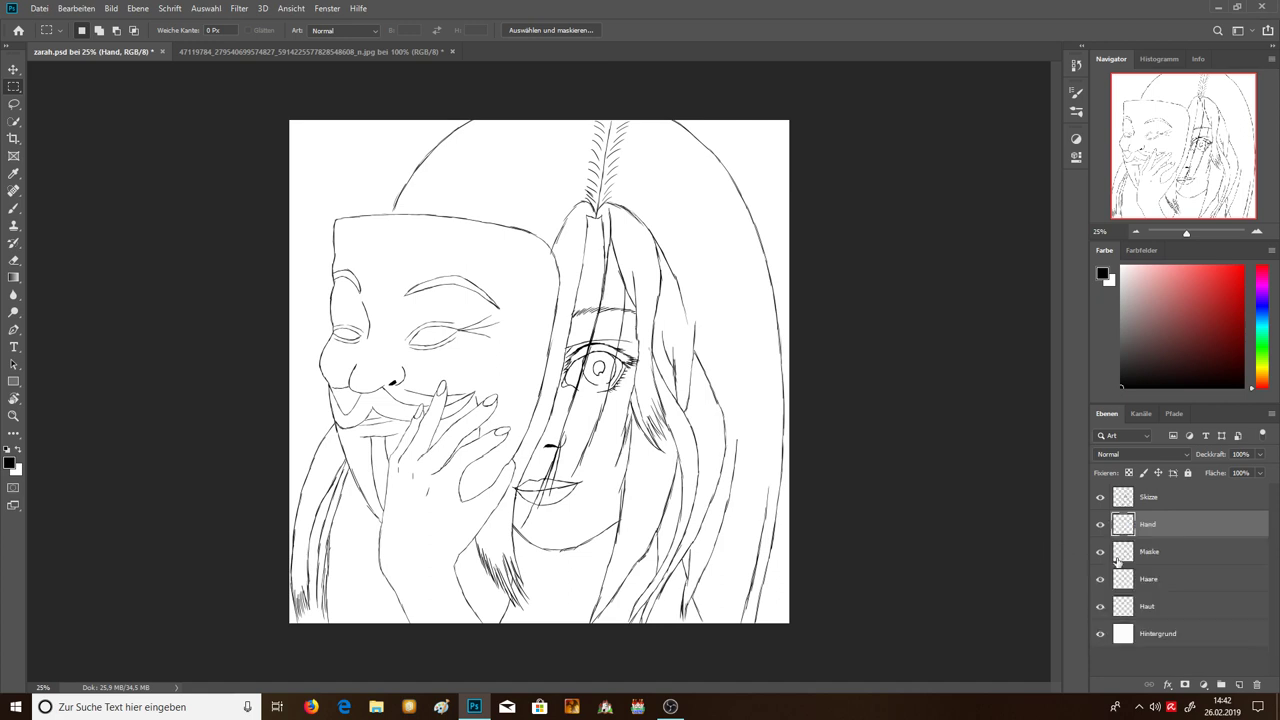
right_click(1103, 606)
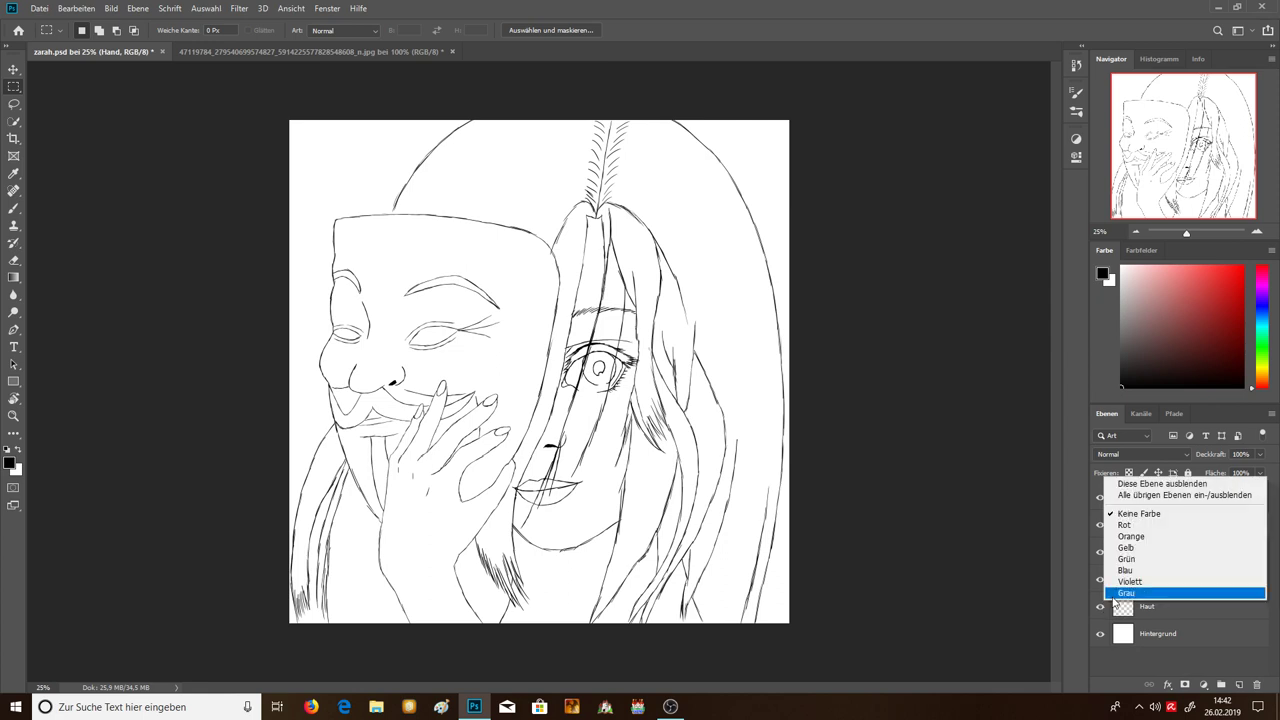
left_click(1124, 525)
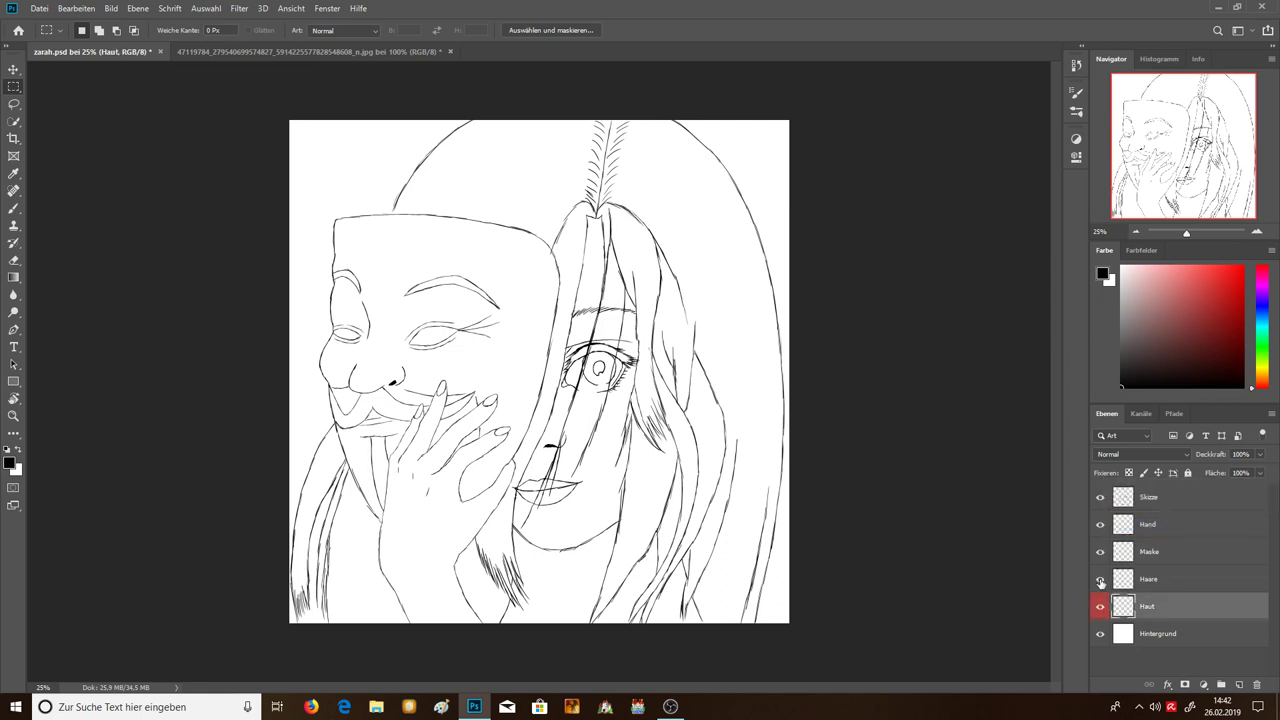
right_click(1101, 582)
left_click(1136, 515)
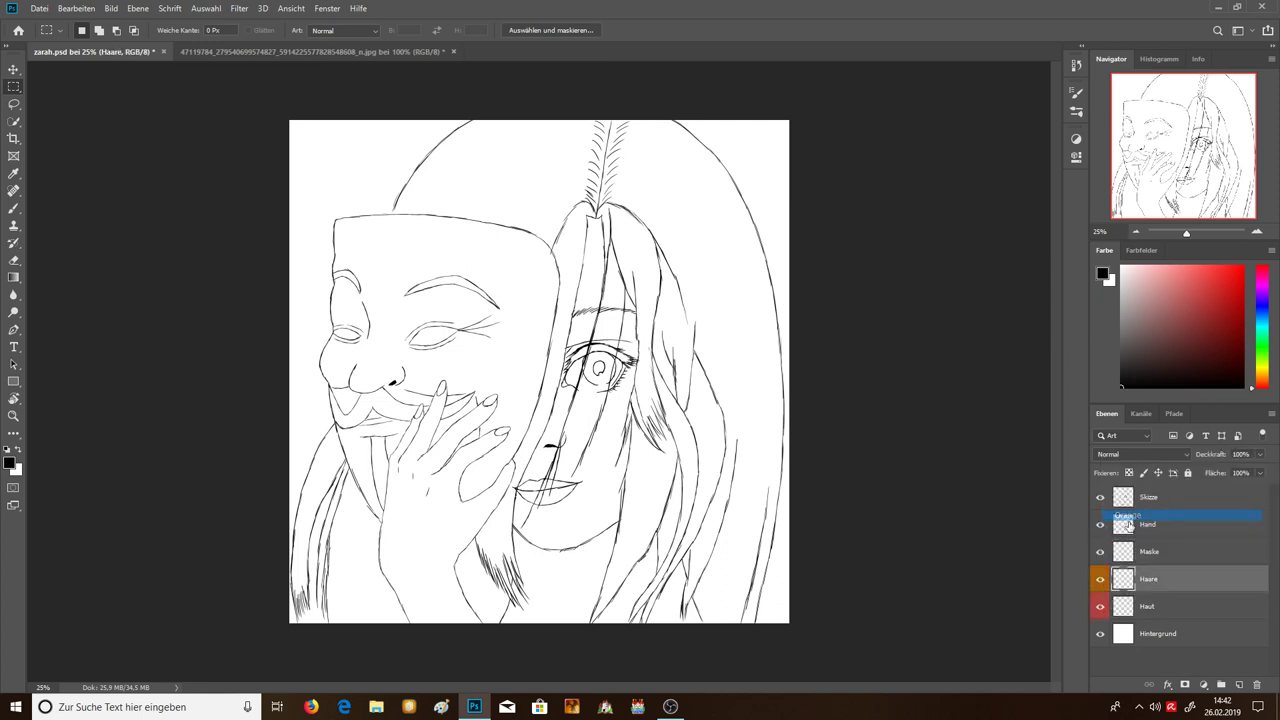
right_click(1108, 557)
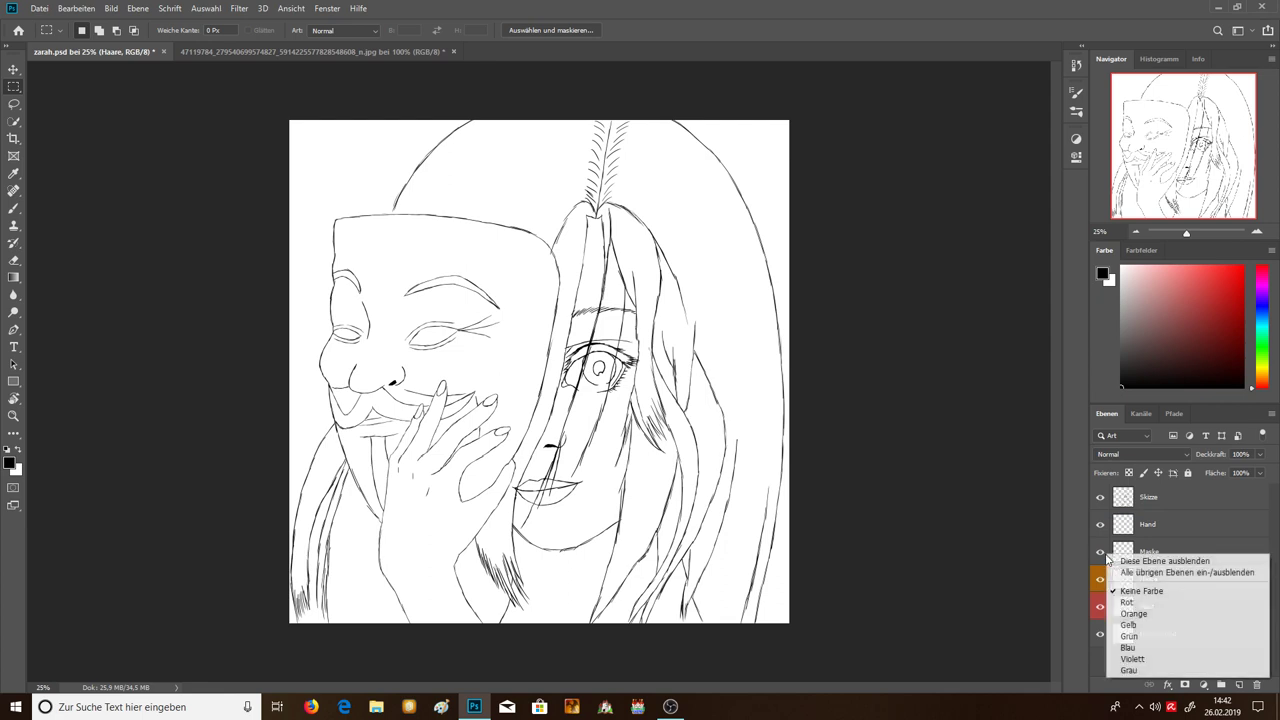
left_click(1141, 635)
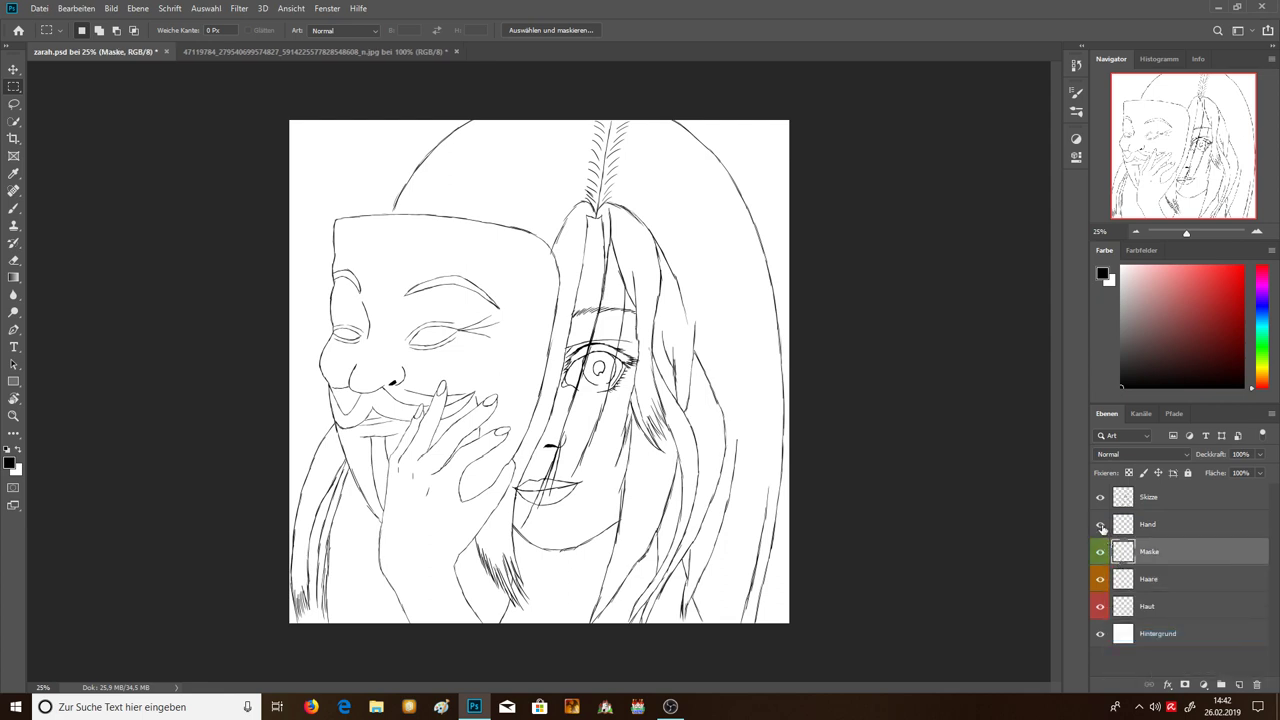
right_click(1103, 528)
left_click(1125, 619)
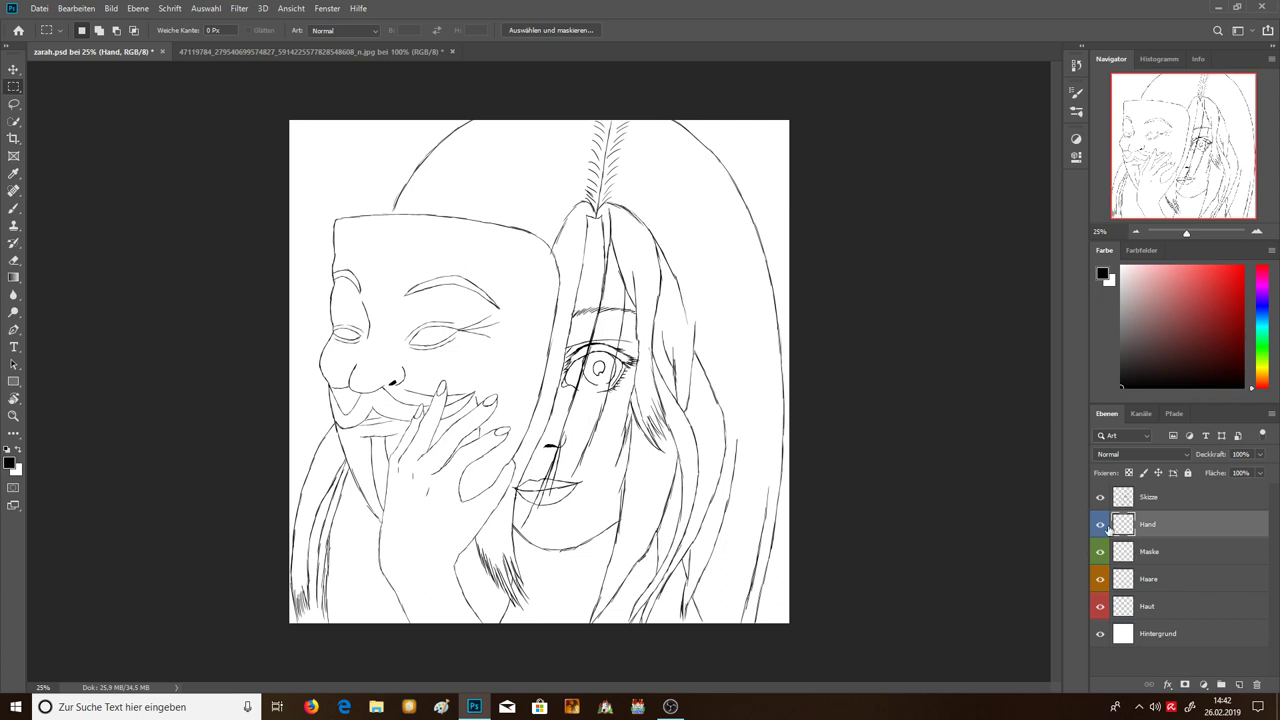
Click through the Haut, Haare and Maske layers and make Haut the active layer.
left_click(1160, 610)
left_click(1171, 580)
left_click(1172, 554)
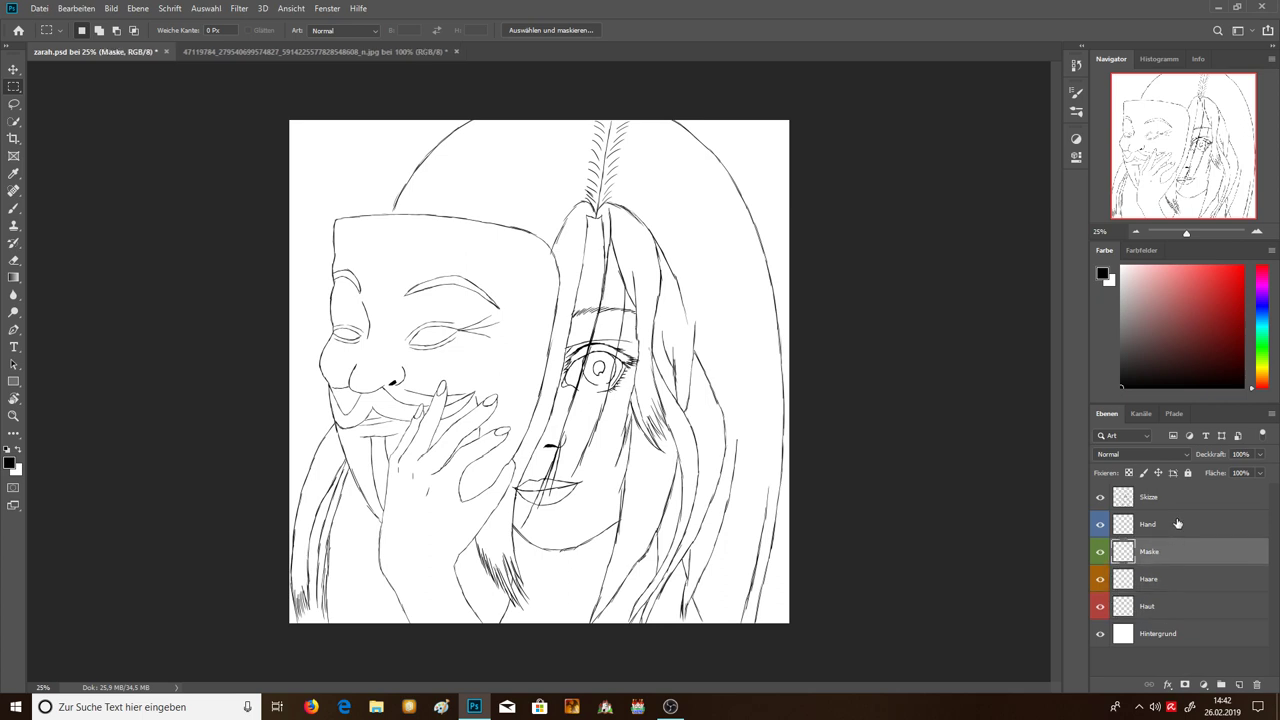
key("alt+bracketright")
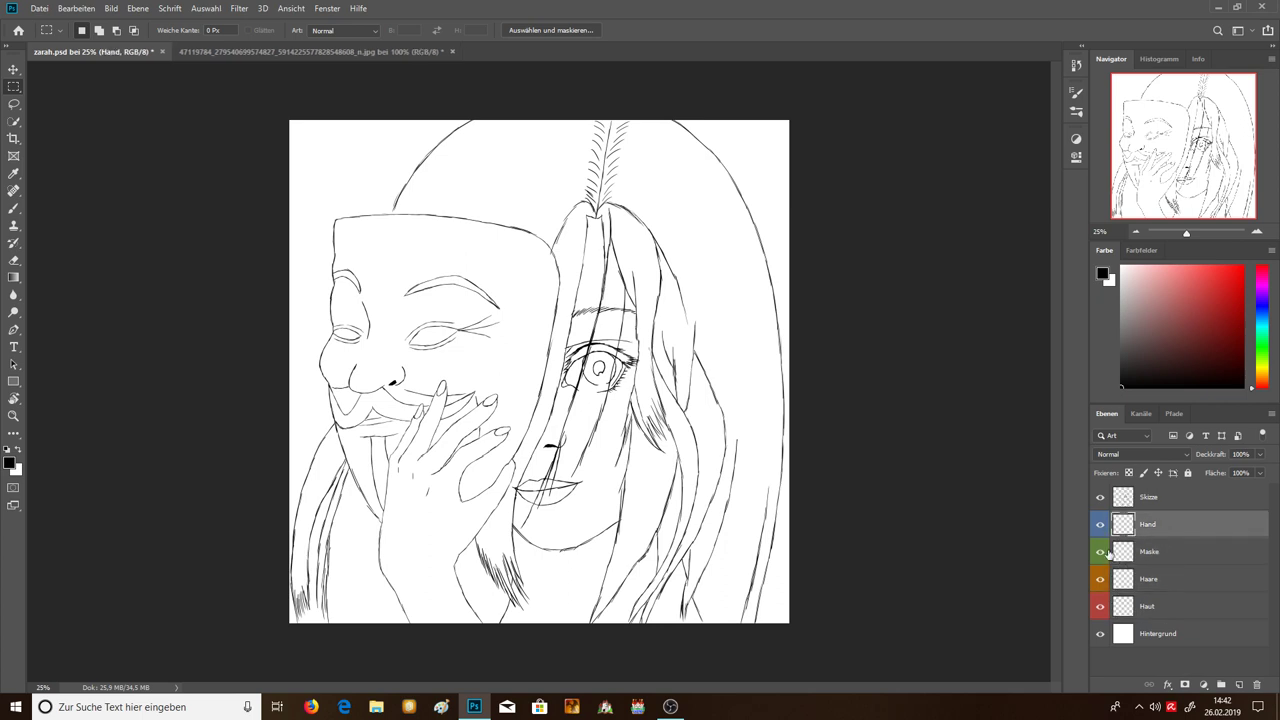
left_click(1167, 618)
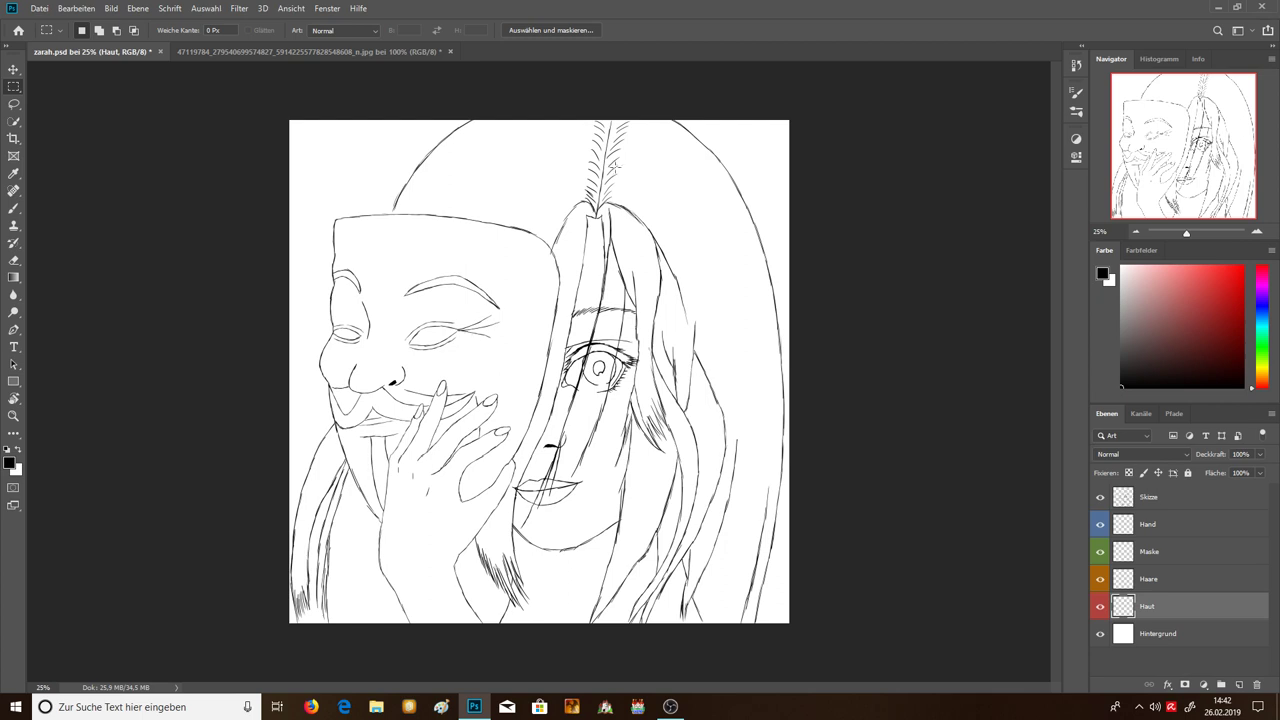
With the Brush tool on the Haare layer, set the foreground colour to mid grey 999999.
left_click(14, 209)
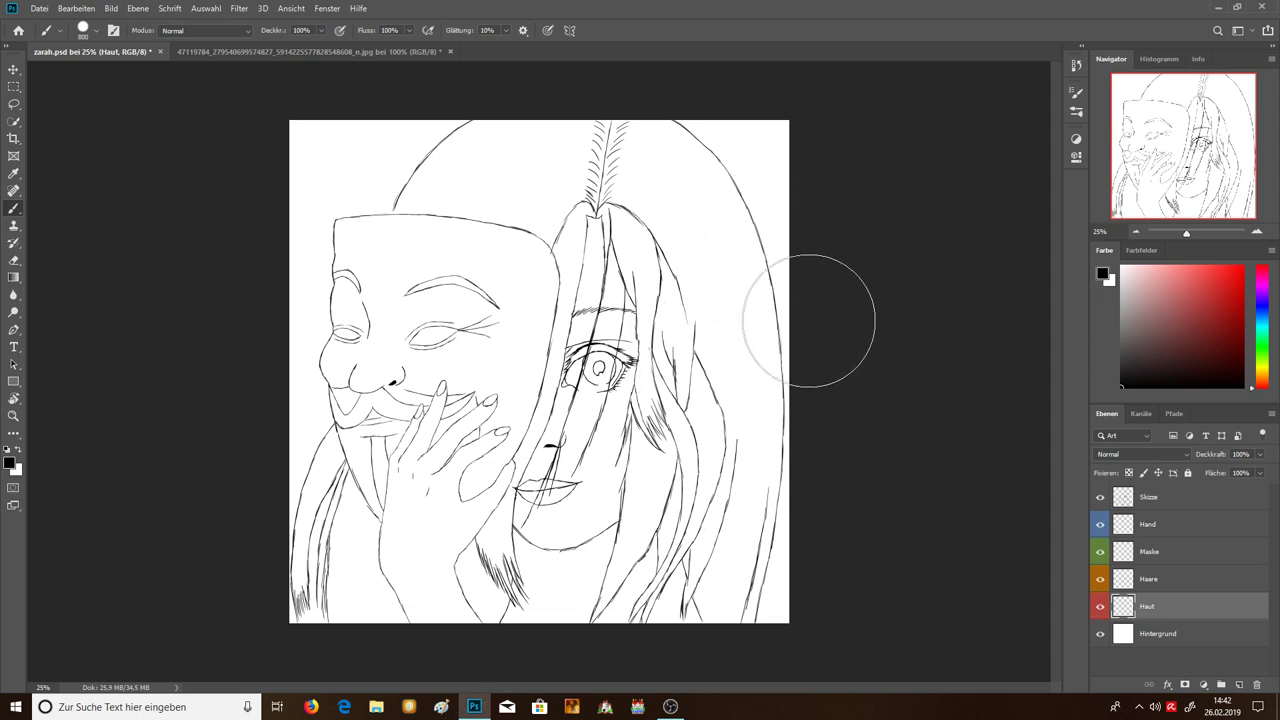
left_click(1157, 584)
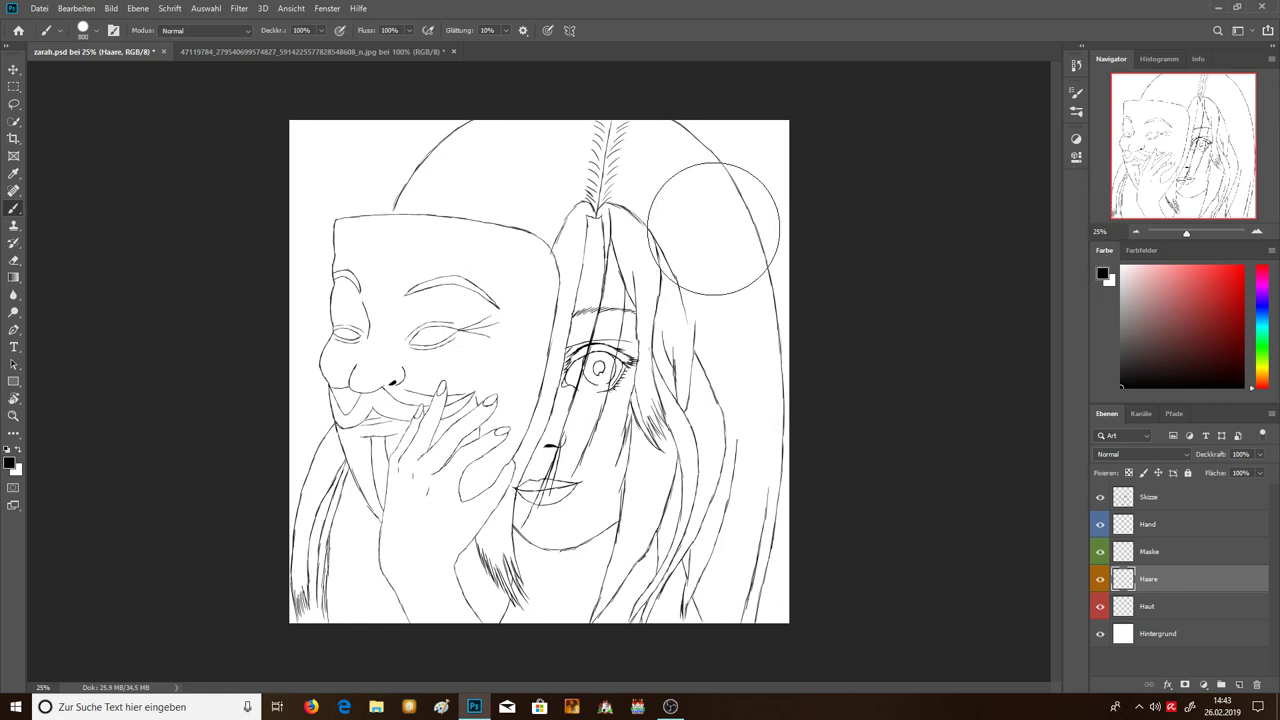
left_click(1123, 331)
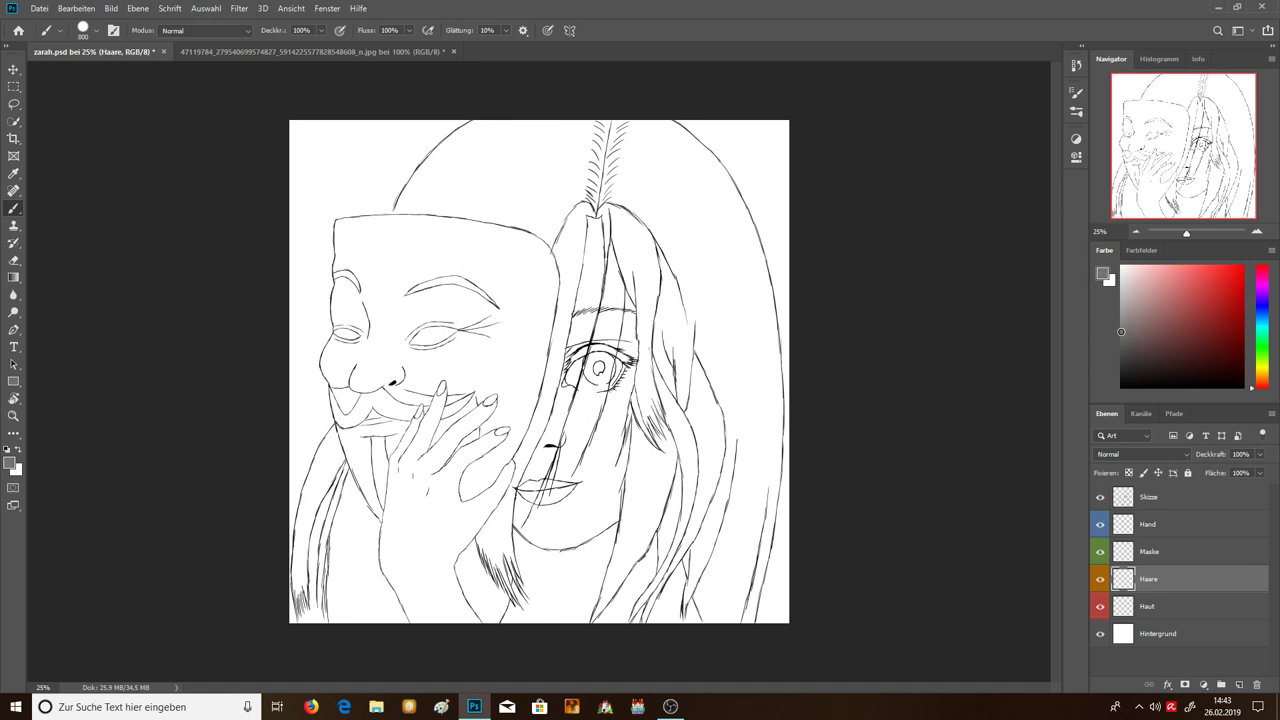
left_click_drag(1121, 331, 1108, 328)
left_click(1103, 273)
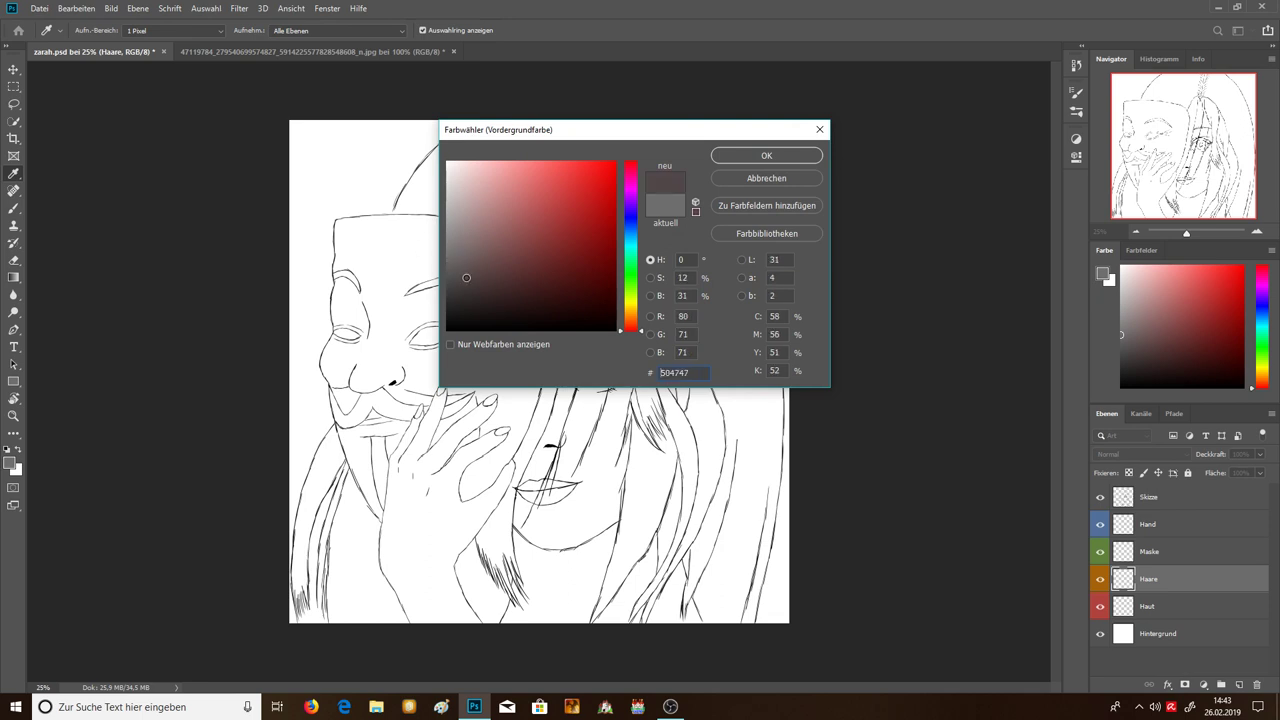
mouse_move(445, 278)
left_mouse_down()
mouse_move(444, 210)
mouse_move(441, 270)
left_mouse_up()
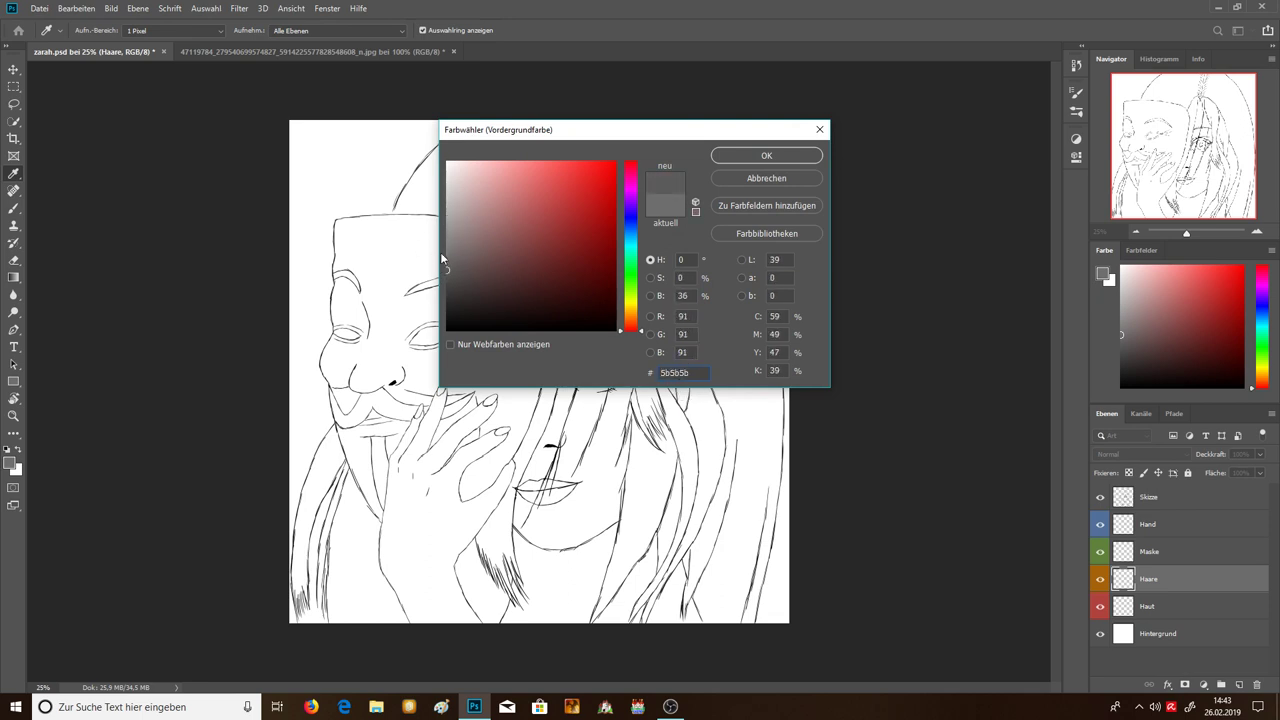
left_click(448, 252)
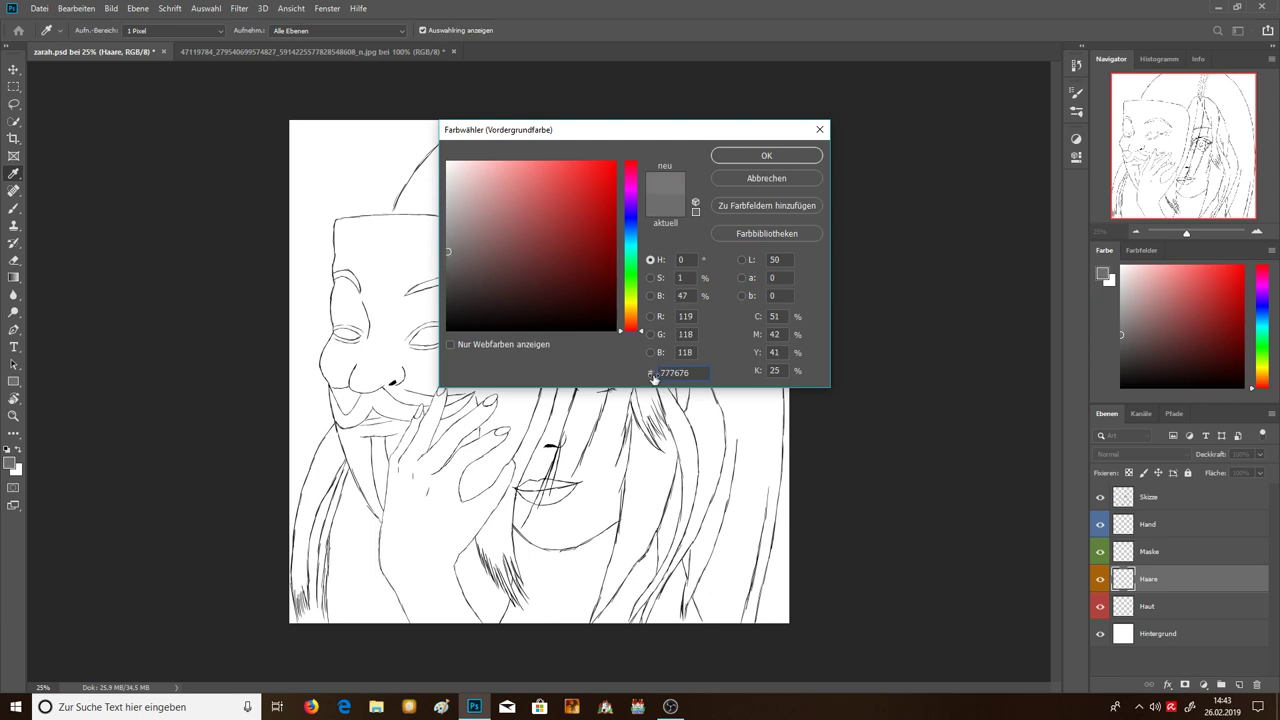
left_click_drag(448, 252, 445, 229)
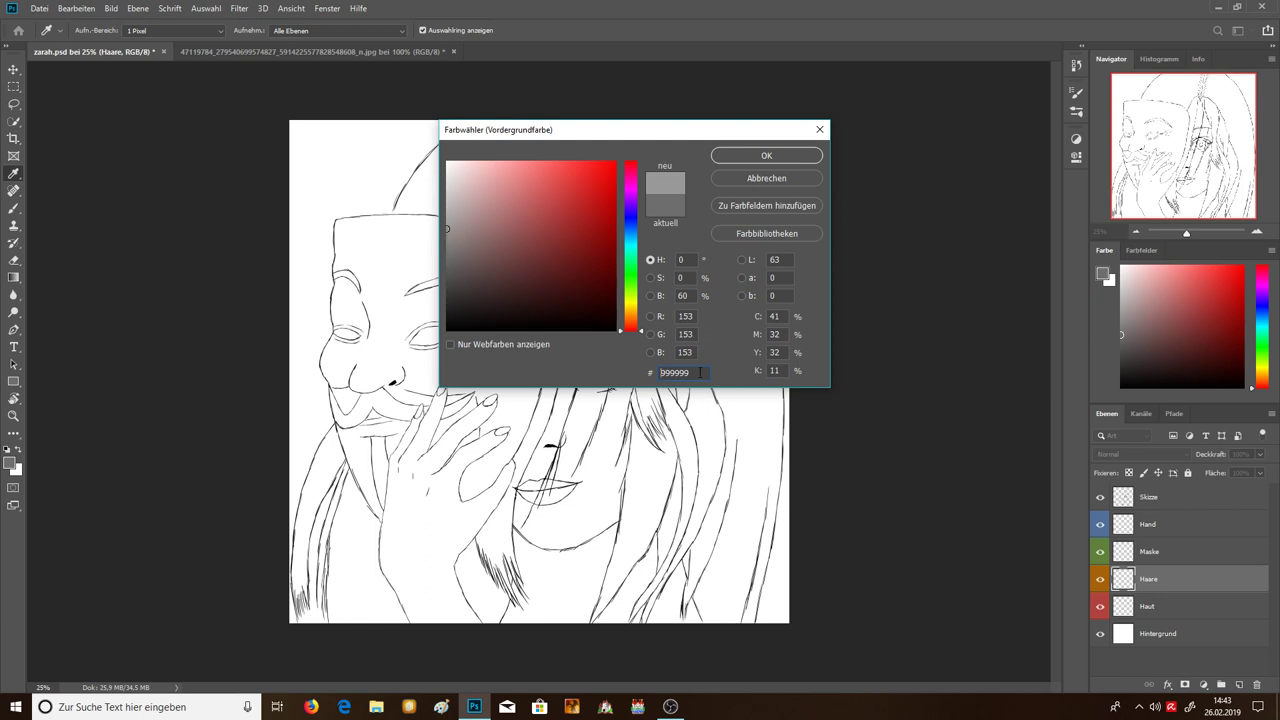
left_click_drag(700, 372, 645, 371)
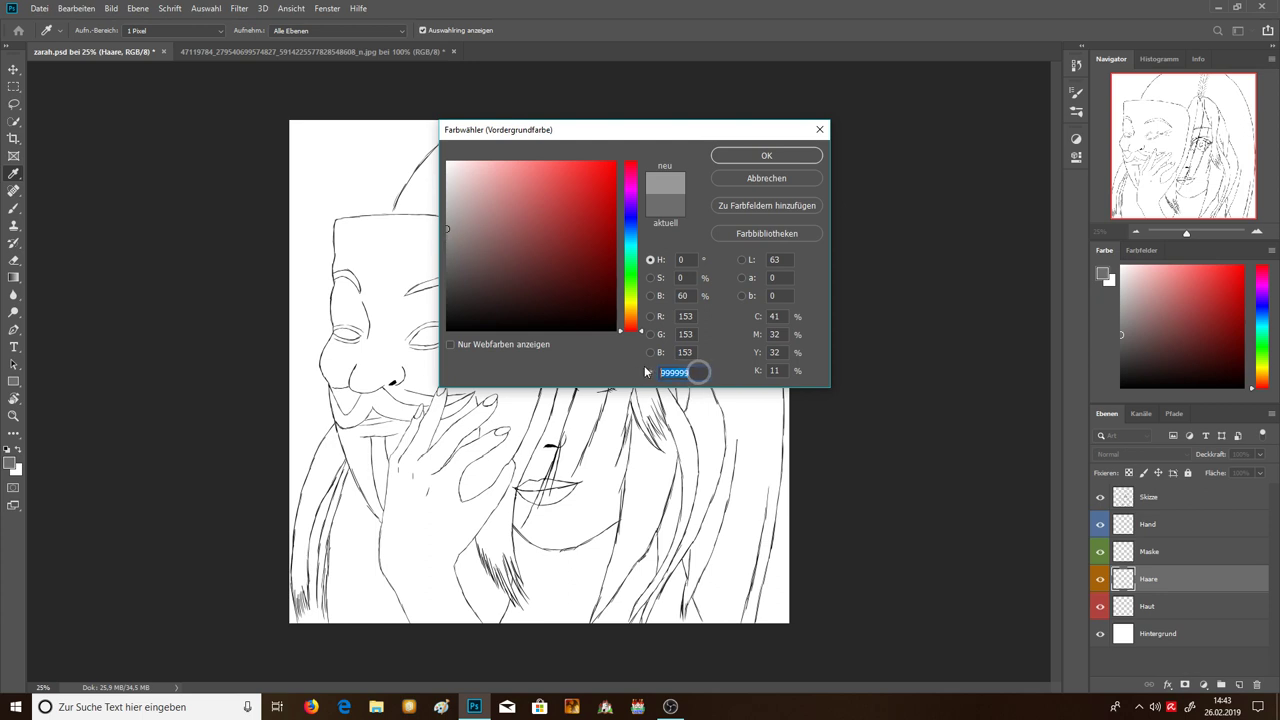
left_click(758, 161)
Shrink the brush and paint grey across the top of the hair, undoing one stray stroke.
key("b")
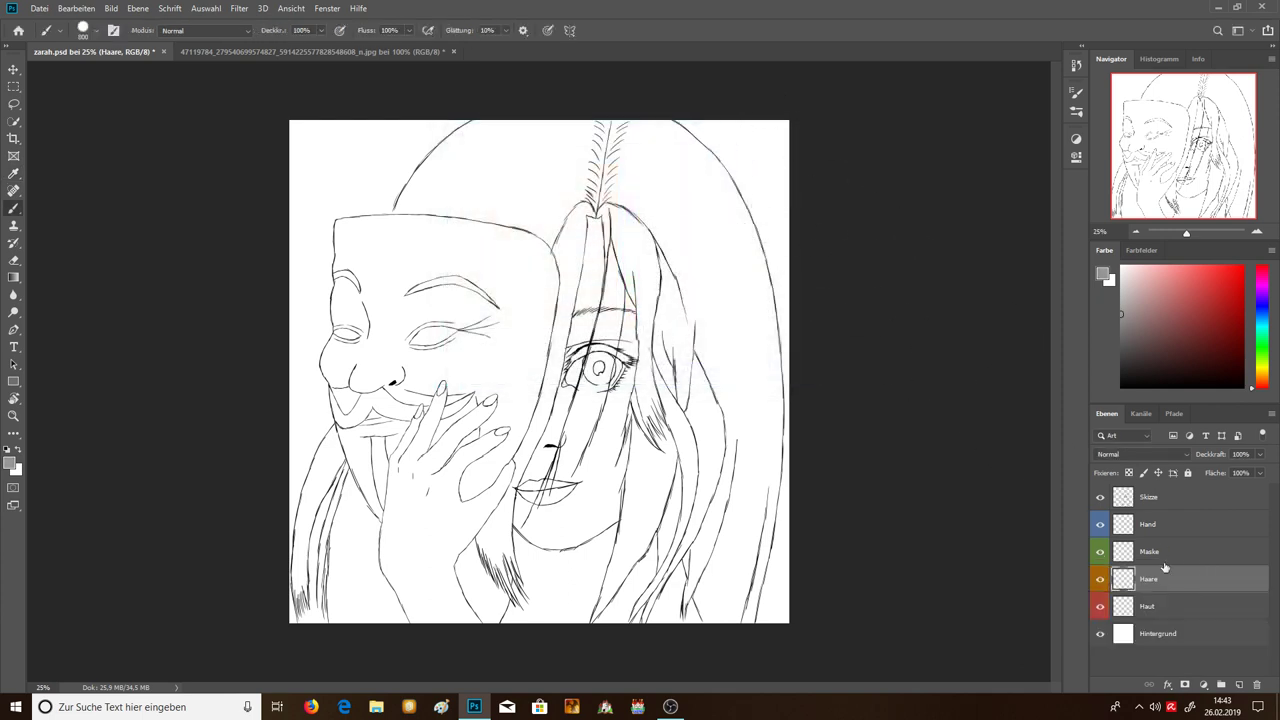
key("bracketleft")
key("bracketleft")
key("bracketleft")
mouse_move(430, 195)
left_mouse_down()
mouse_move(466, 153)
mouse_move(632, 137)
mouse_move(712, 238)
left_mouse_up()
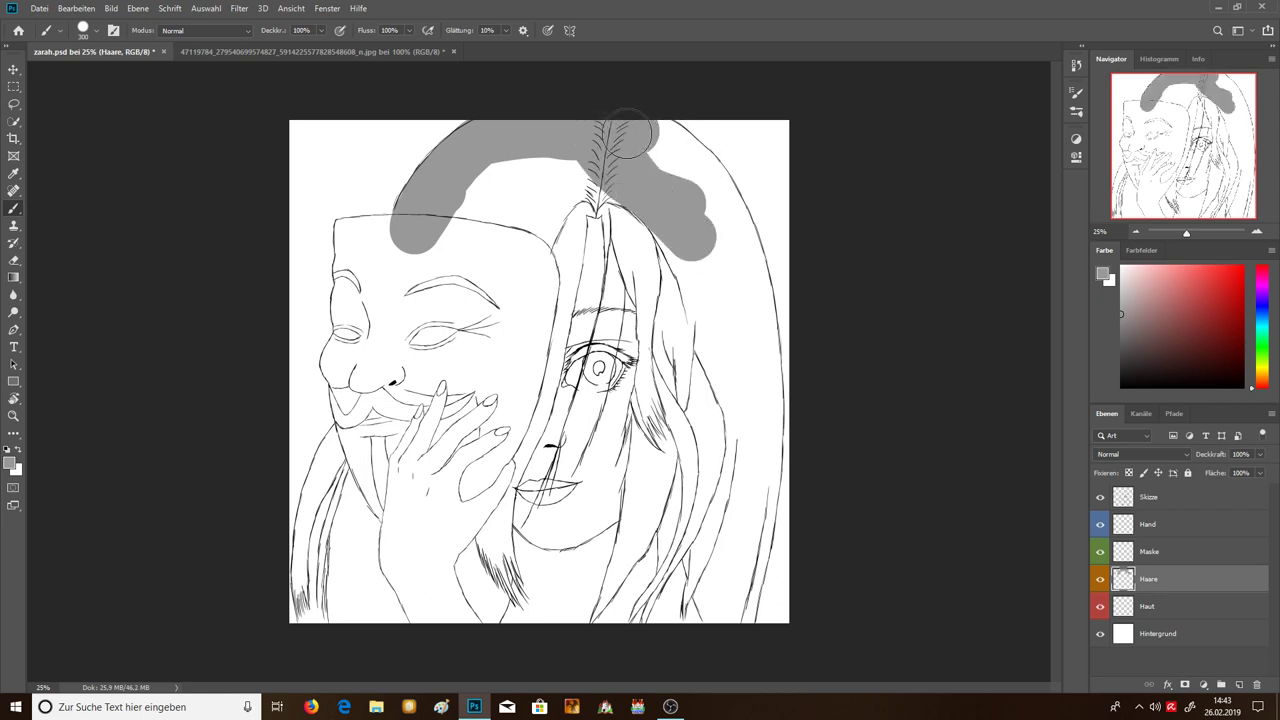
left_click_drag(641, 118, 737, 248)
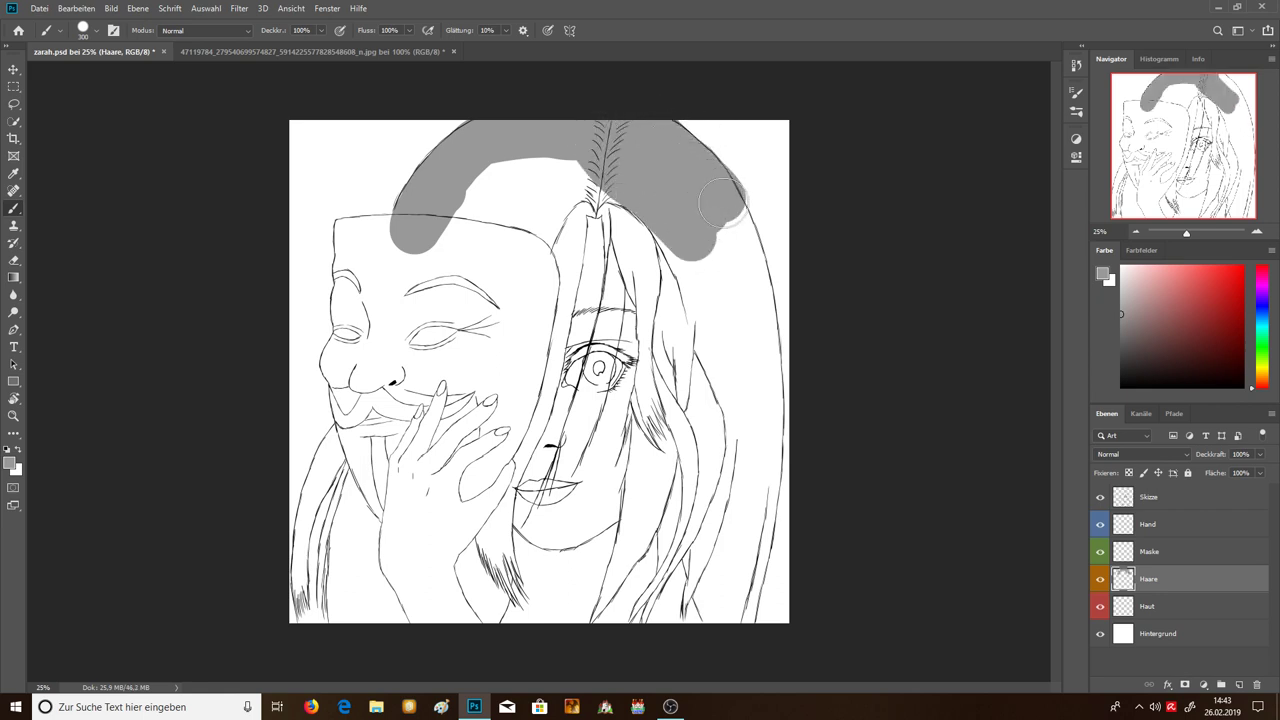
key("ctrl+z")
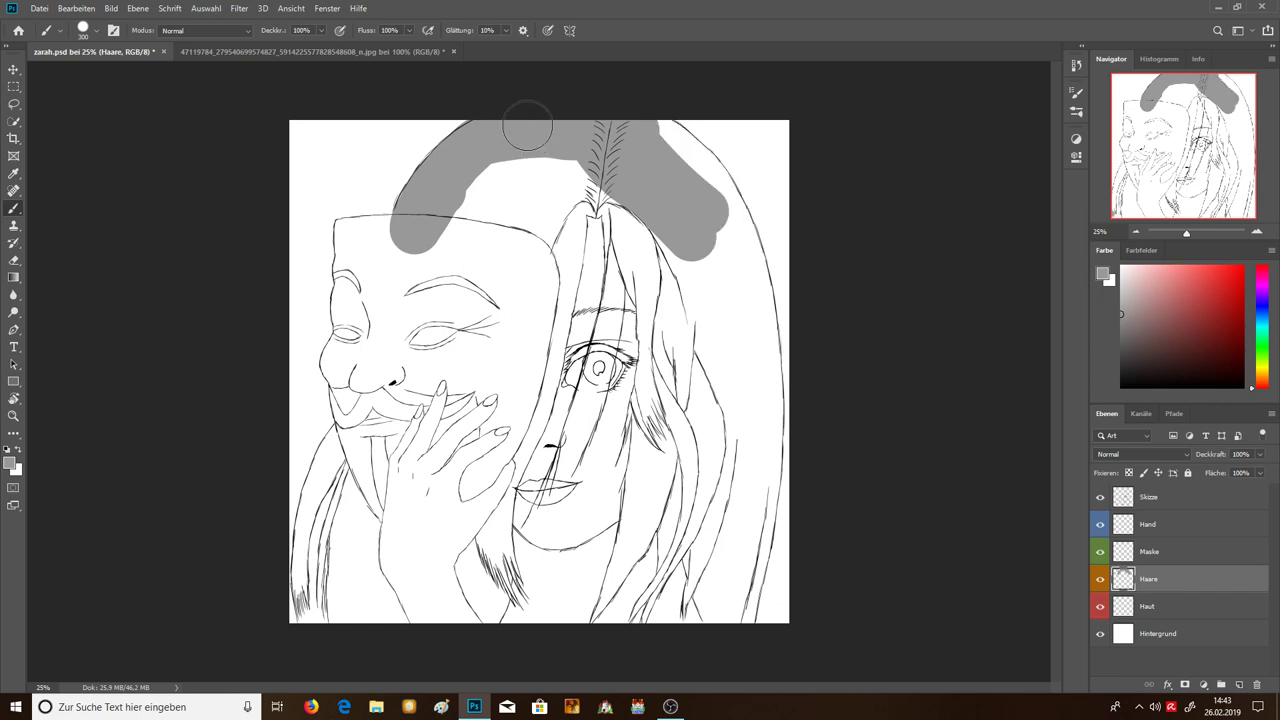
left_click(95, 32)
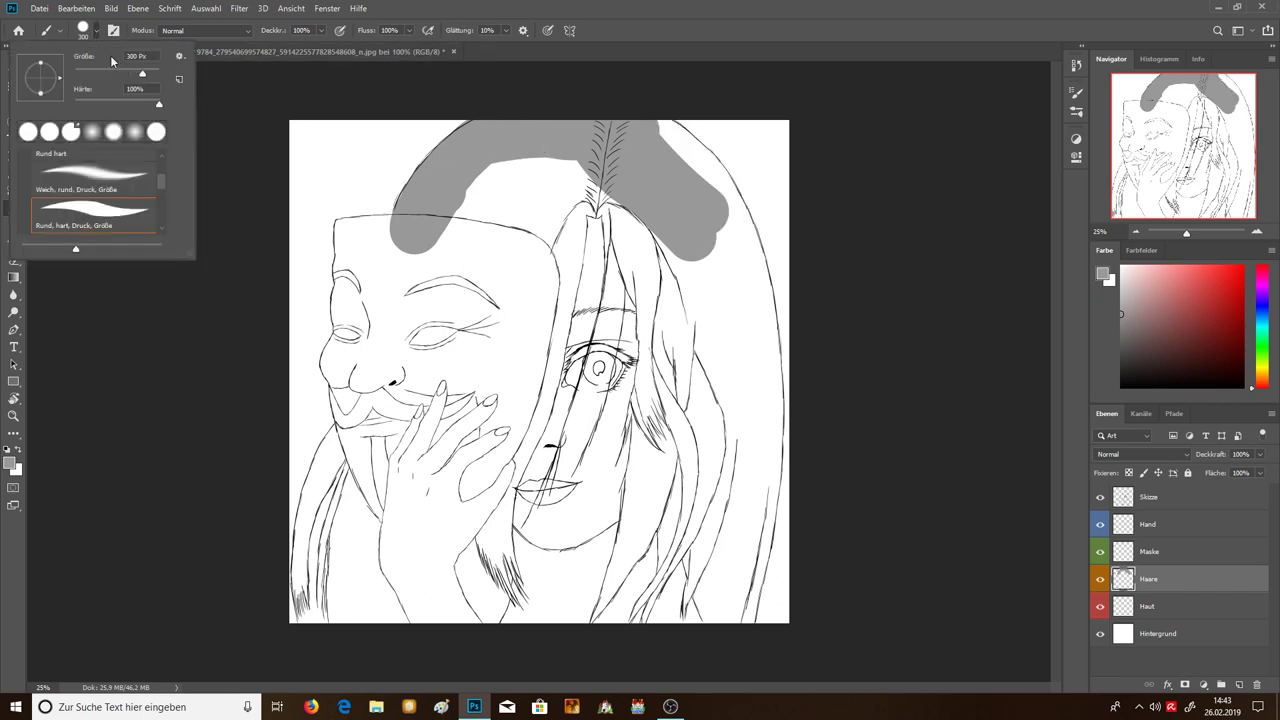
left_click(651, 160)
Extend the grey hair down the right side and behind the mask top.
left_click_drag(712, 243, 740, 312)
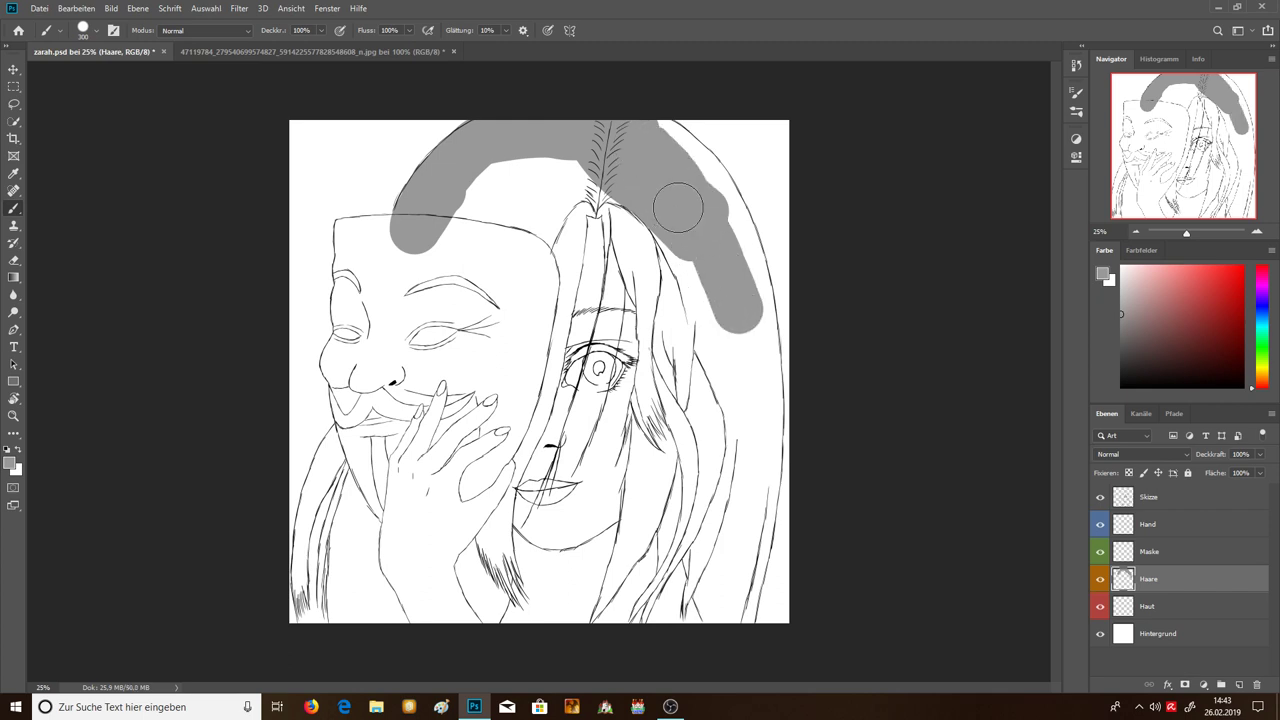
left_click_drag(575, 150, 528, 238)
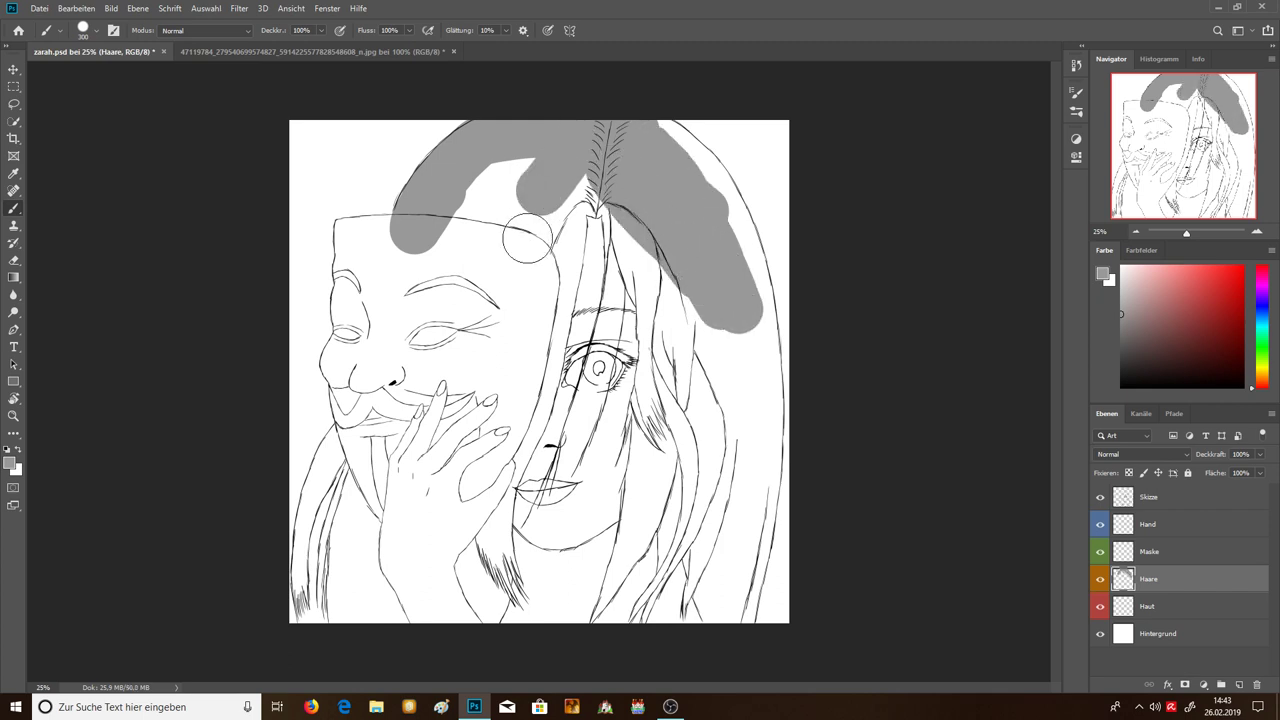
mouse_move(562, 153)
left_mouse_down()
mouse_move(489, 213)
mouse_move(505, 158)
mouse_move(445, 300)
left_mouse_up()
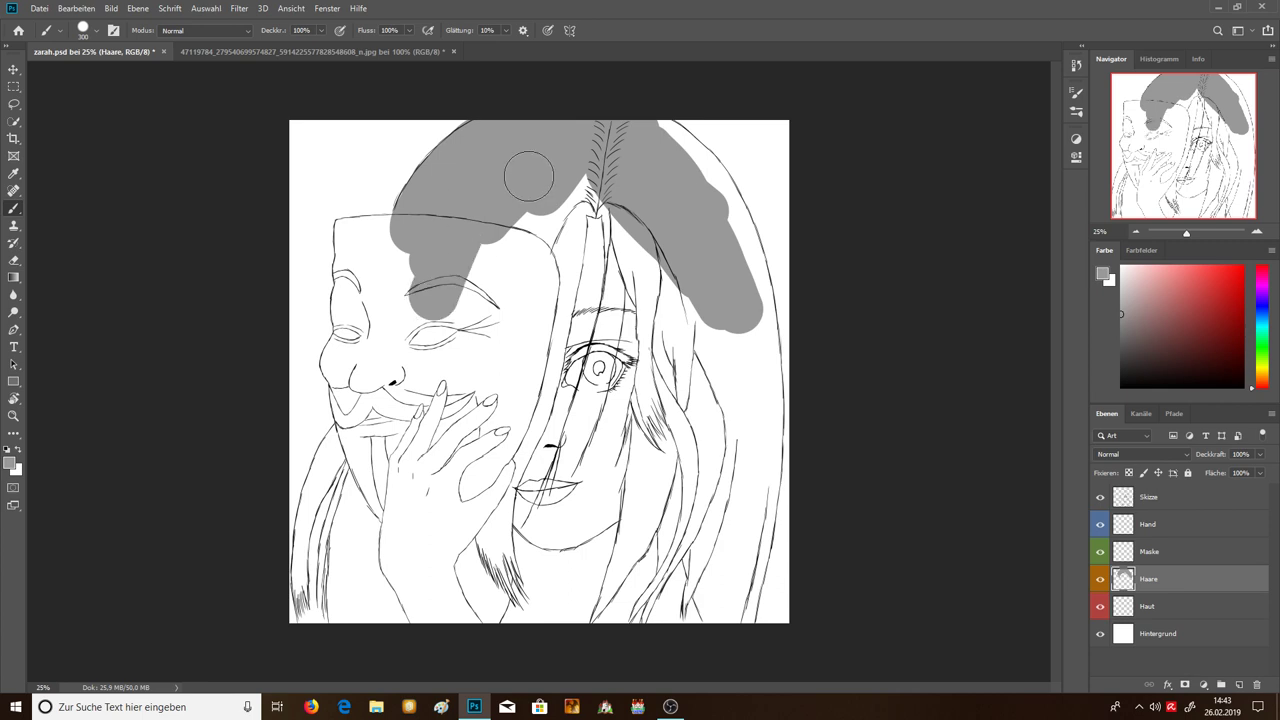
left_click_drag(520, 186, 462, 345)
mouse_move(520, 200)
left_mouse_down()
mouse_move(517, 262)
mouse_move(414, 268)
mouse_move(450, 220)
mouse_move(420, 300)
mouse_move(404, 290)
mouse_move(425, 223)
mouse_move(402, 283)
mouse_move(414, 316)
mouse_move(449, 337)
mouse_move(430, 480)
mouse_move(500, 340)
mouse_move(520, 380)
mouse_move(503, 420)
mouse_move(522, 372)
mouse_move(525, 245)
mouse_move(522, 375)
mouse_move(532, 220)
mouse_move(543, 272)
mouse_move(552, 205)
mouse_move(580, 185)
mouse_move(560, 228)
mouse_move(555, 210)
mouse_move(556, 255)
mouse_move(521, 346)
left_mouse_up()
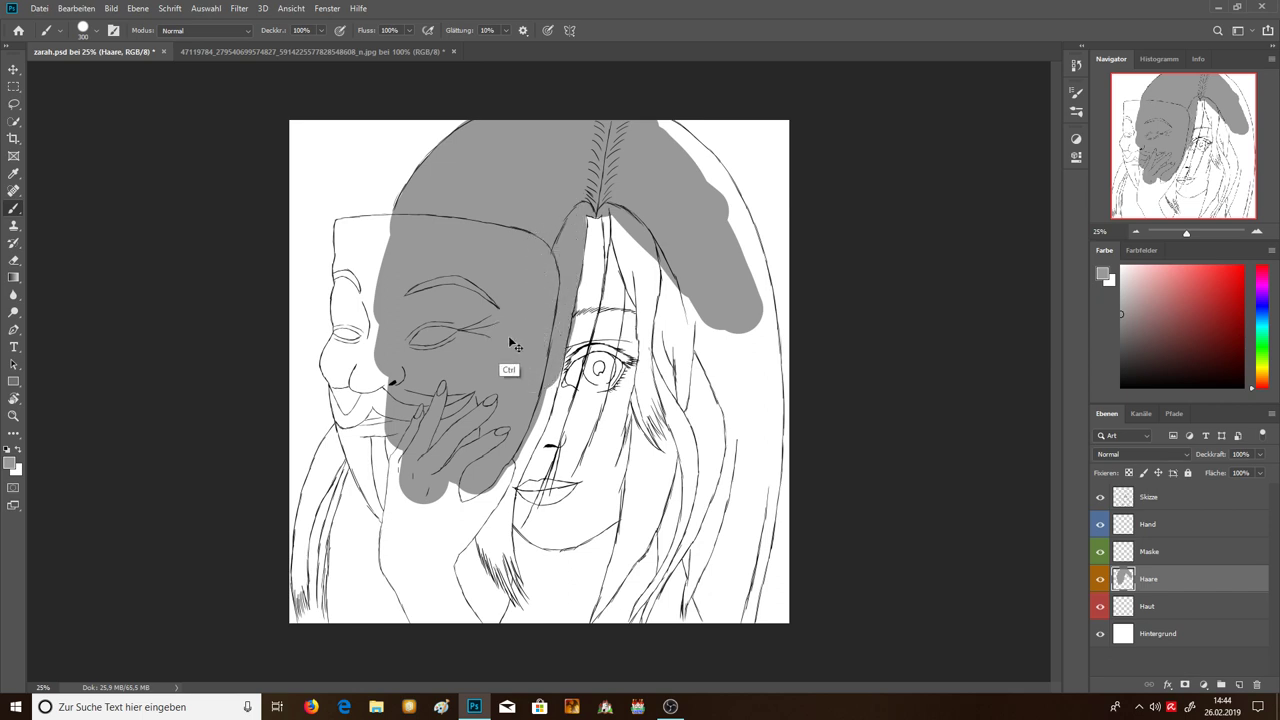
Undo the mask-edge stroke, paint grey below the hand, and fill gaps along the left edge with a smaller brush.
key("ctrl+z")
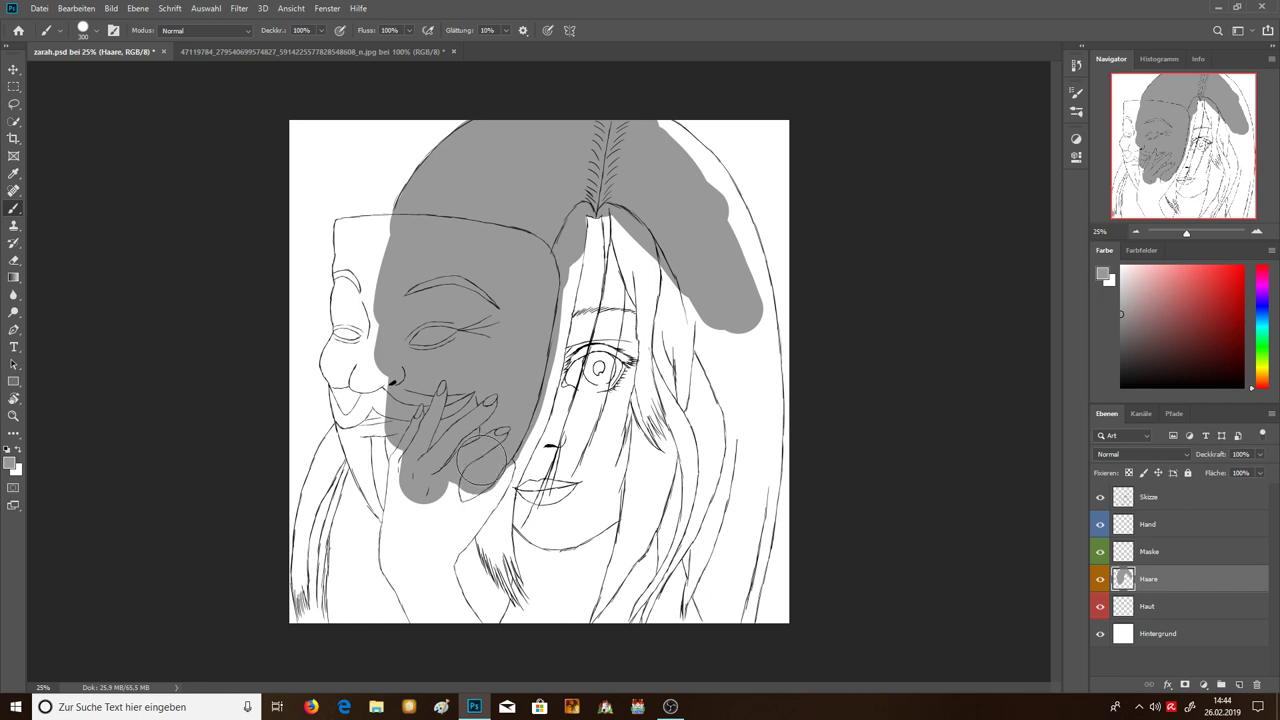
mouse_move(483, 476)
left_mouse_down()
mouse_move(463, 493)
mouse_move(483, 516)
mouse_move(435, 619)
mouse_move(358, 620)
mouse_move(357, 520)
mouse_move(382, 408)
mouse_move(362, 440)
mouse_move(347, 358)
mouse_move(362, 272)
mouse_move(357, 313)
mouse_move(360, 250)
mouse_move(348, 238)
mouse_move(388, 223)
mouse_move(390, 249)
mouse_move(347, 276)
left_mouse_up()
key("bracketleft")
key("bracketleft")
key("bracketleft")
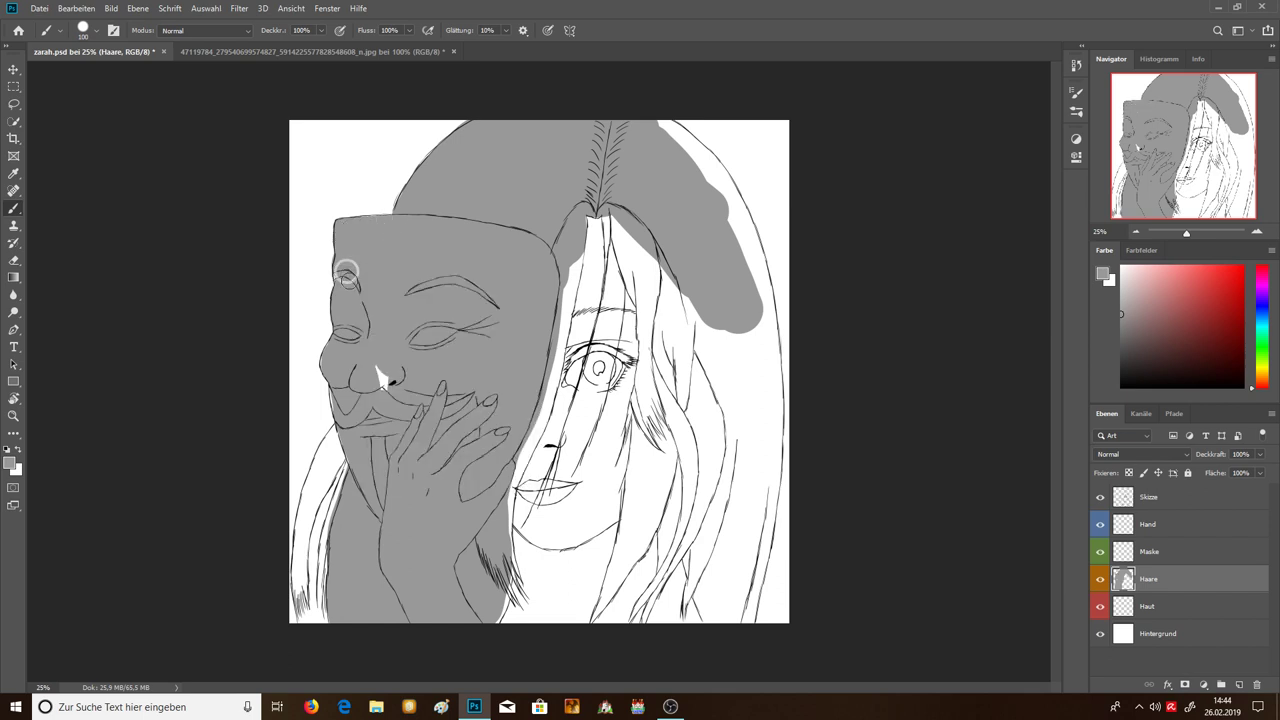
left_click_drag(378, 370, 388, 417)
mouse_move(300, 577)
left_mouse_down()
mouse_move(300, 522)
mouse_move(340, 432)
left_mouse_up()
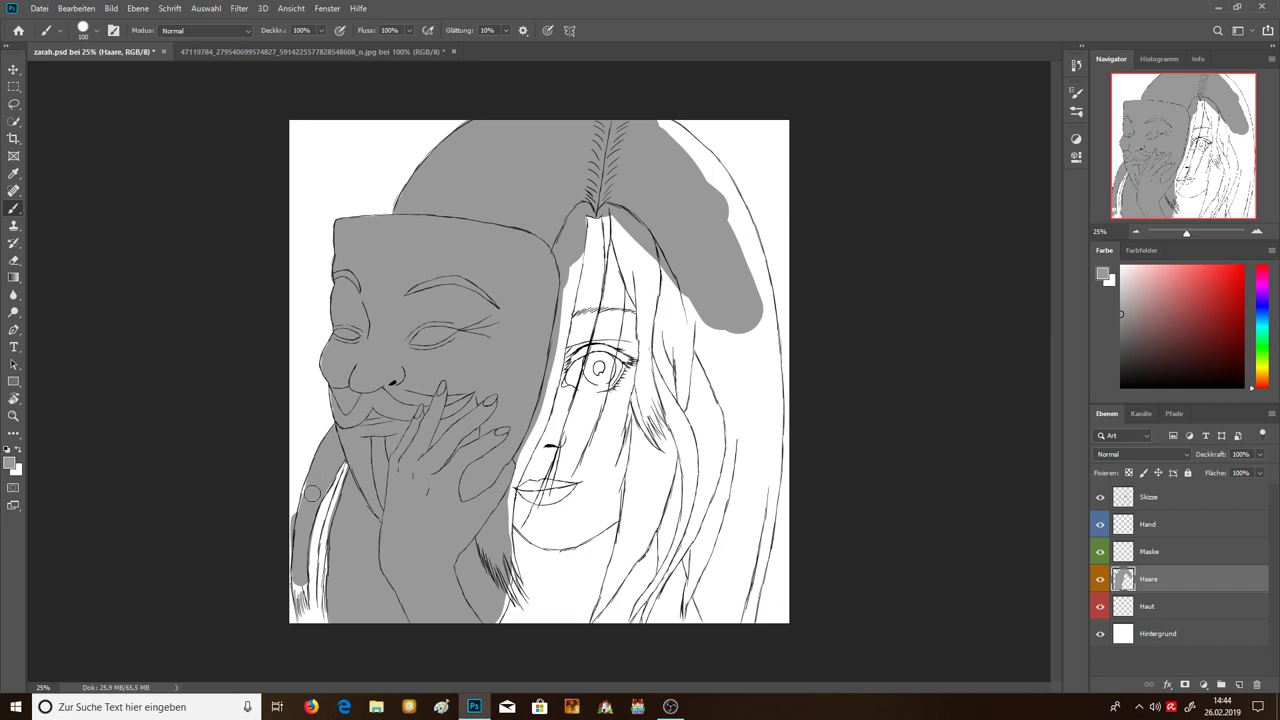
Paint grey along the mask edge near the hand and into the upper right hair.
key("e")
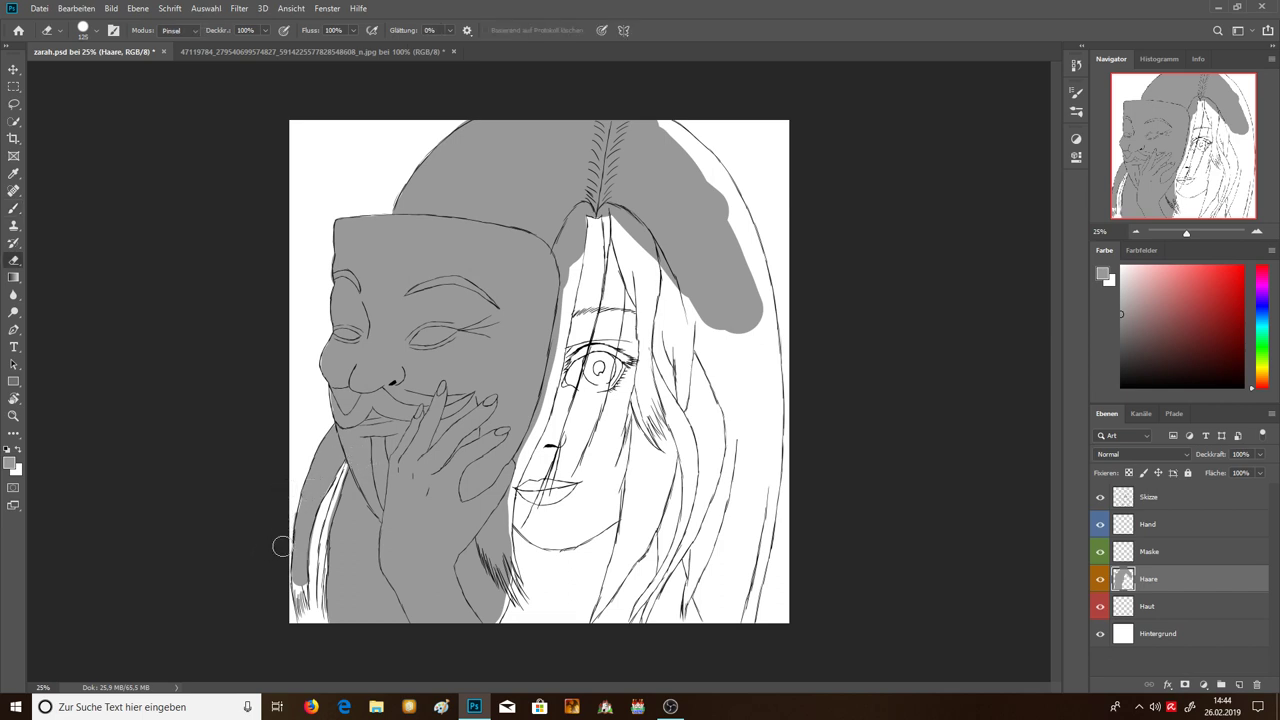
key("b")
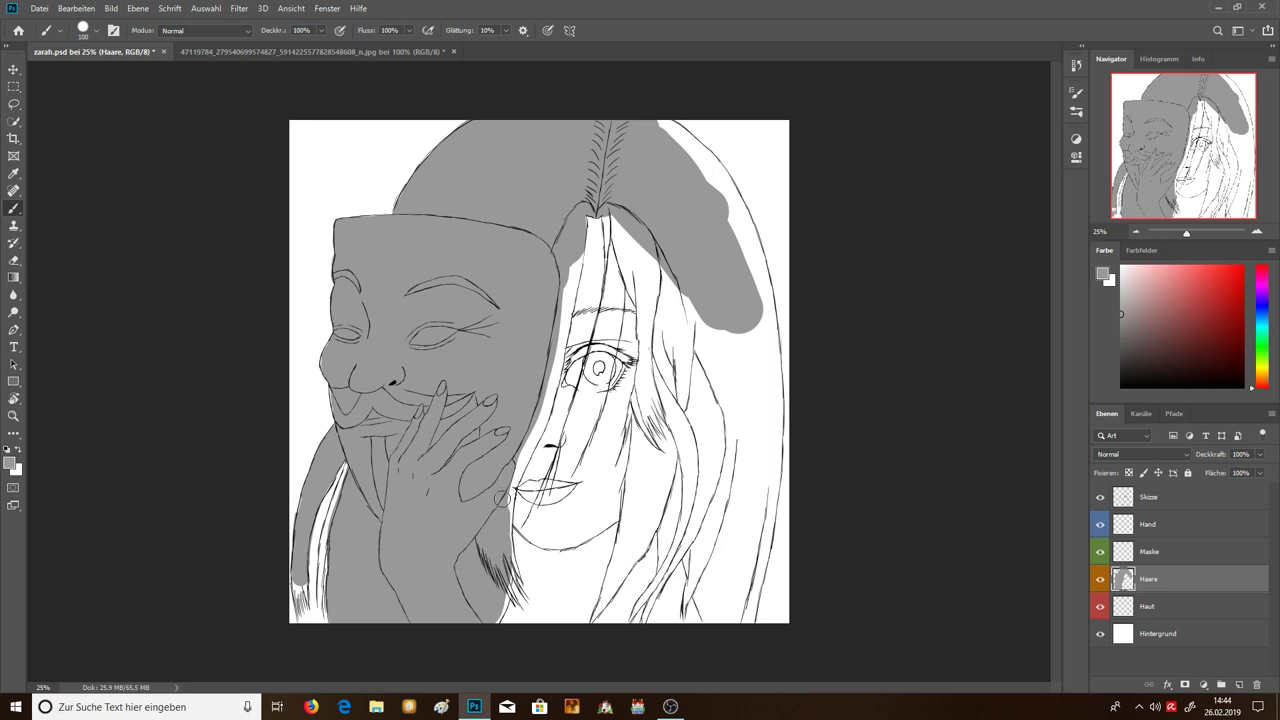
left_click_drag(506, 474, 555, 343)
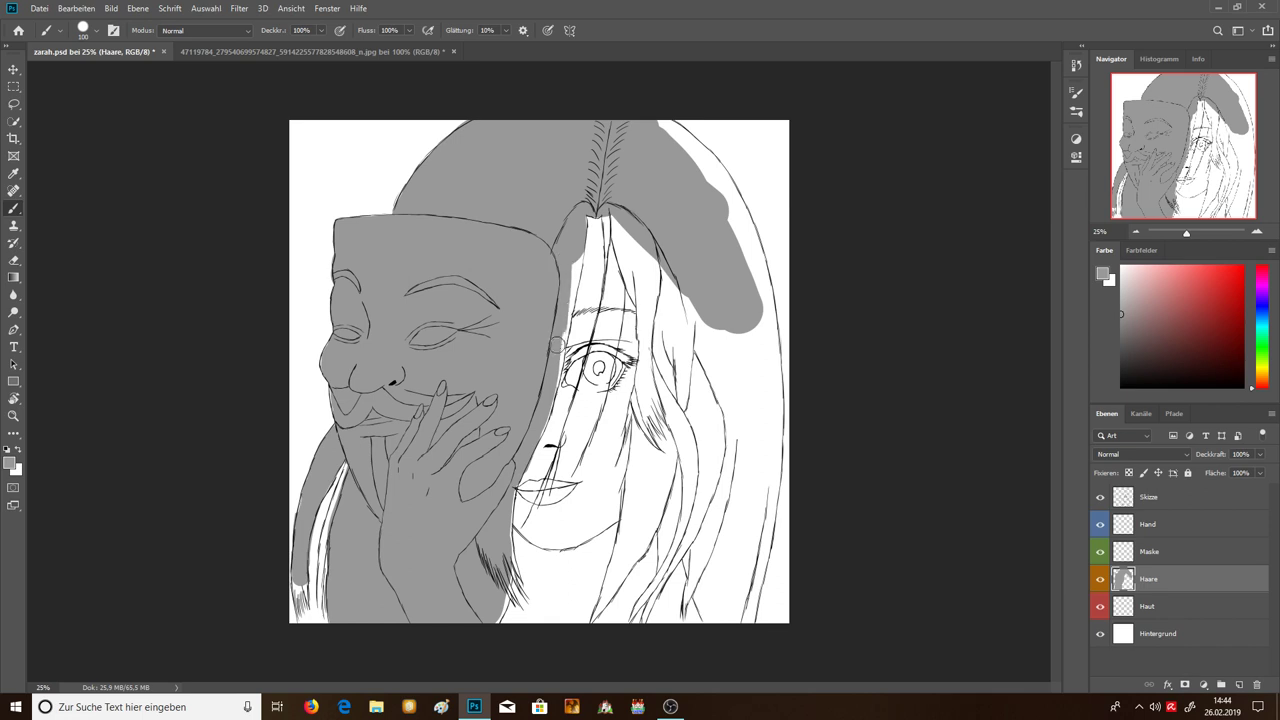
left_click_drag(570, 275, 572, 272)
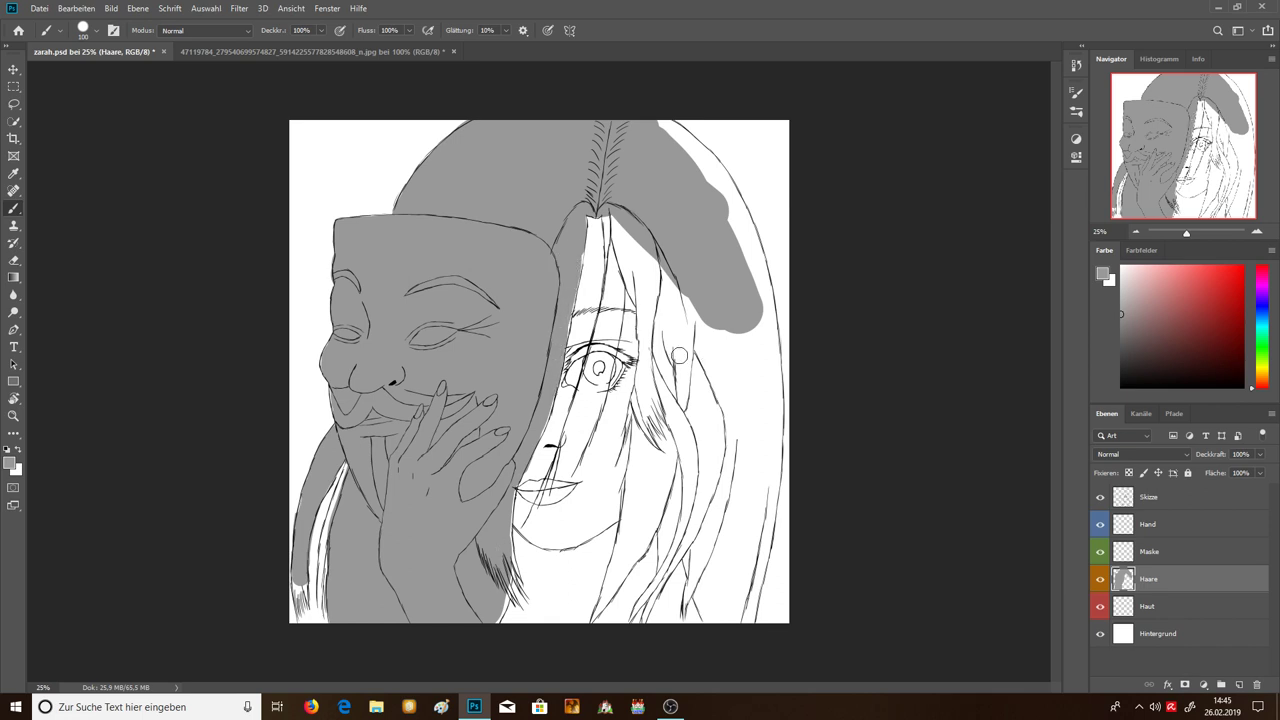
left_click_drag(614, 208, 667, 276)
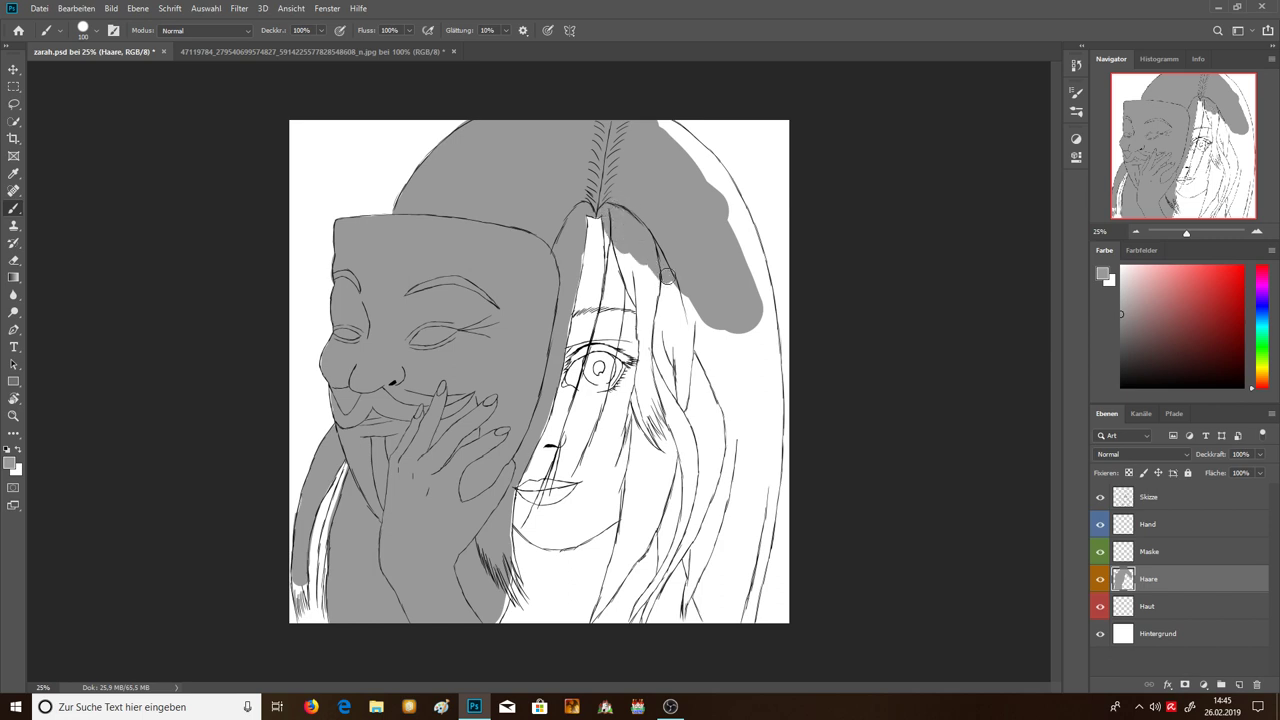
left_click_drag(654, 119, 680, 135)
Fill the right hair strands with grey down to the shoulder, closing gaps beside the eye.
mouse_move(697, 179)
left_mouse_down()
mouse_move(738, 215)
mouse_move(758, 300)
mouse_move(740, 345)
mouse_move(730, 615)
left_mouse_up()
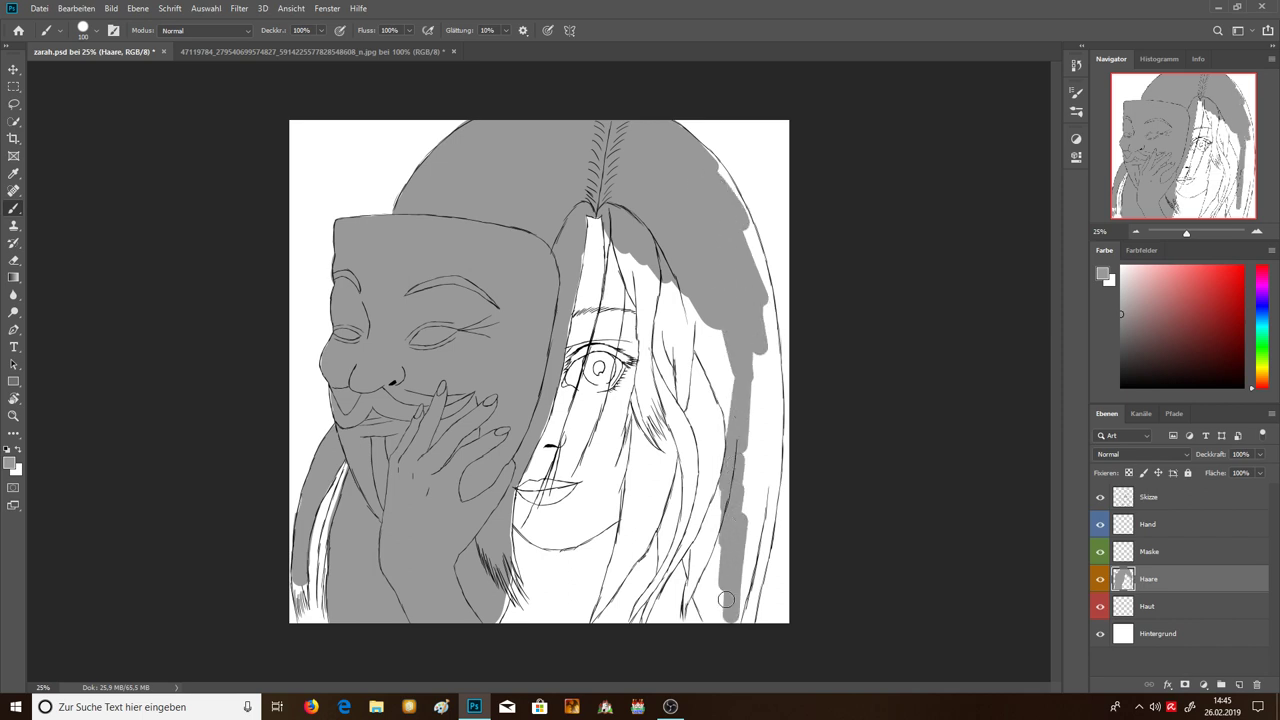
mouse_move(686, 552)
left_mouse_down()
mouse_move(724, 630)
mouse_move(706, 596)
mouse_move(745, 612)
mouse_move(773, 402)
left_mouse_up()
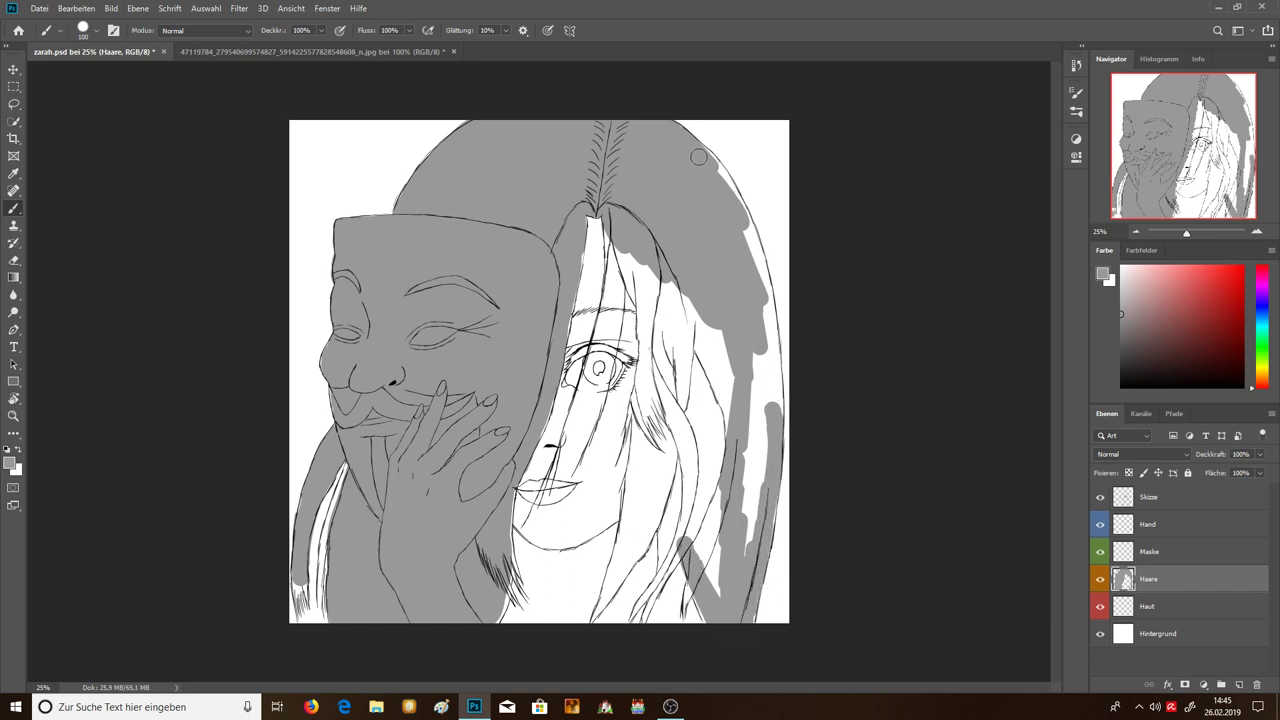
mouse_move(728, 194)
left_mouse_down()
mouse_move(762, 284)
mouse_move(773, 425)
mouse_move(739, 468)
mouse_move(750, 530)
mouse_move(760, 505)
mouse_move(727, 539)
mouse_move(698, 525)
mouse_move(678, 546)
mouse_move(672, 478)
mouse_move(695, 455)
mouse_move(720, 578)
mouse_move(711, 555)
left_mouse_up()
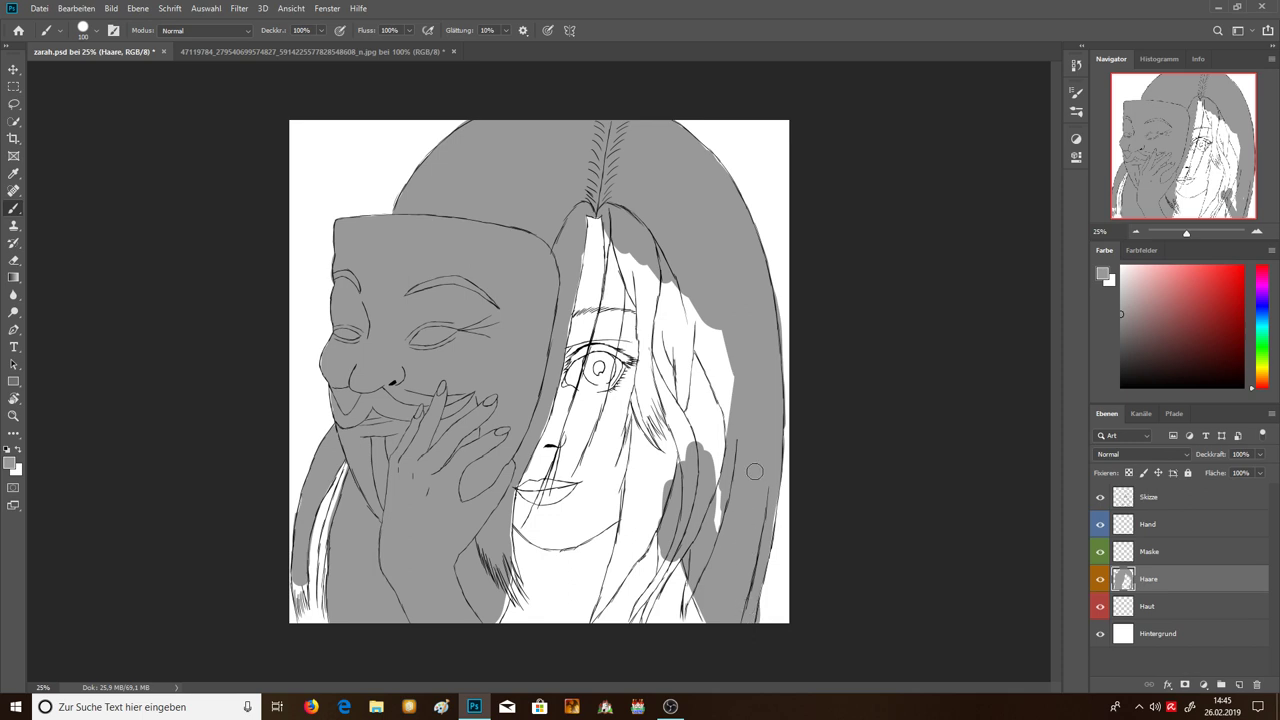
mouse_move(724, 401)
left_mouse_down()
mouse_move(660, 375)
mouse_move(683, 490)
mouse_move(665, 300)
mouse_move(679, 237)
mouse_move(727, 383)
left_mouse_up()
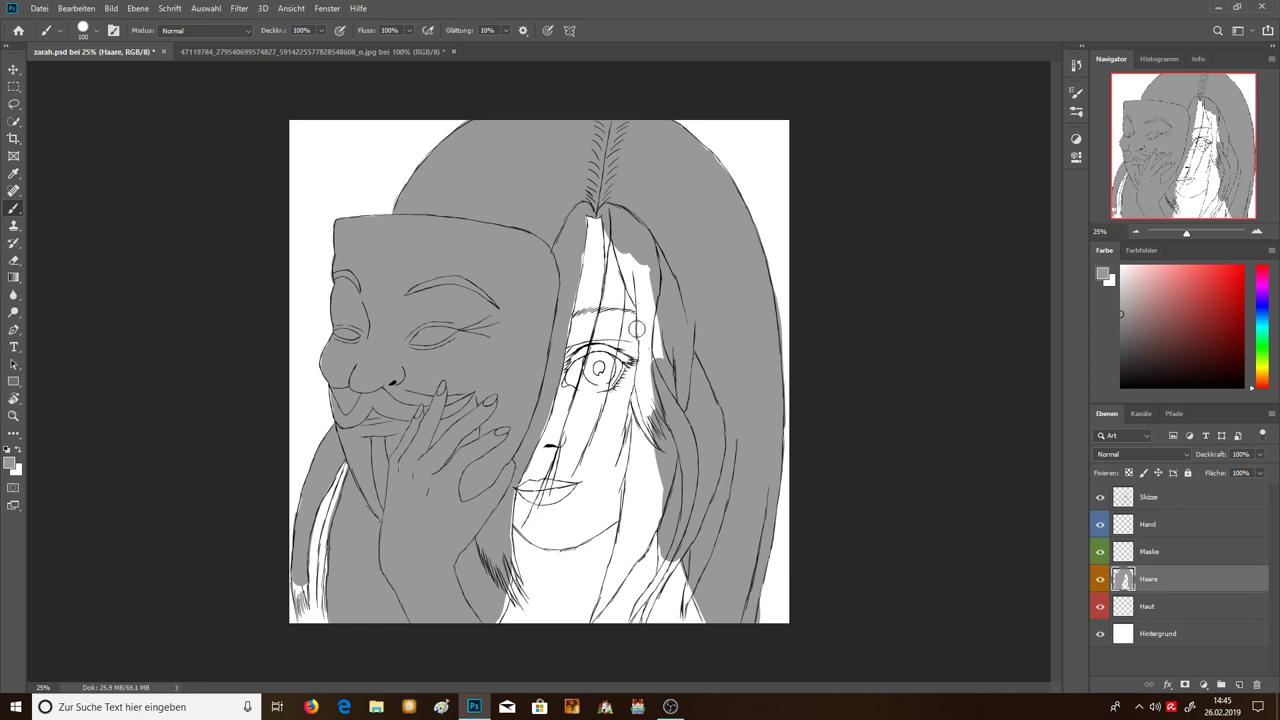
mouse_move(637, 328)
left_mouse_down()
mouse_move(650, 345)
mouse_move(645, 275)
mouse_move(627, 259)
left_mouse_up()
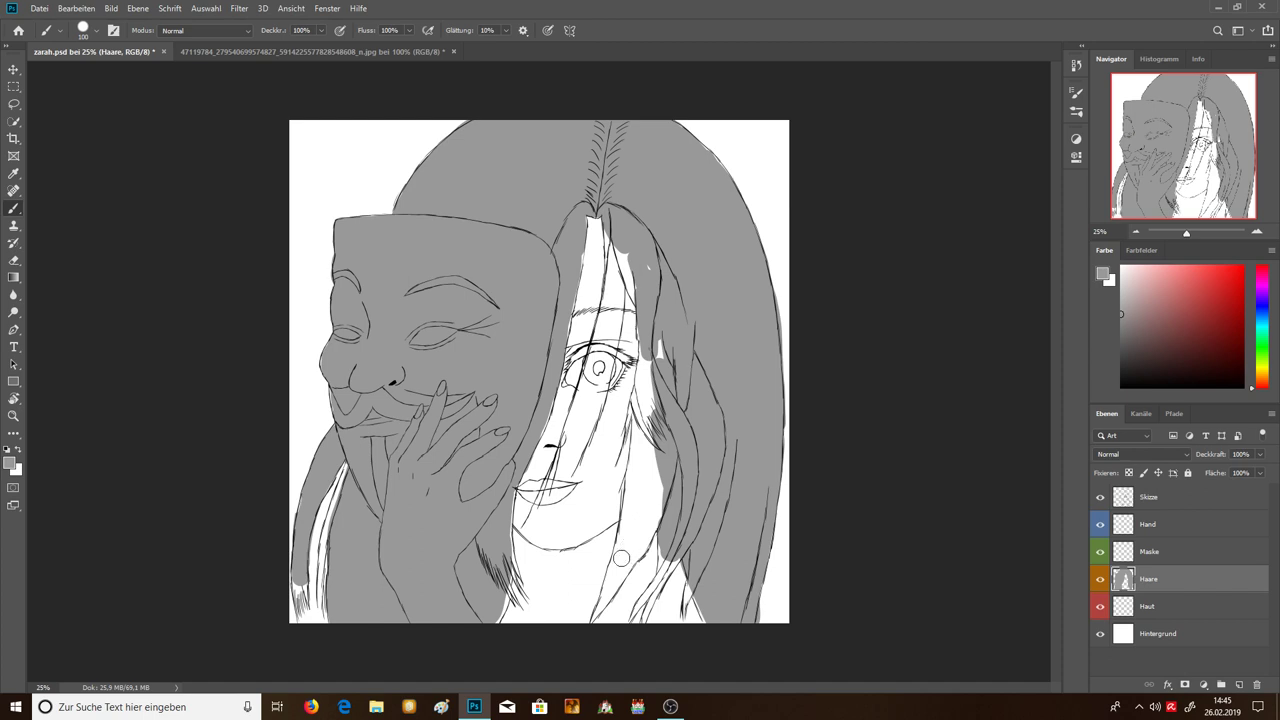
Touch up white gaps in the hair strands near the chin, right of the face and at the bottom.
mouse_move(628, 548)
left_mouse_down()
mouse_move(609, 579)
mouse_move(658, 470)
left_mouse_up()
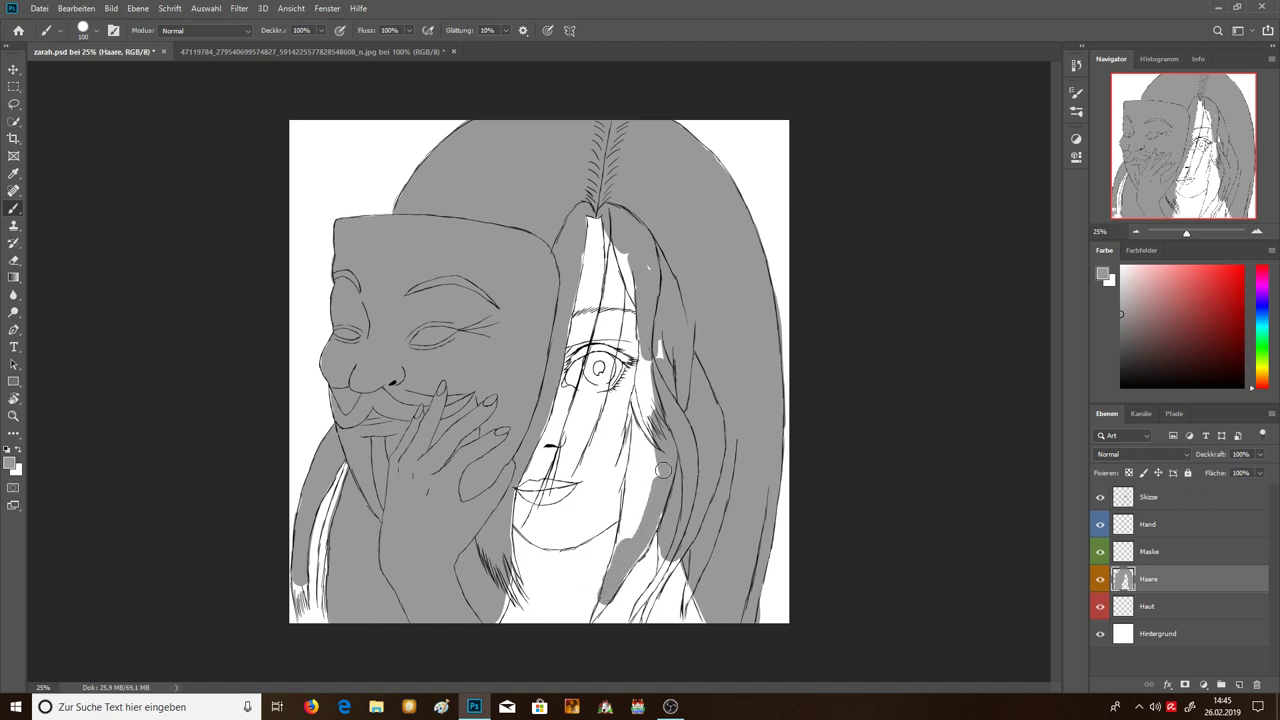
mouse_move(621, 559)
left_mouse_down()
mouse_move(640, 505)
mouse_move(640, 385)
left_mouse_up()
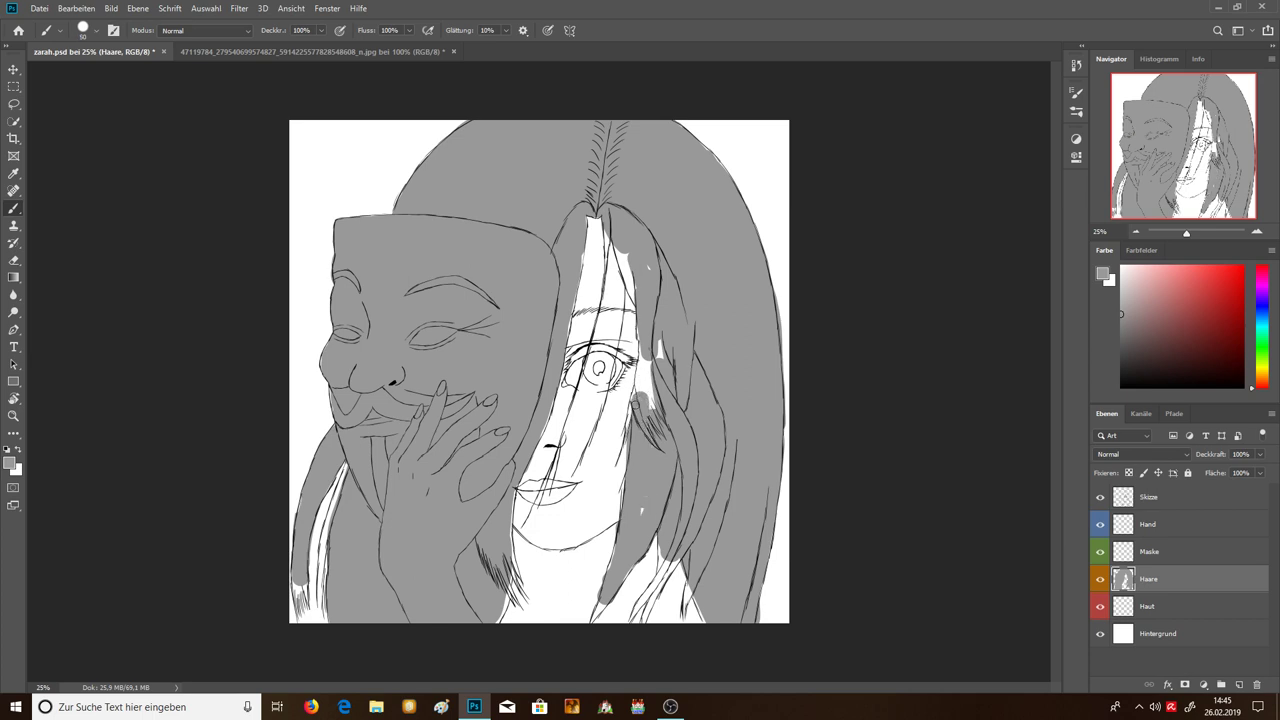
mouse_move(634, 406)
left_mouse_down()
mouse_move(621, 440)
mouse_move(642, 332)
mouse_move(650, 405)
mouse_move(661, 391)
left_mouse_up()
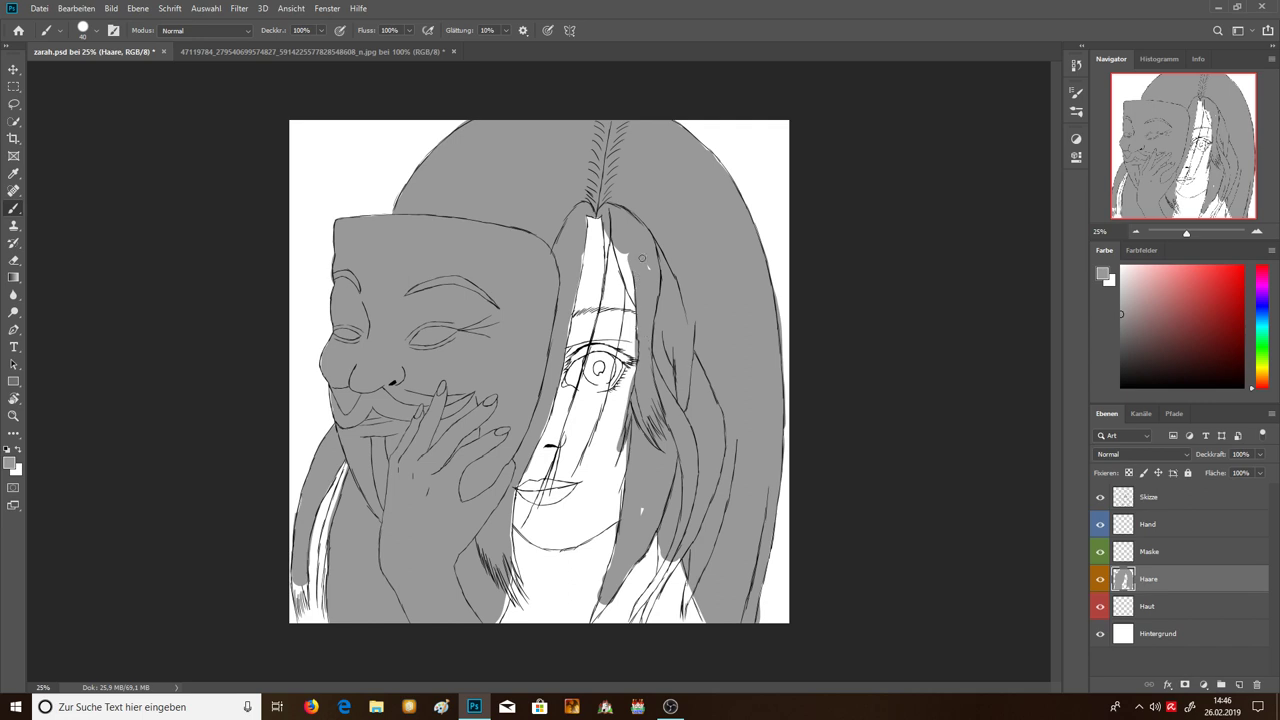
left_click_drag(616, 246, 640, 311)
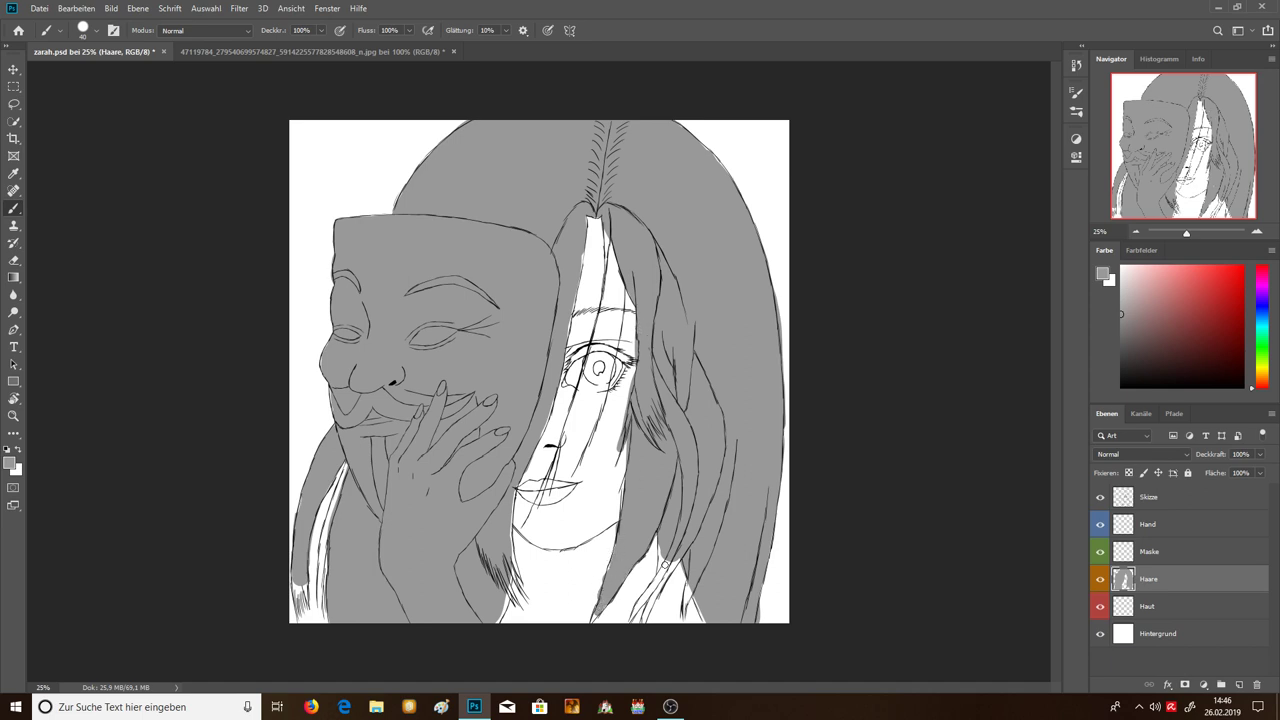
mouse_move(667, 563)
left_mouse_down()
mouse_move(649, 593)
mouse_move(670, 566)
left_mouse_up()
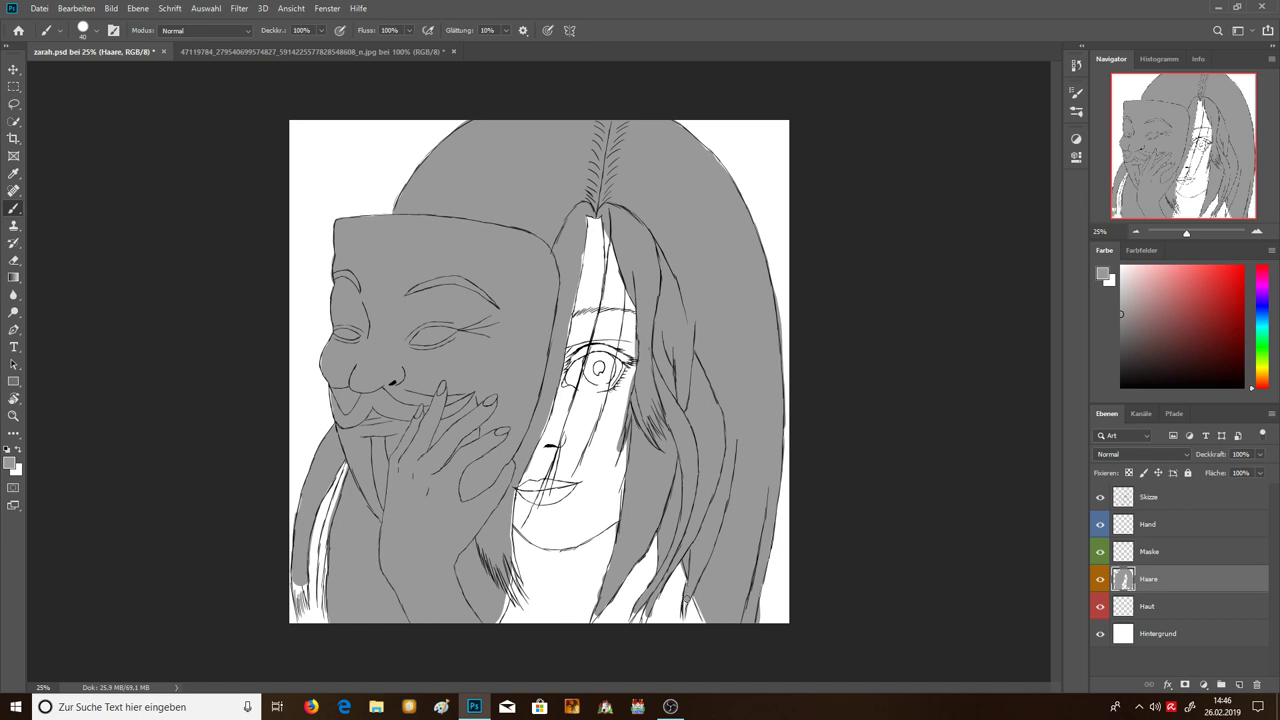
left_click_drag(701, 616, 699, 600)
Rename the Haut layer to Gesicht.
left_click(1160, 608)
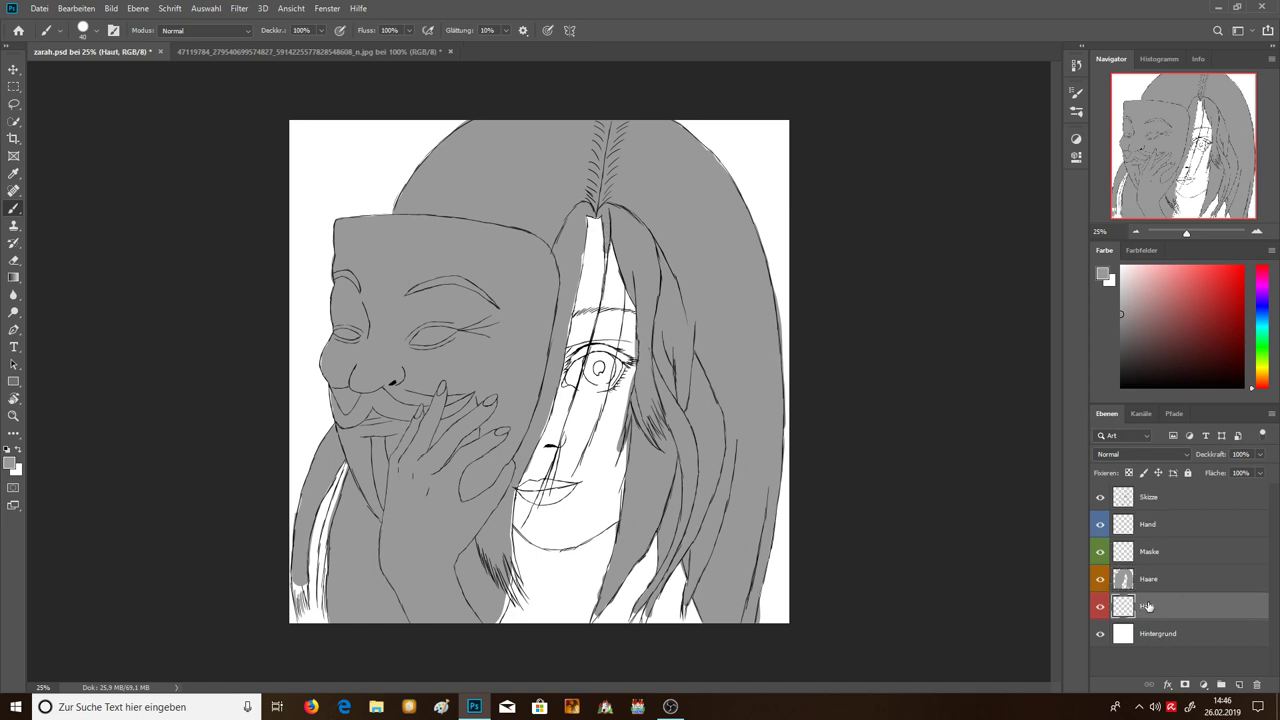
double_click(1147, 607)
key("ctrl+a")
key("BackSpace")
key("Return")
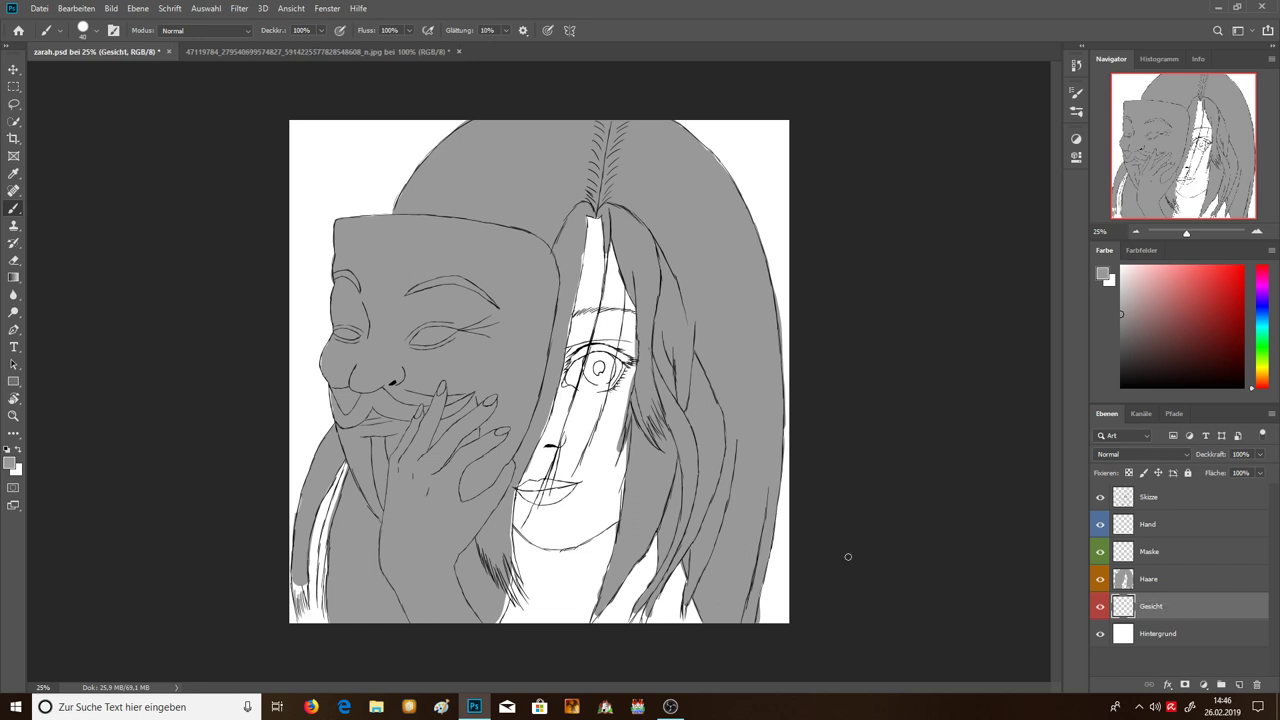
Set the foreground colour to light grey cccccc and return to the Brush tool.
left_click(1101, 276)
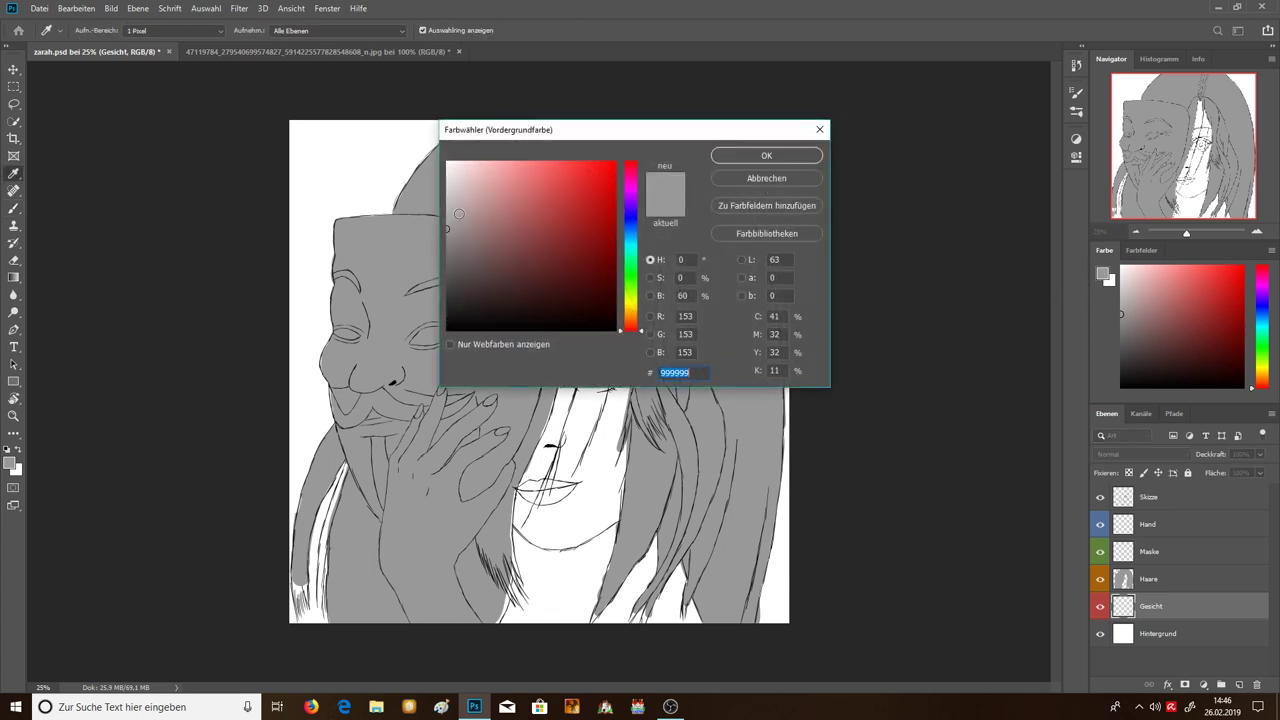
left_click_drag(447, 211, 429, 191)
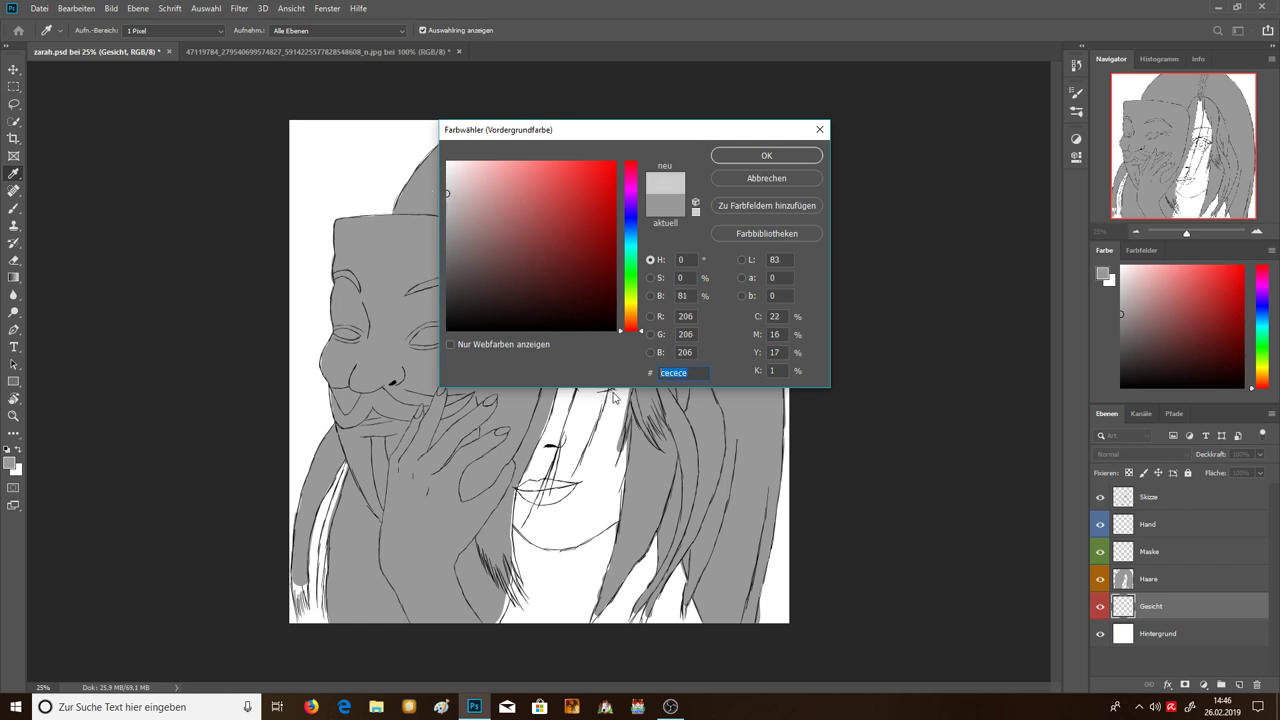
type("cccccc")
left_click(753, 157)
key("Return")
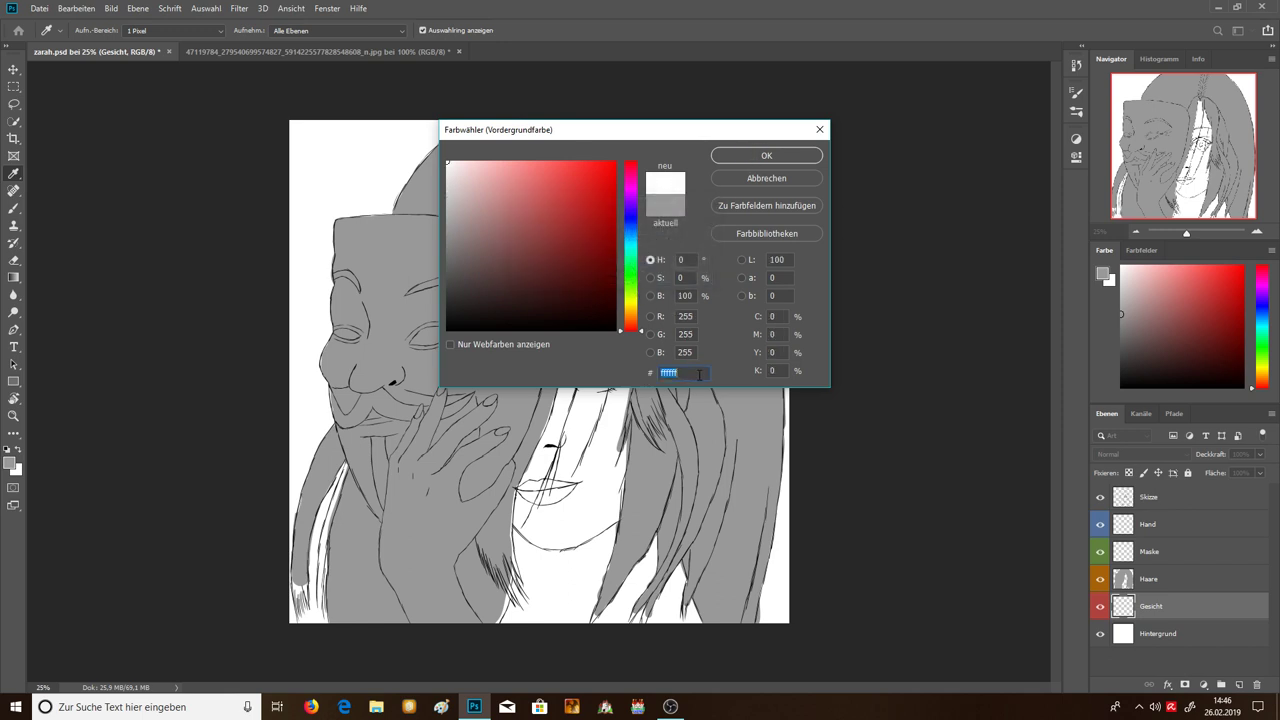
type("cccc")
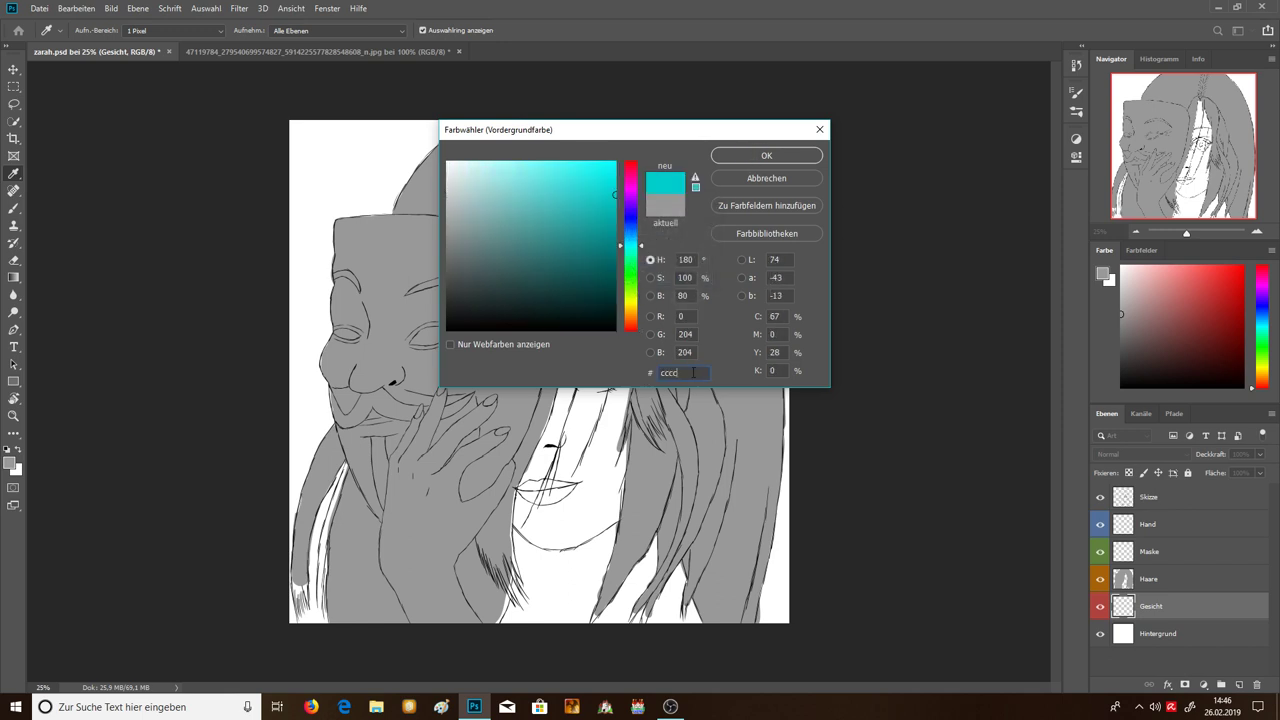
type("cc")
left_click(765, 155)
key("b")
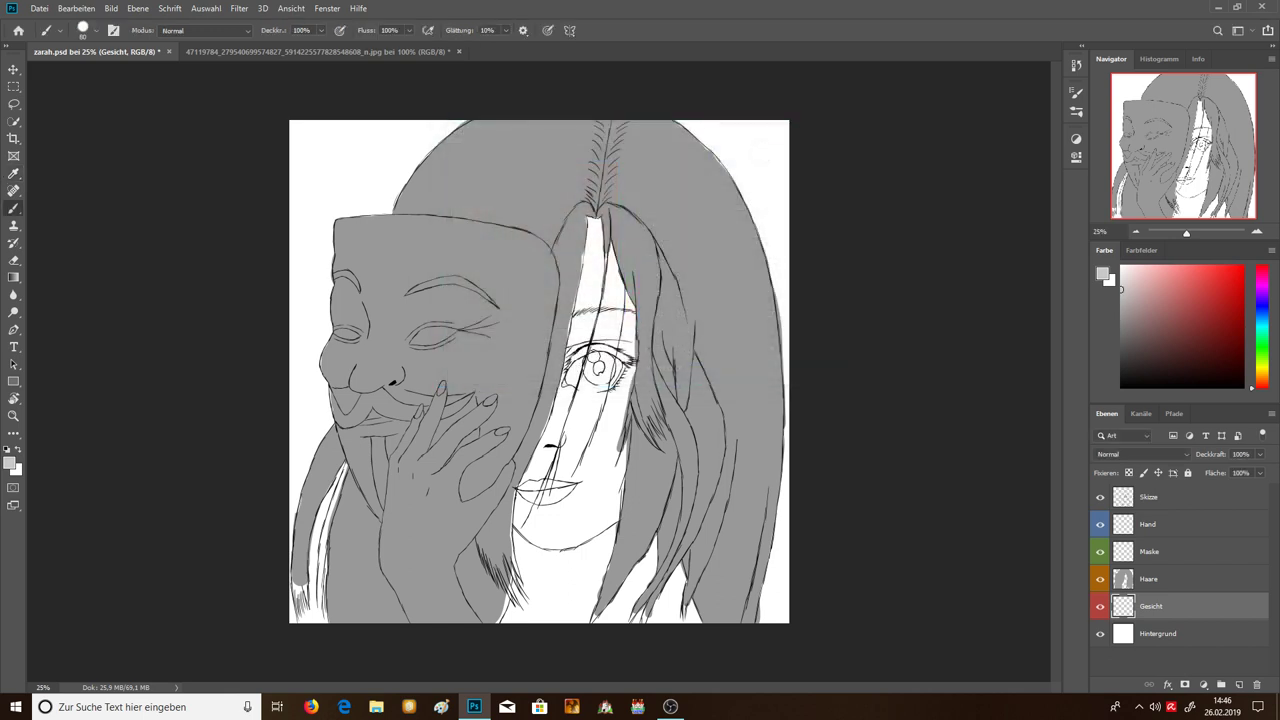
Paint light grey over the girl's eye, cheek and forehead on the Gesicht layer with an enlarged brush.
key("bracketright")
key("bracketright")
key("bracketright")
left_click_drag(585, 332, 578, 415)
left_click_drag(596, 325, 618, 430)
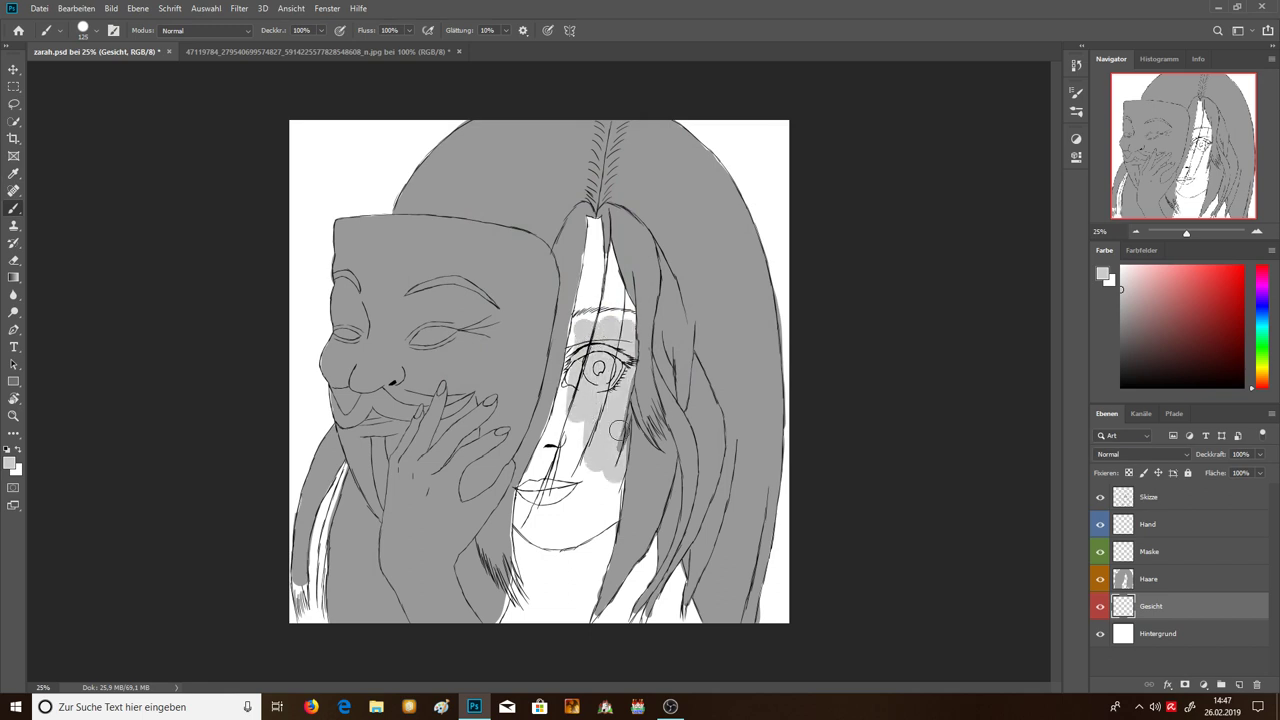
mouse_move(632, 305)
left_mouse_down()
mouse_move(520, 500)
mouse_move(540, 590)
mouse_move(590, 430)
mouse_move(583, 505)
mouse_move(528, 614)
left_mouse_up()
key("]")
key("]")
key("]")
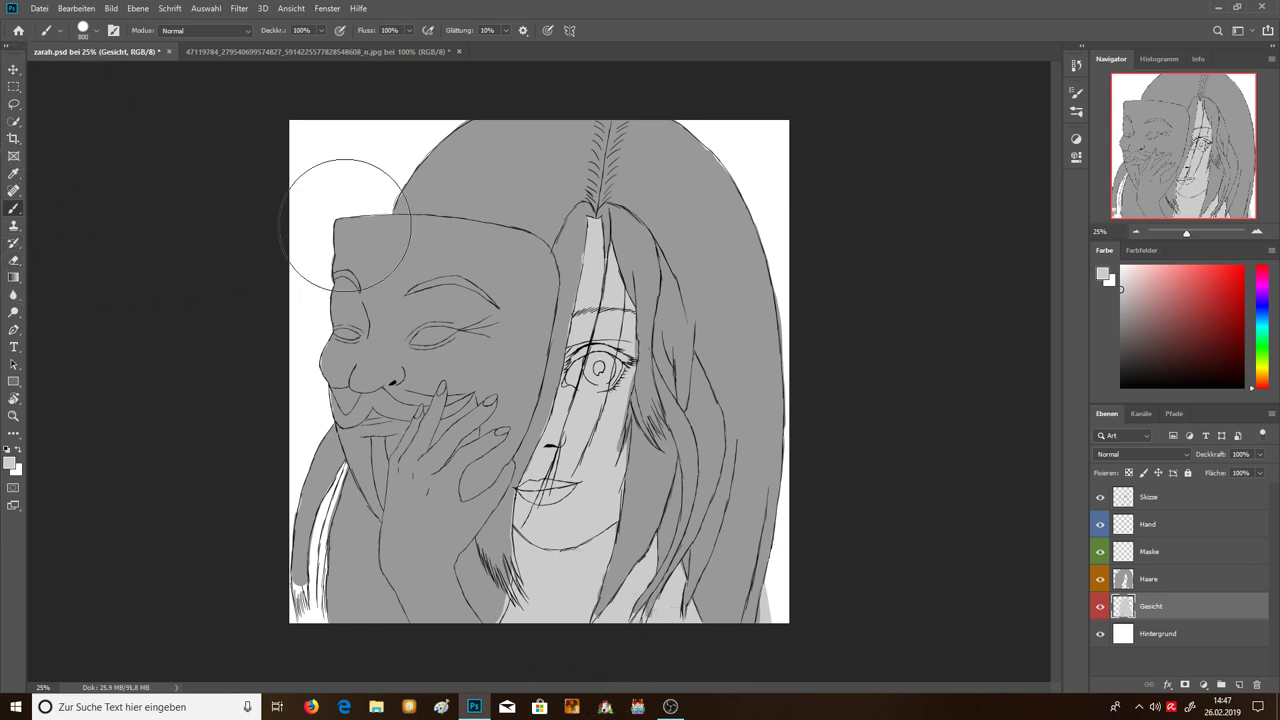
left_click(1147, 582)
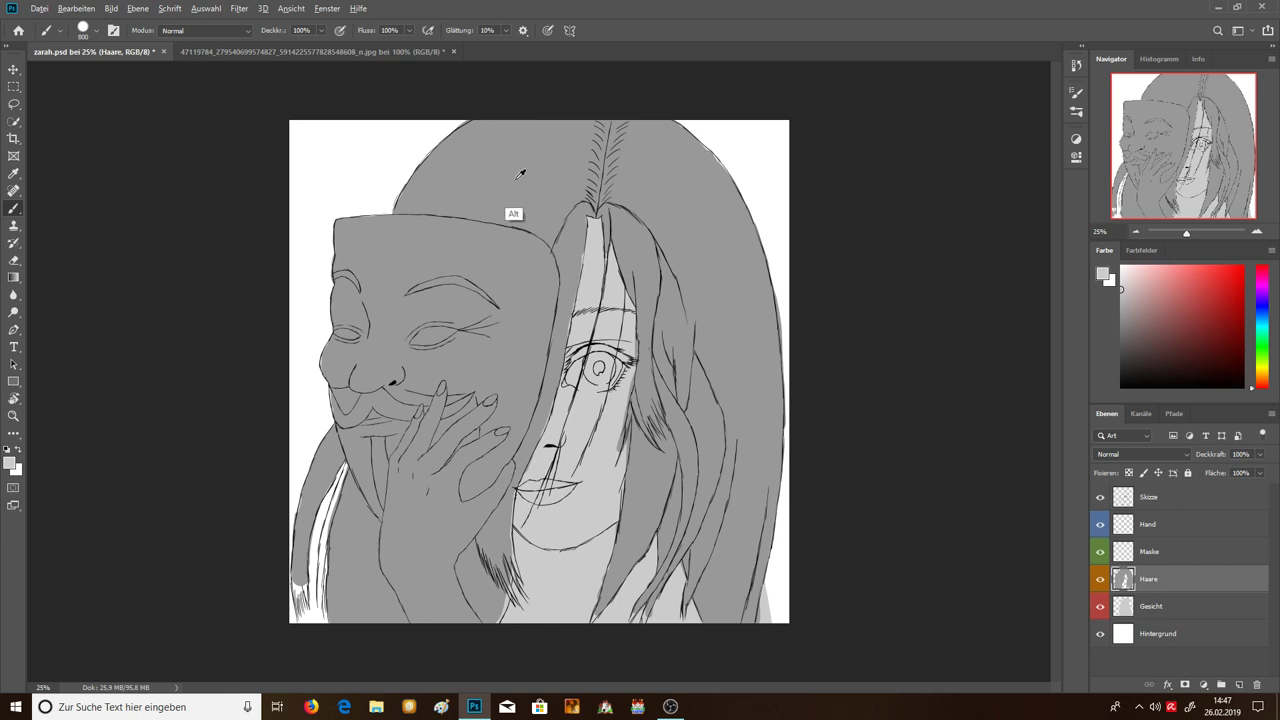
Sample the hair's grey and paint over the dark strands at the lower hair tips and face edge.
left_click_drag(503, 165, 527, 182)
key("bracketleft")
key("bracketleft")
key("bracketleft")
key("bracketleft")
key("bracketleft")
key("bracketleft")
key("bracketleft")
key("bracketleft")
key("bracketleft")
key("bracketleft")
left_click_drag(495, 555, 487, 627)
left_click_drag(497, 545, 498, 488)
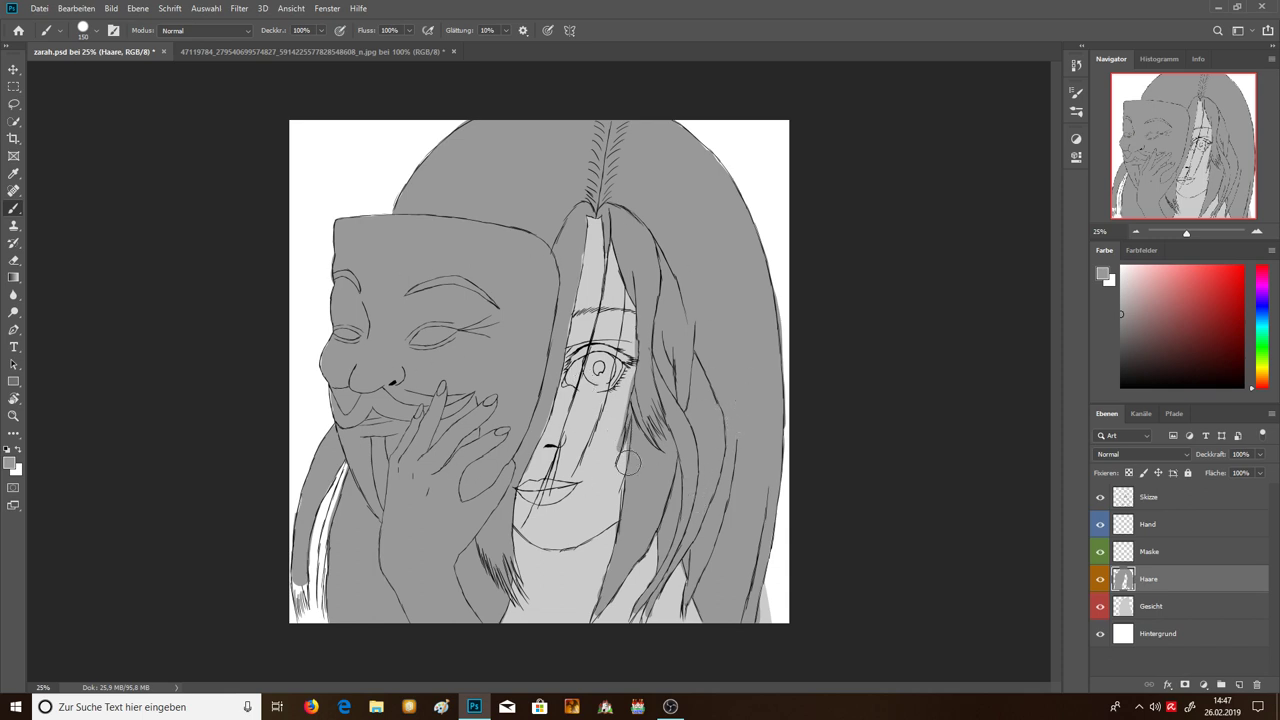
left_click(1149, 530)
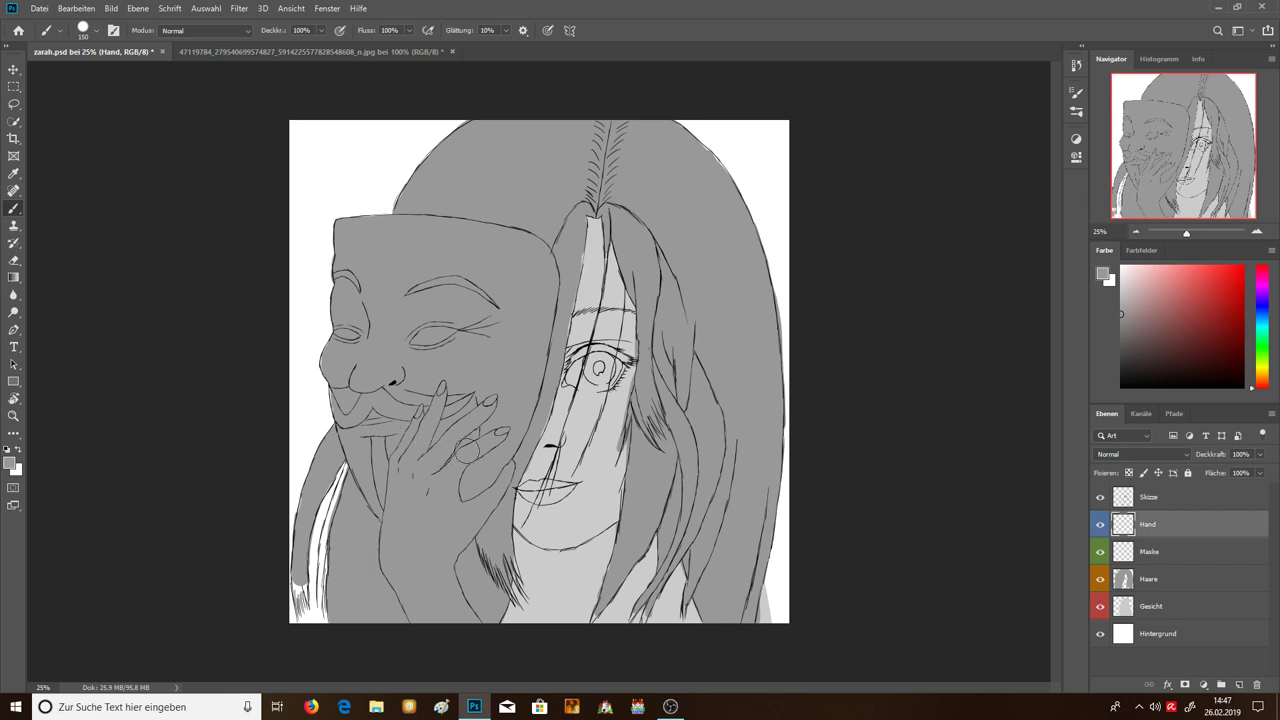
Sample the face's light grey and paint the wrist and both sides of the hand.
key("bracketleft")
key("alt")
left_click(596, 503, "alt")
mouse_move(417, 492)
left_mouse_down()
mouse_move(418, 574)
mouse_move(397, 567)
mouse_move(480, 651)
left_mouse_up()
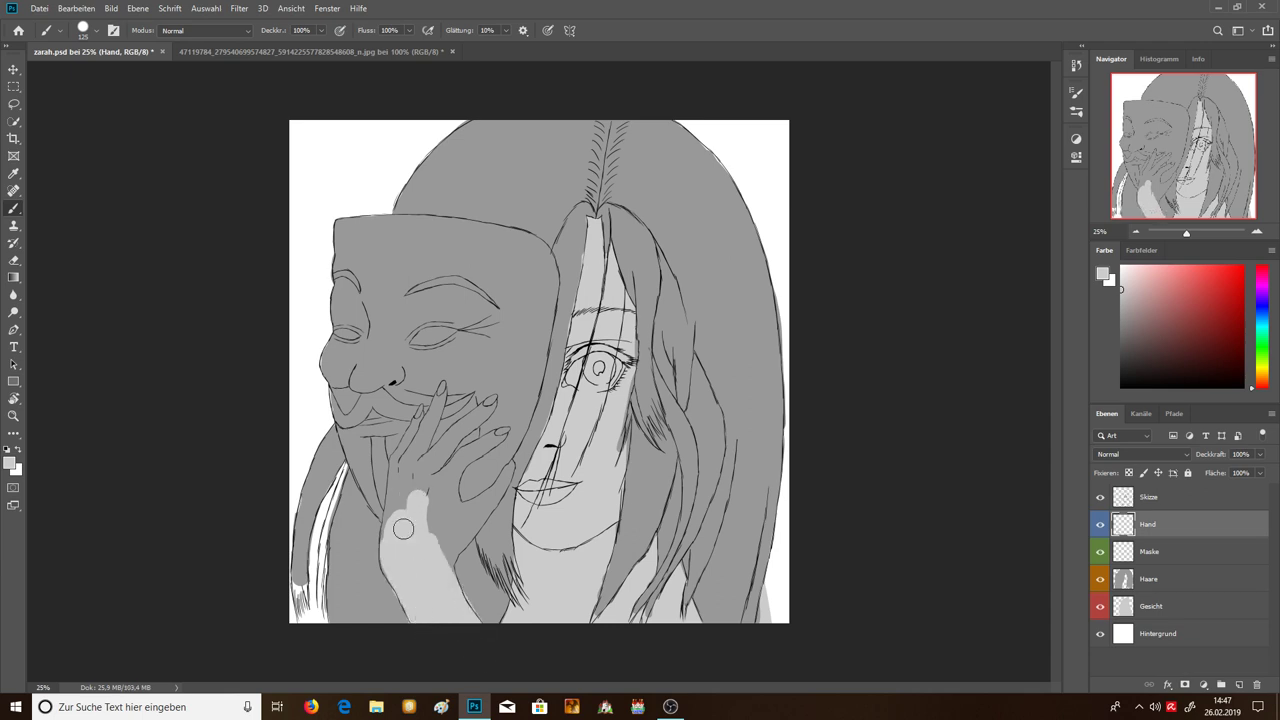
left_click_drag(406, 527, 391, 541)
left_click_drag(430, 499, 442, 578)
key("e")
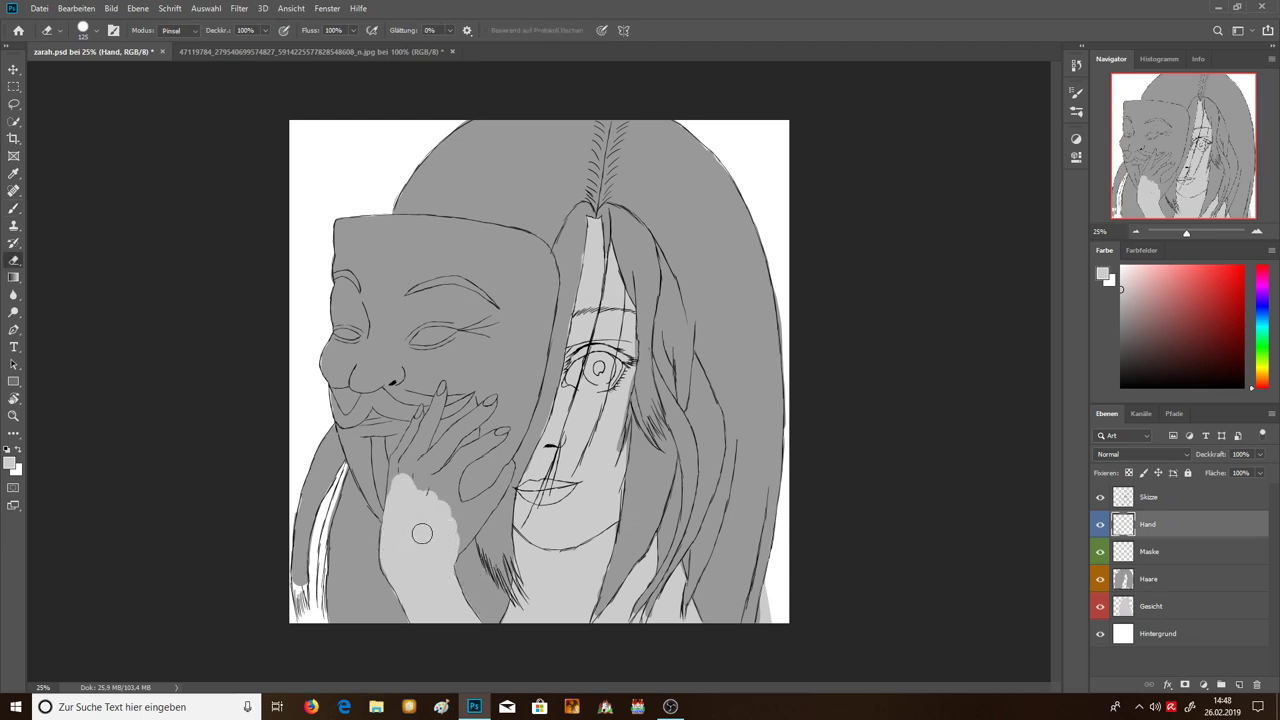
key("b")
With a smaller brush, fill the hand's upper edge near the fingers with light grey.
mouse_move(432, 513)
left_mouse_down()
mouse_move(448, 540)
mouse_move(467, 535)
mouse_move(484, 494)
left_mouse_up()
key("bracketleft")
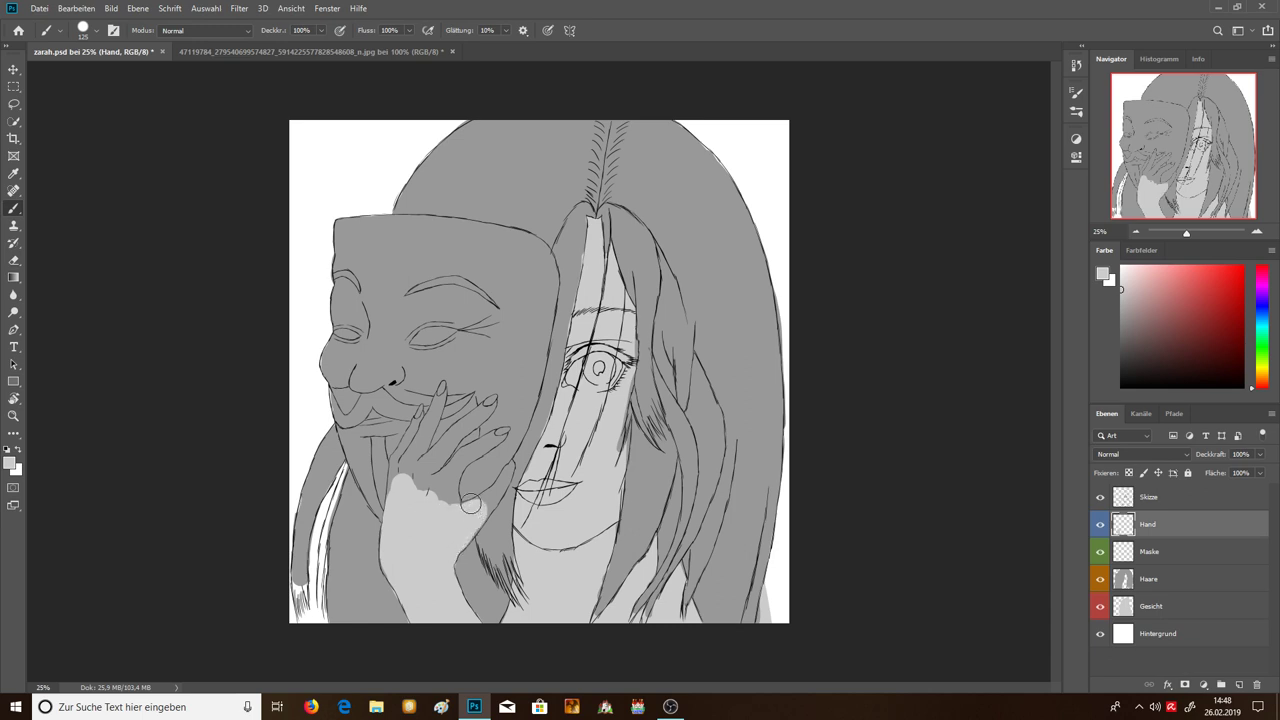
key("bracketleft")
left_click(504, 480)
mouse_move(502, 486)
left_mouse_down()
mouse_move(505, 476)
mouse_move(472, 508)
left_mouse_up()
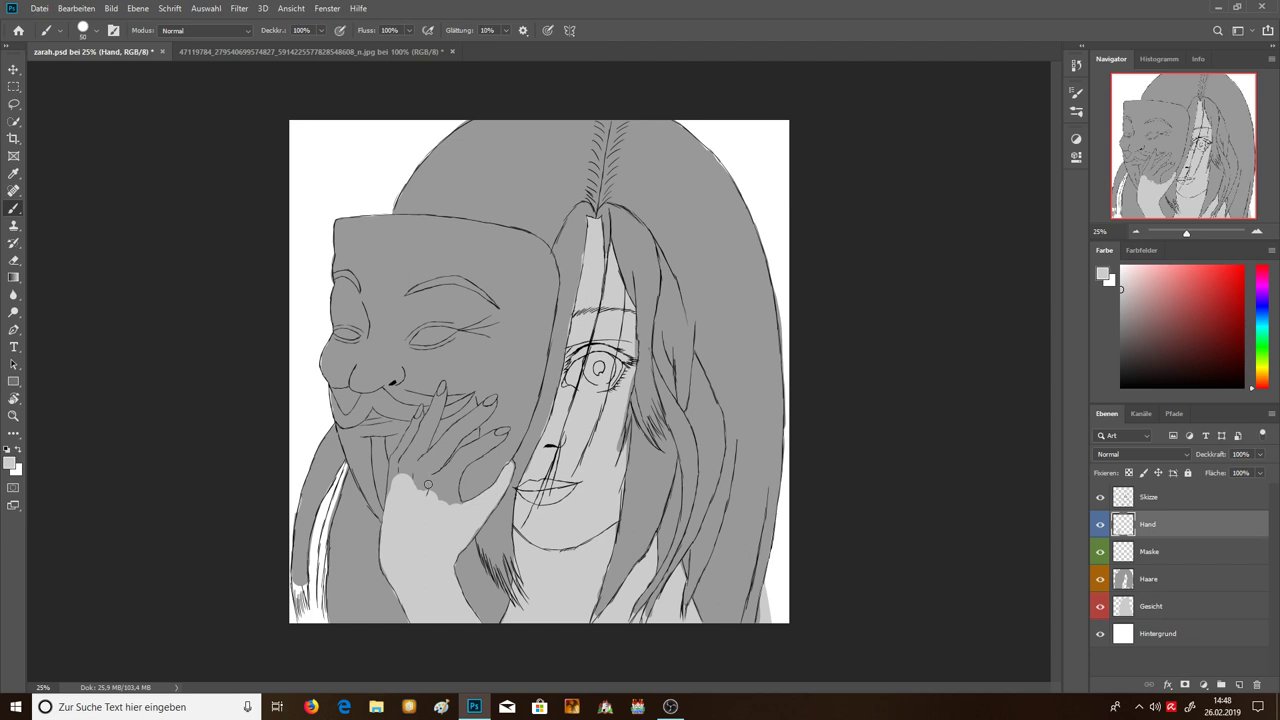
mouse_move(428, 484)
left_mouse_down()
mouse_move(400, 479)
mouse_move(396, 459)
mouse_move(418, 416)
mouse_move(404, 460)
mouse_move(438, 402)
mouse_move(430, 460)
mouse_move(486, 407)
mouse_move(424, 482)
mouse_move(465, 500)
mouse_move(449, 477)
mouse_move(490, 443)
mouse_move(453, 463)
left_mouse_up()
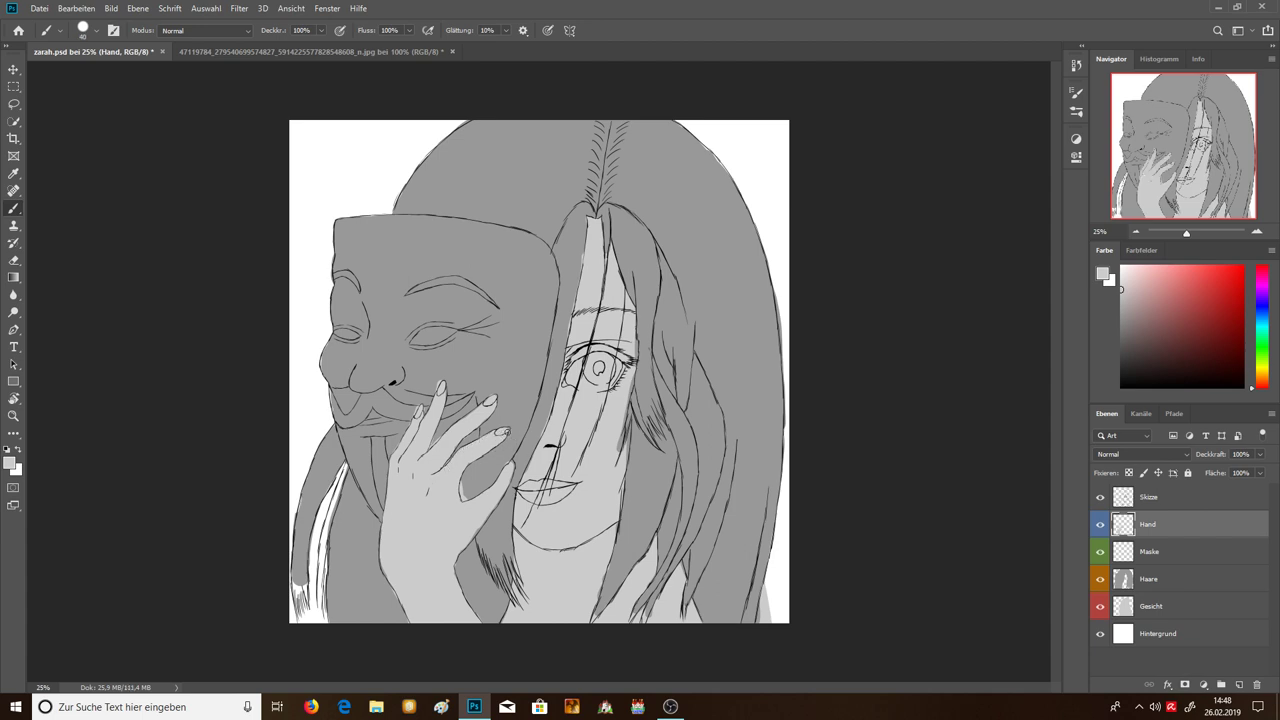
Check the brush preset settings, then switch to a smaller eraser.
right_click(510, 430)
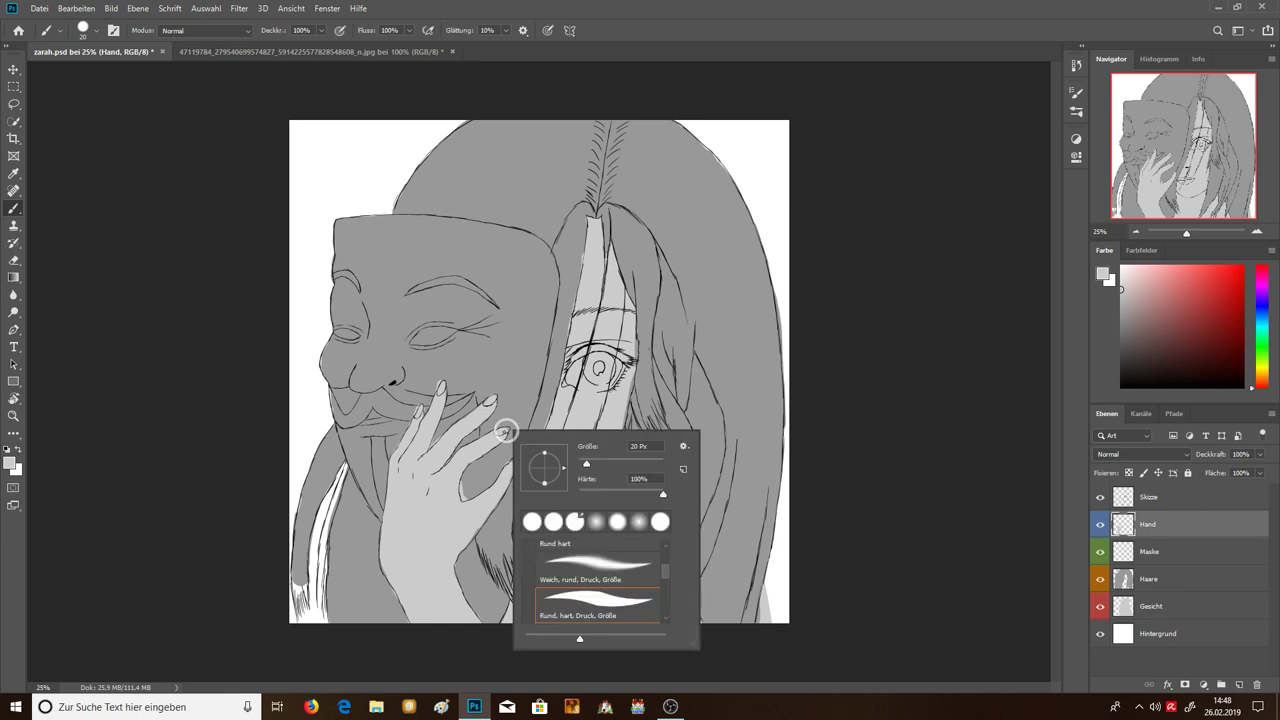
key("Escape")
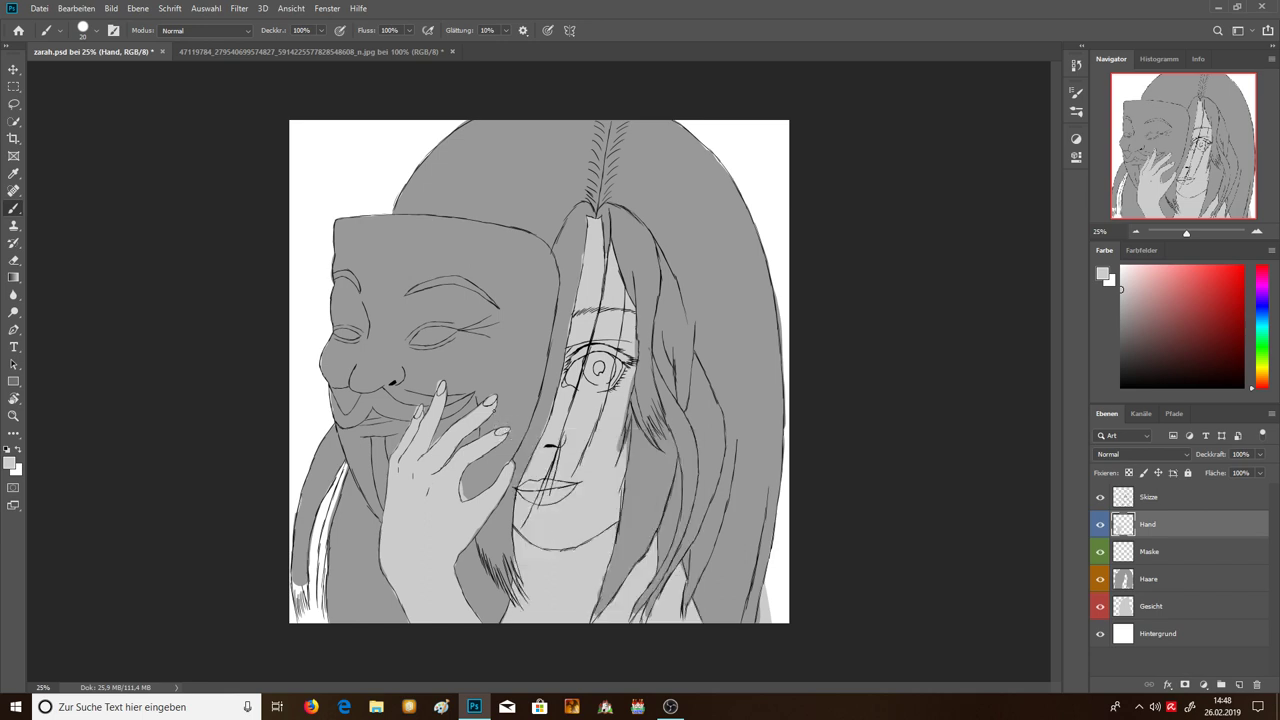
key("e")
key("bracketleft")
key("bracketleft")
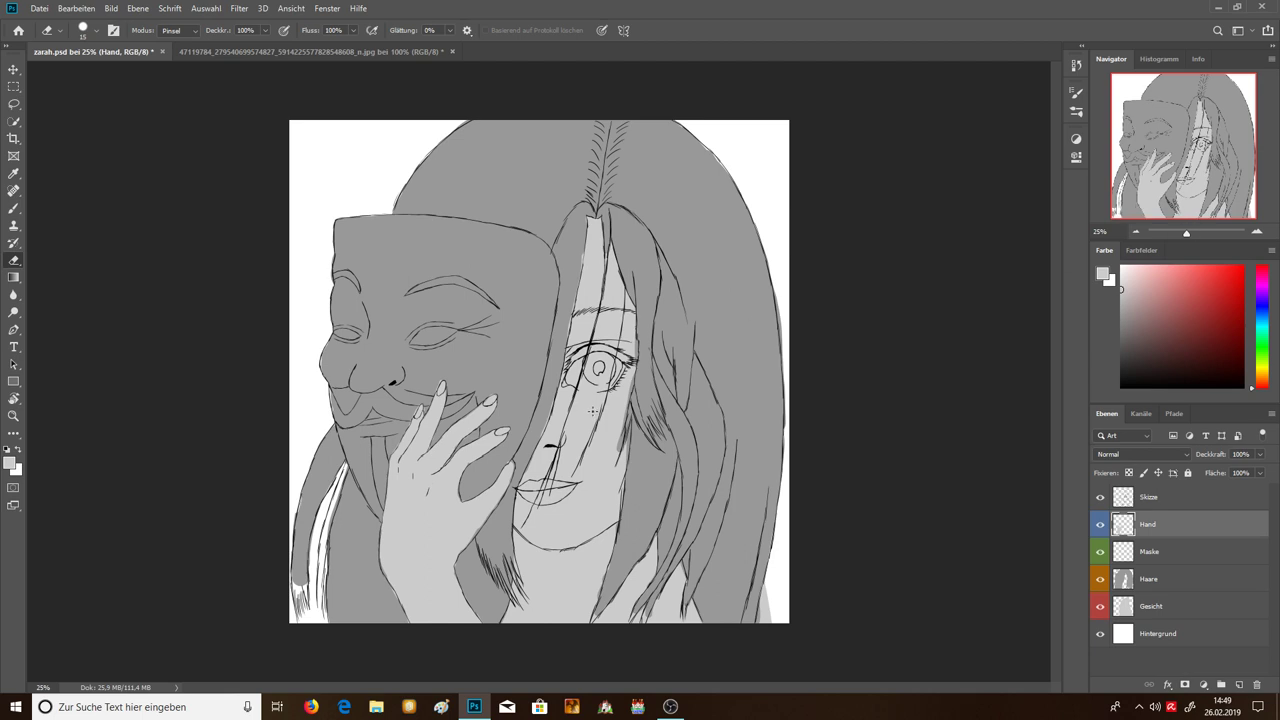
Select the Maske layer and Brush, compare with the reference pencil drawing, then return to zarah.psd.
left_click(1155, 553)
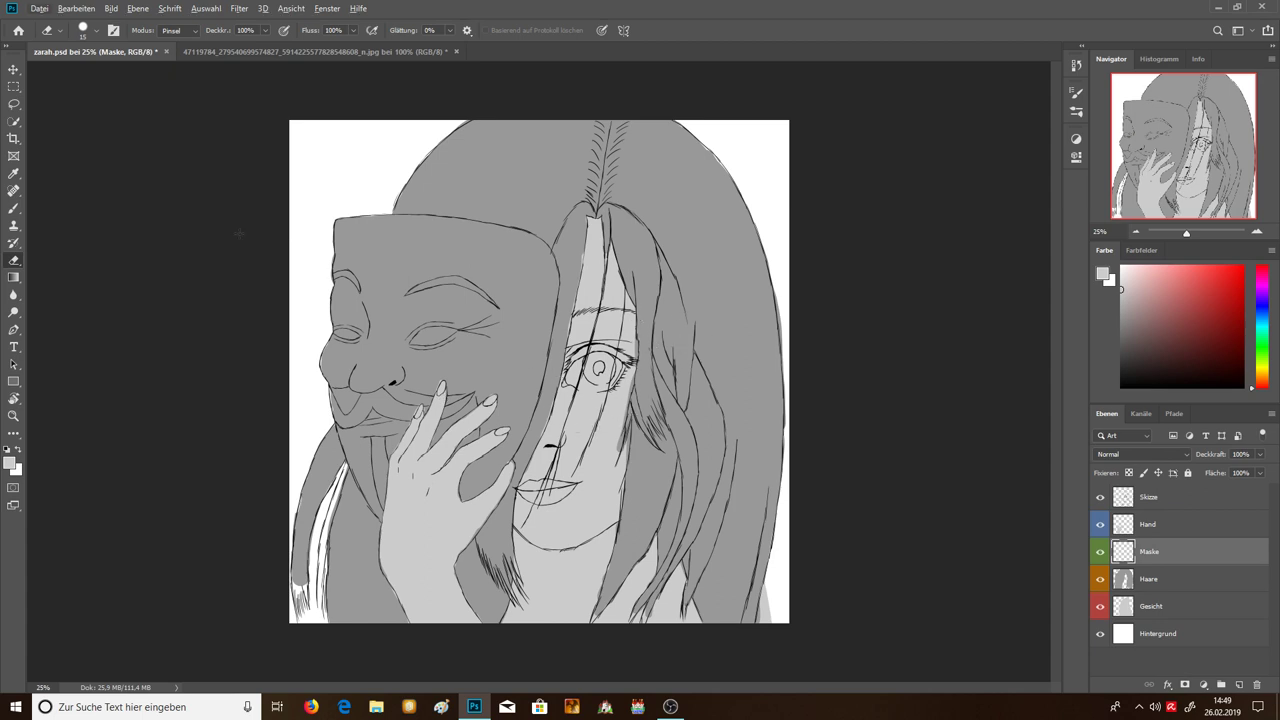
left_click(14, 208)
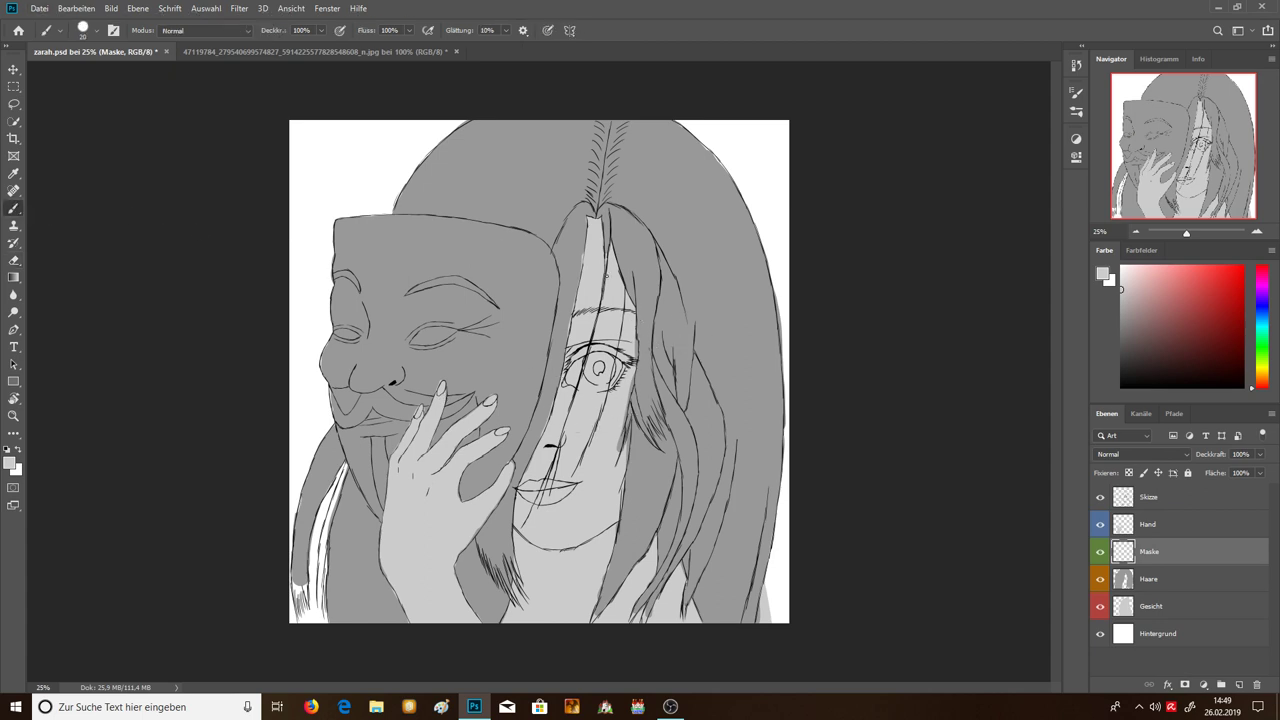
left_click(345, 54)
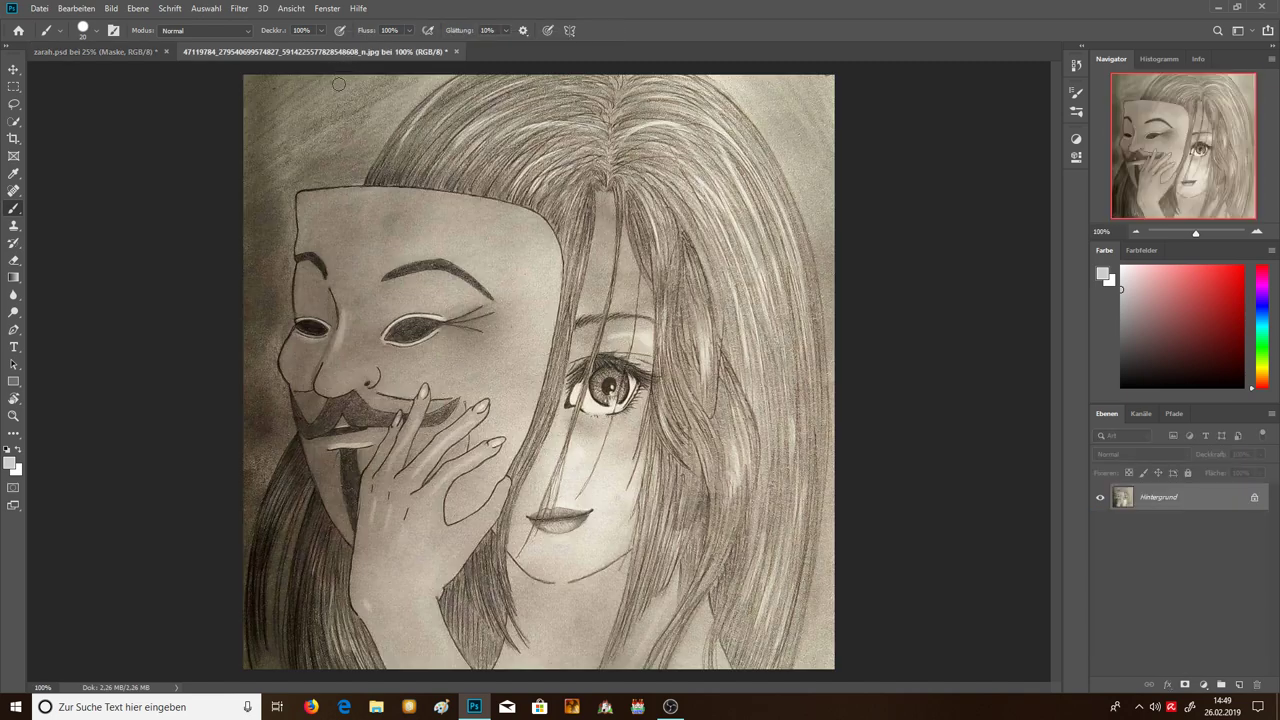
left_click(137, 50)
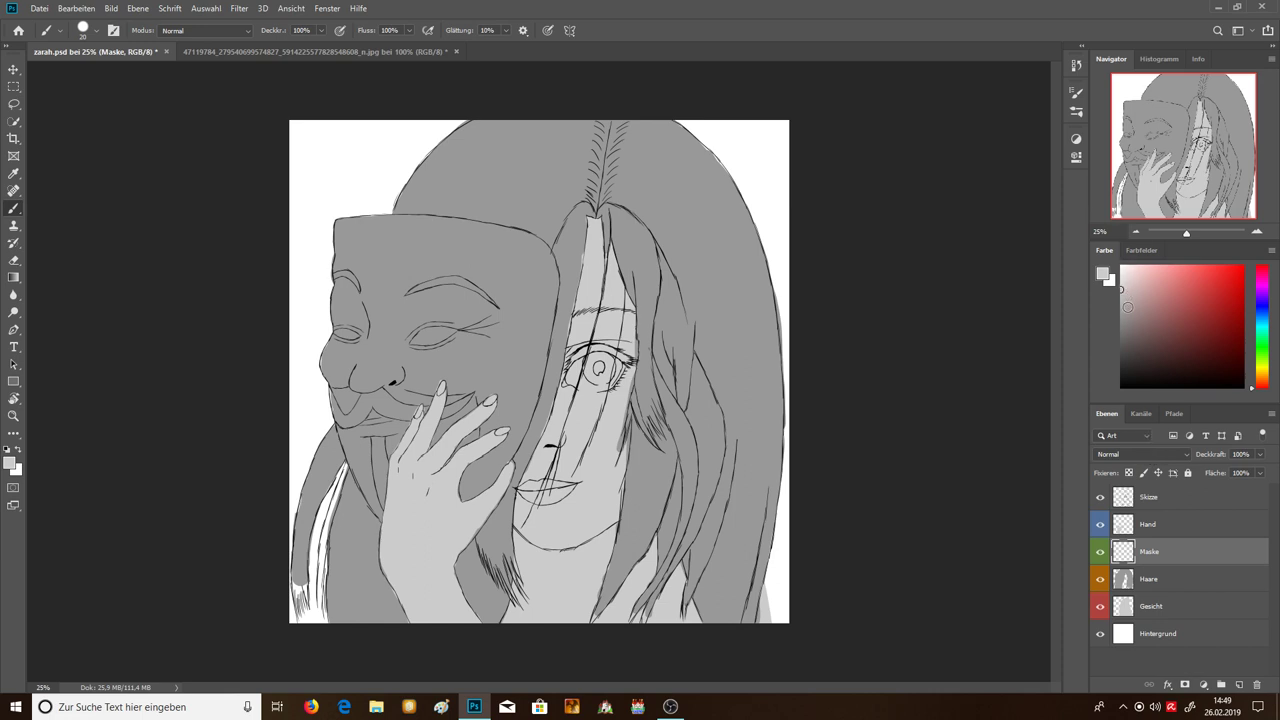
Sample a grey from the canvas as foreground and paint it across the mask's cheek and nose.
left_click(1103, 276)
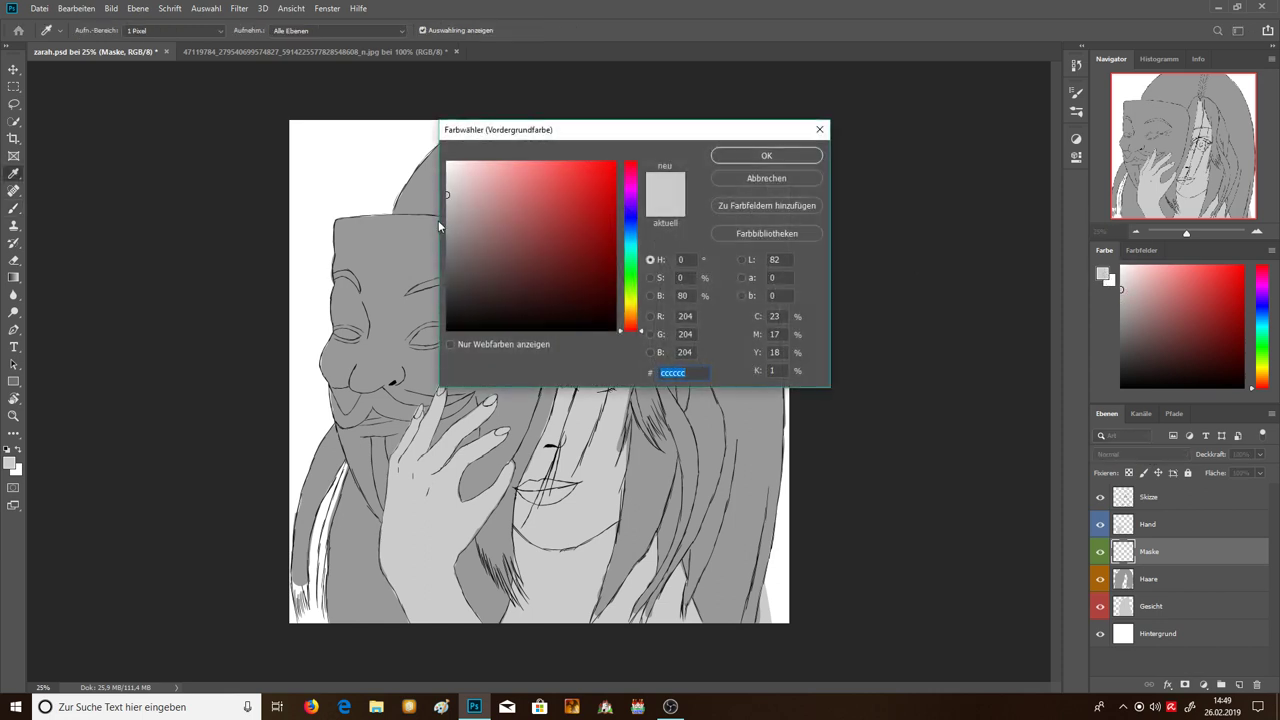
left_click(433, 214)
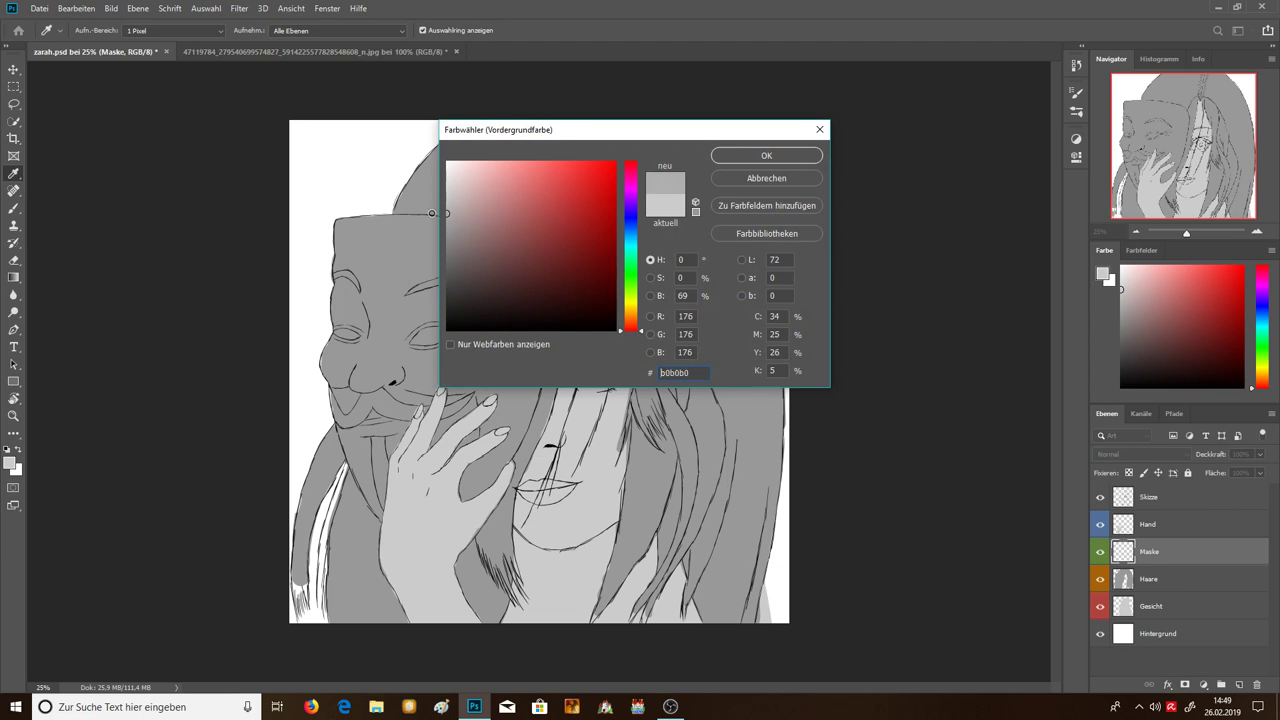
left_click_drag(430, 209, 430, 213)
left_click(748, 158)
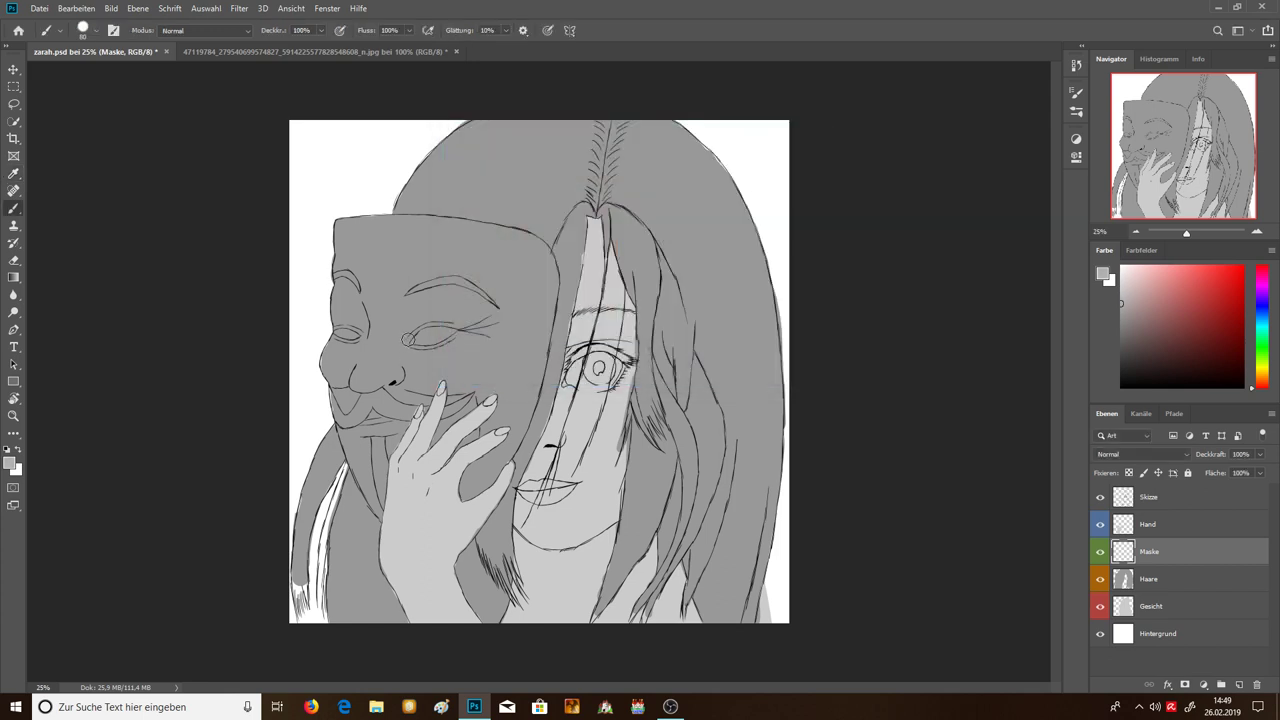
mouse_move(338, 360)
left_mouse_down()
mouse_move(410, 385)
mouse_move(428, 370)
mouse_move(440, 378)
left_mouse_up()
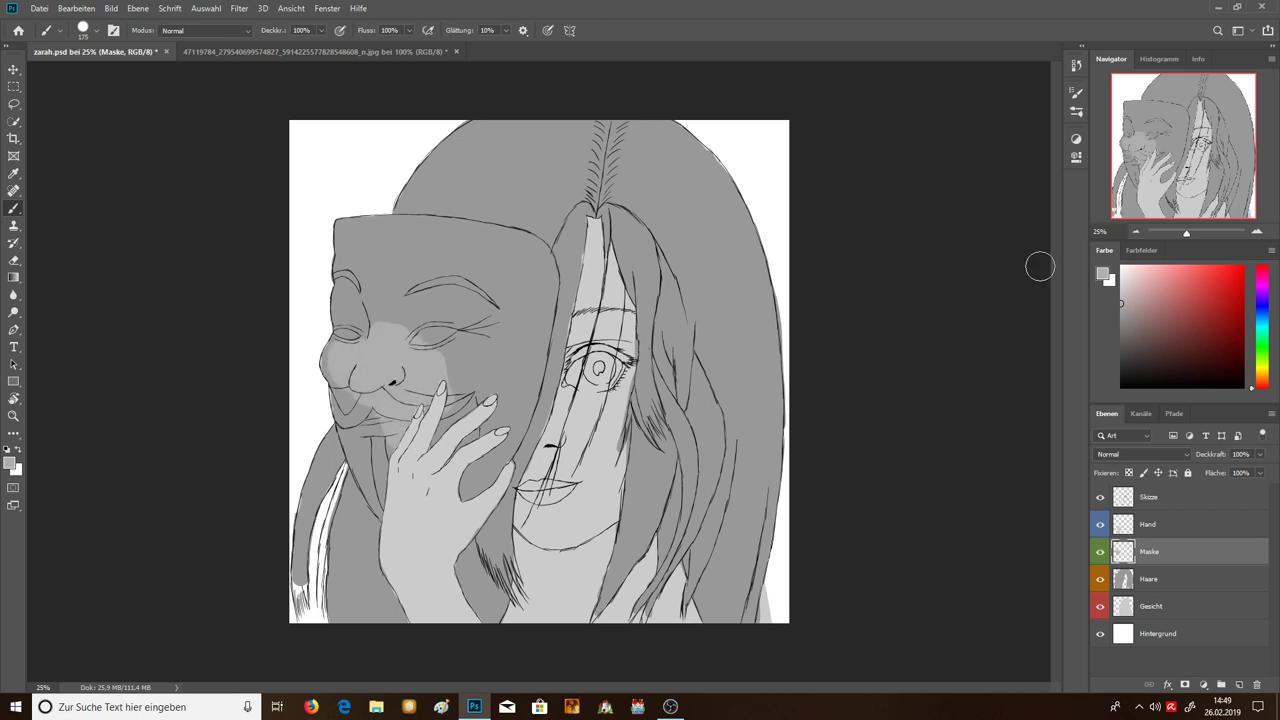
Sample lighter grey bbbbbb and paint the mask's face, lower cheek, chin and left edge.
left_click(1101, 277)
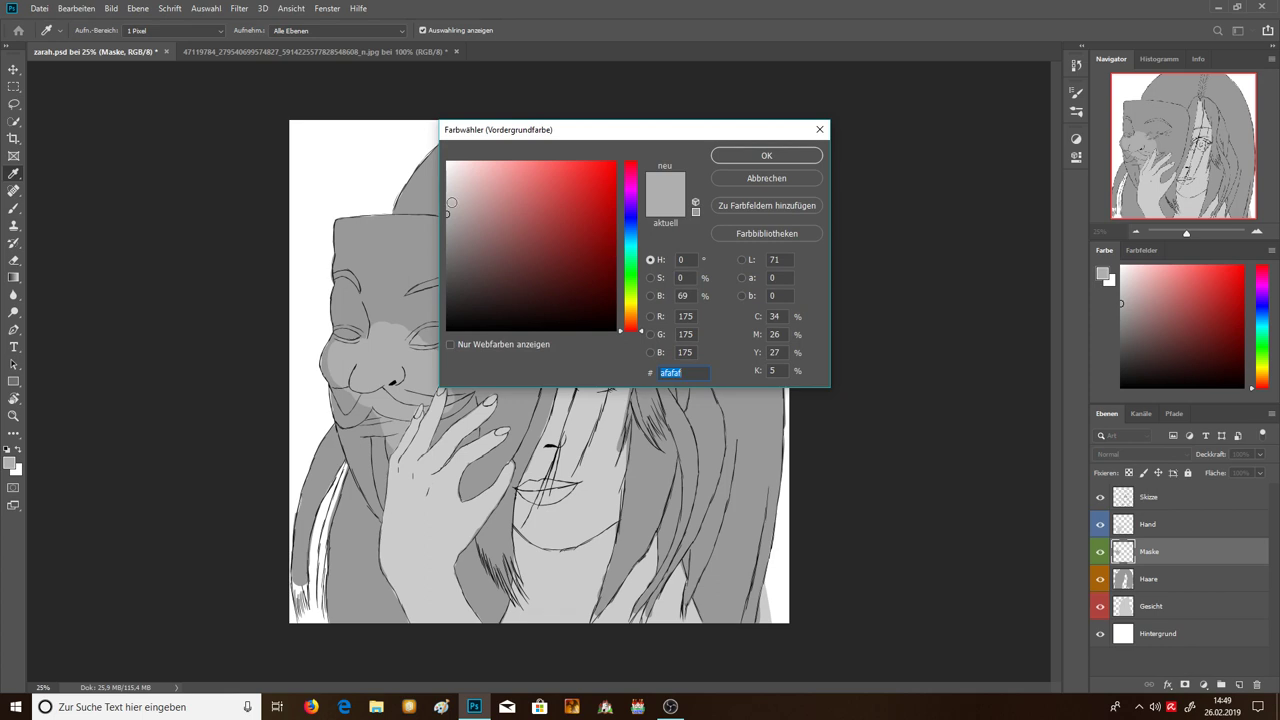
left_click(437, 208)
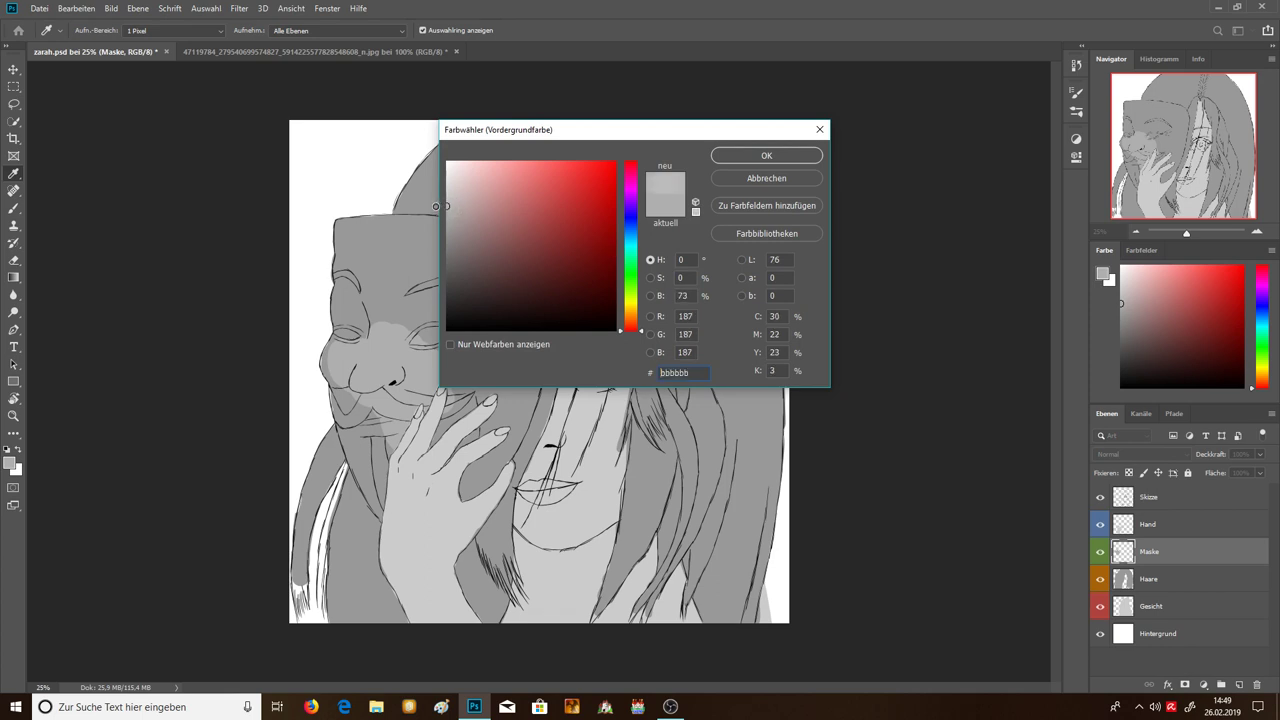
left_click(755, 158)
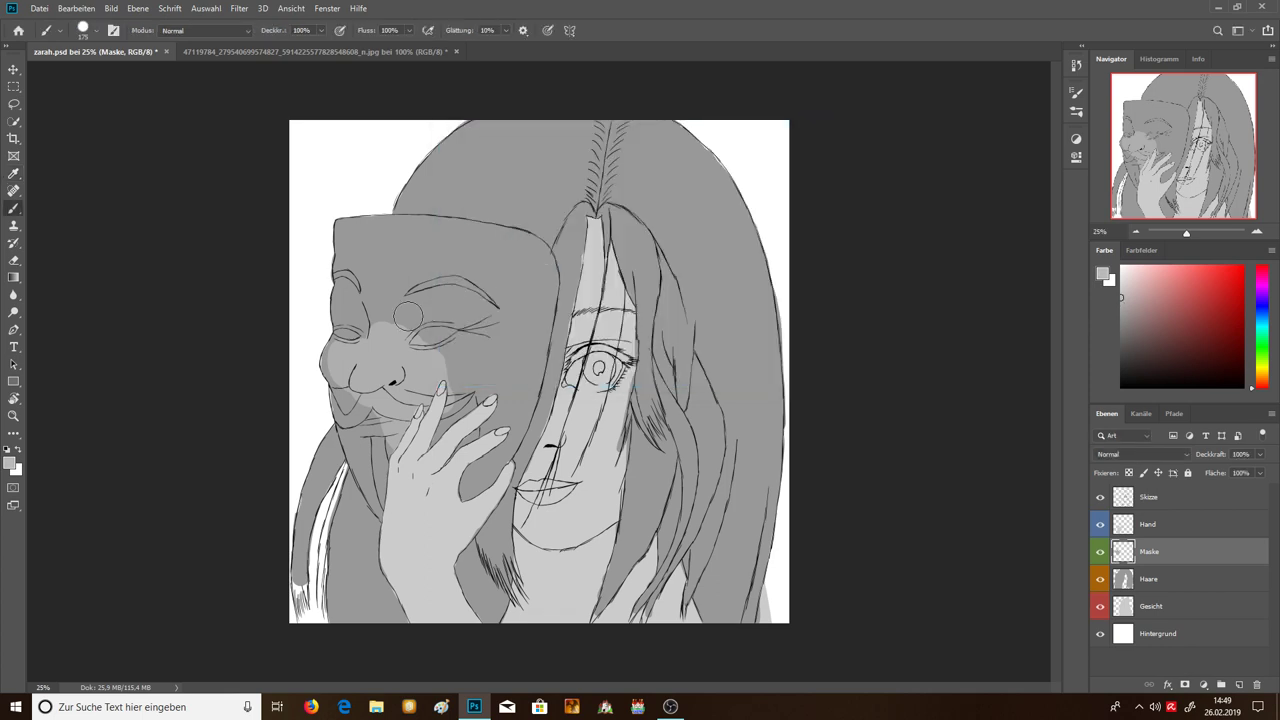
mouse_move(376, 344)
left_mouse_down()
mouse_move(390, 370)
mouse_move(440, 360)
mouse_move(440, 488)
left_mouse_up()
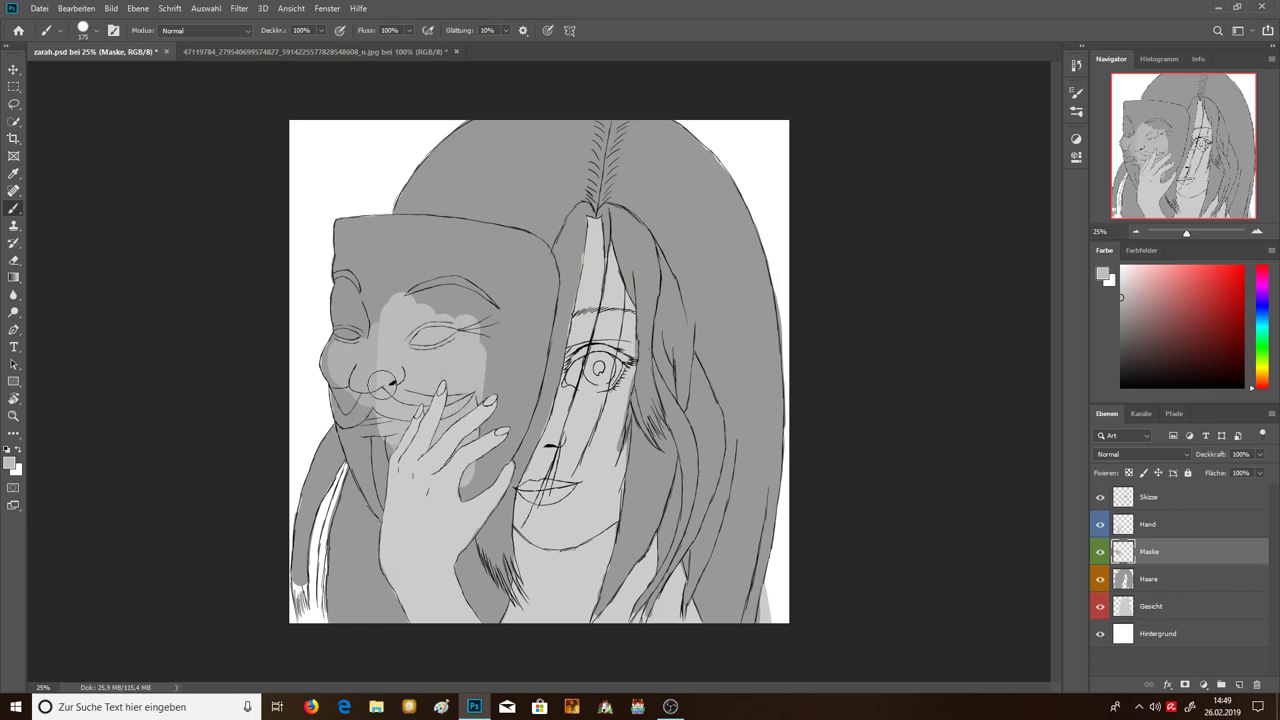
left_click_drag(376, 384, 361, 448)
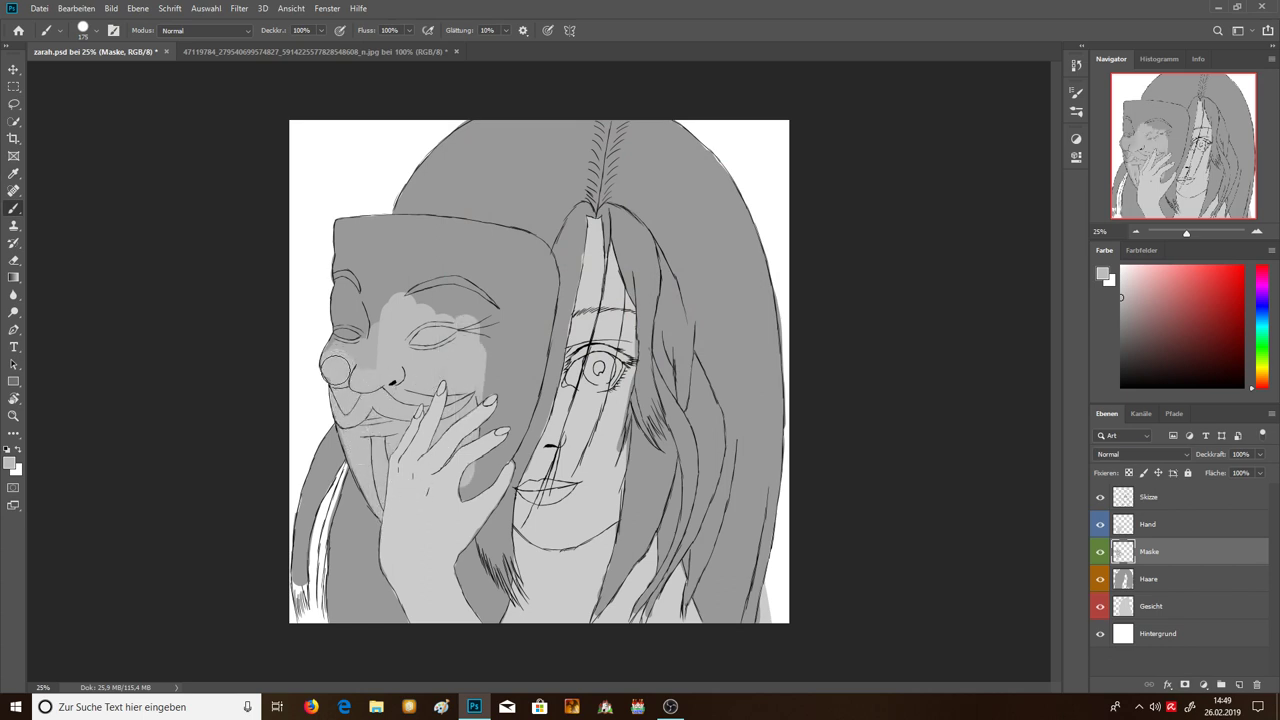
left_click(345, 300)
mouse_move(345, 300)
left_mouse_down()
mouse_move(349, 231)
mouse_move(407, 230)
left_mouse_up()
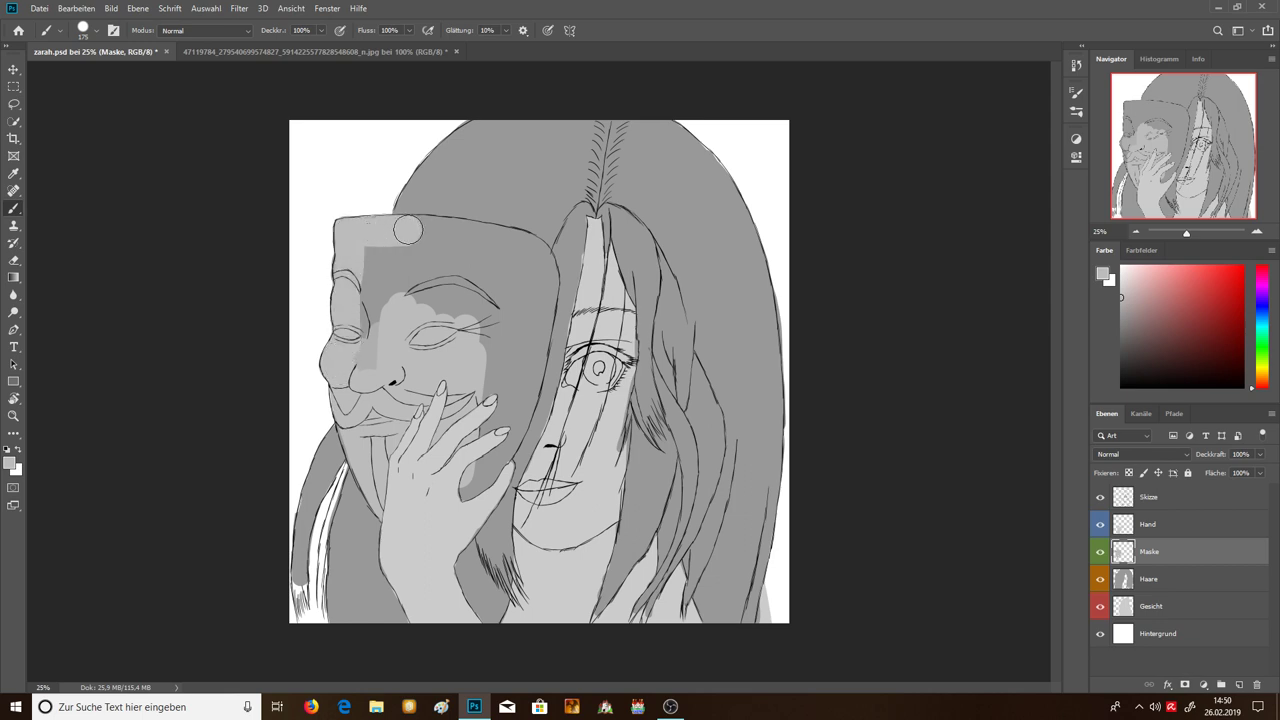
Hide Maske and erase the grey hair over the mask's left side on the Haare layer.
left_click(1101, 551)
key("e")
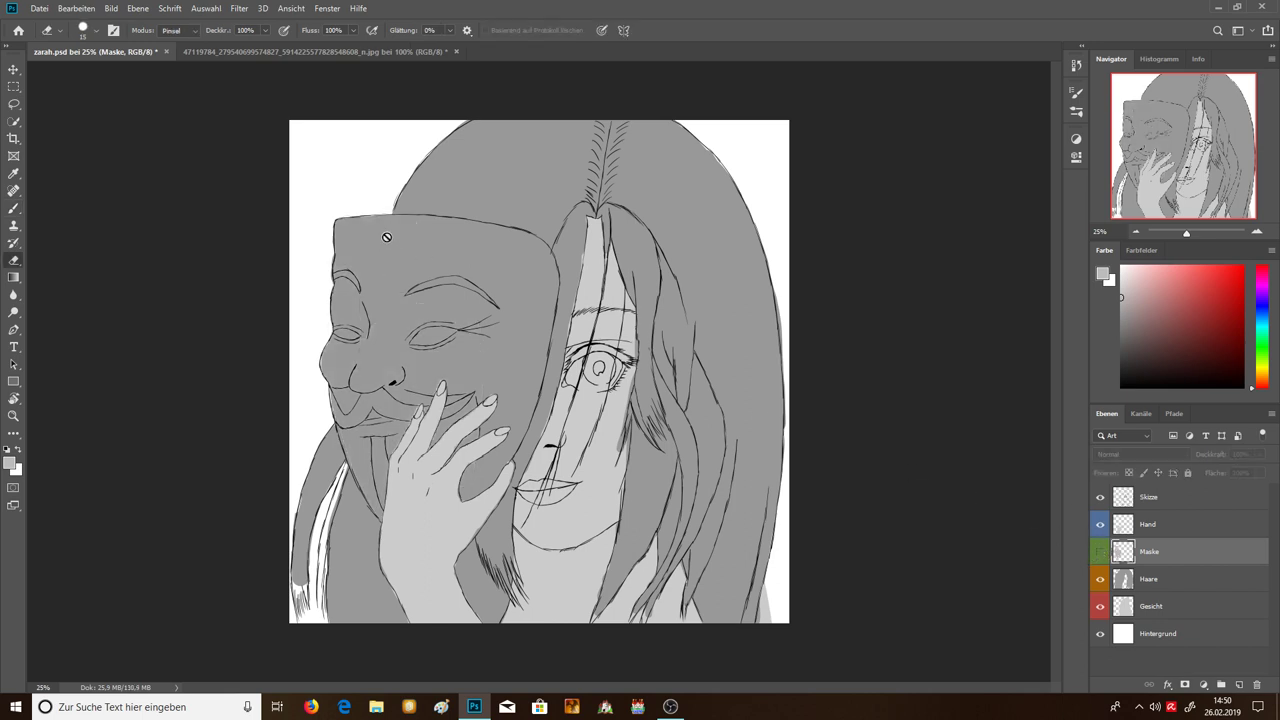
left_click(1162, 600)
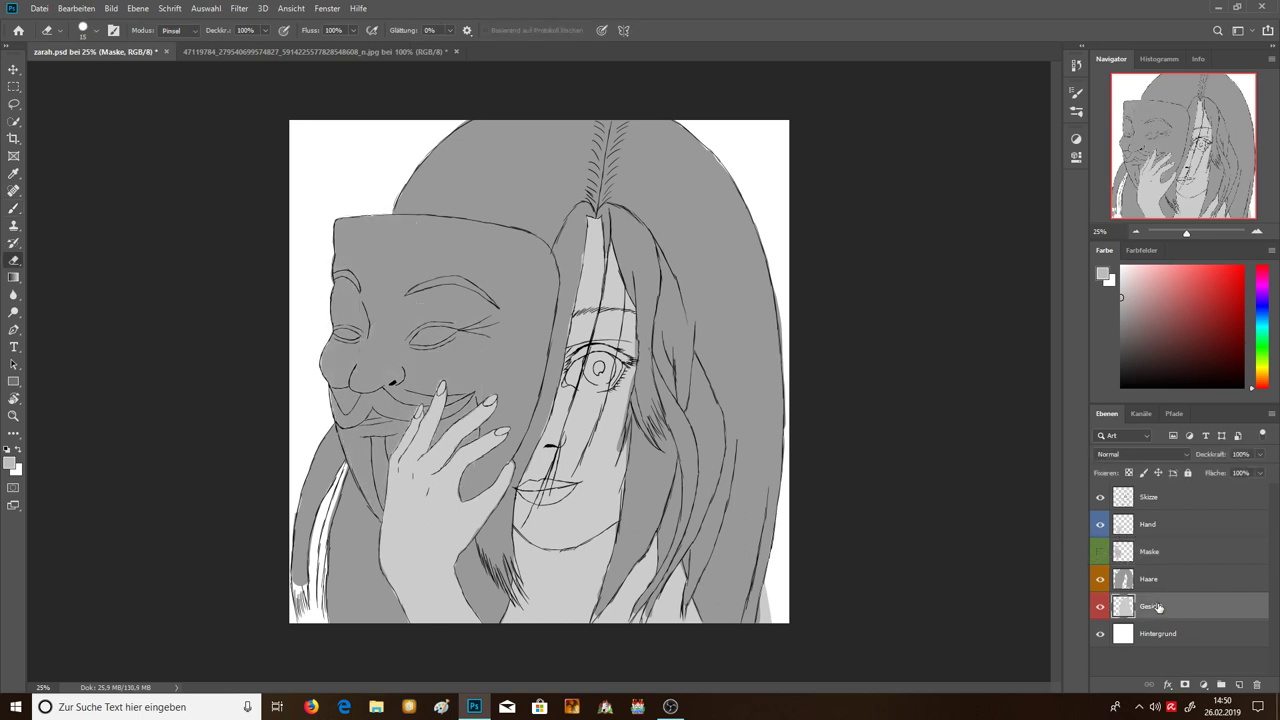
left_click(1161, 555)
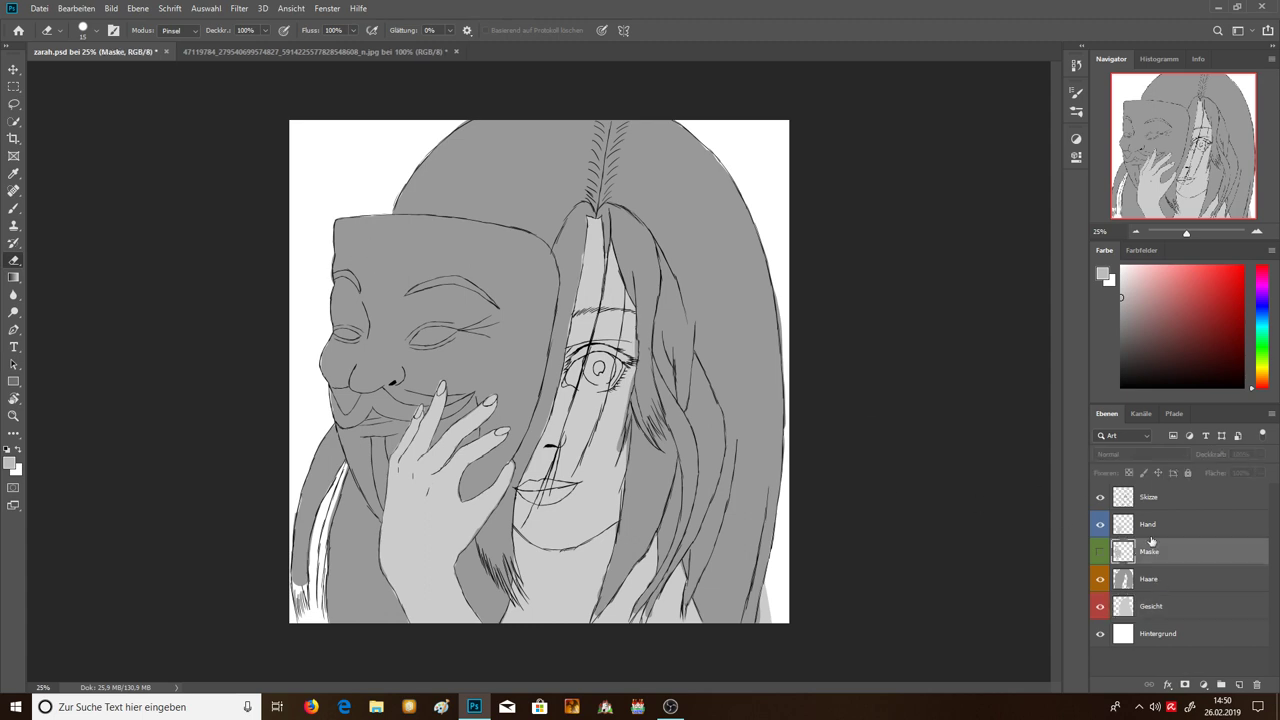
left_click(1157, 585)
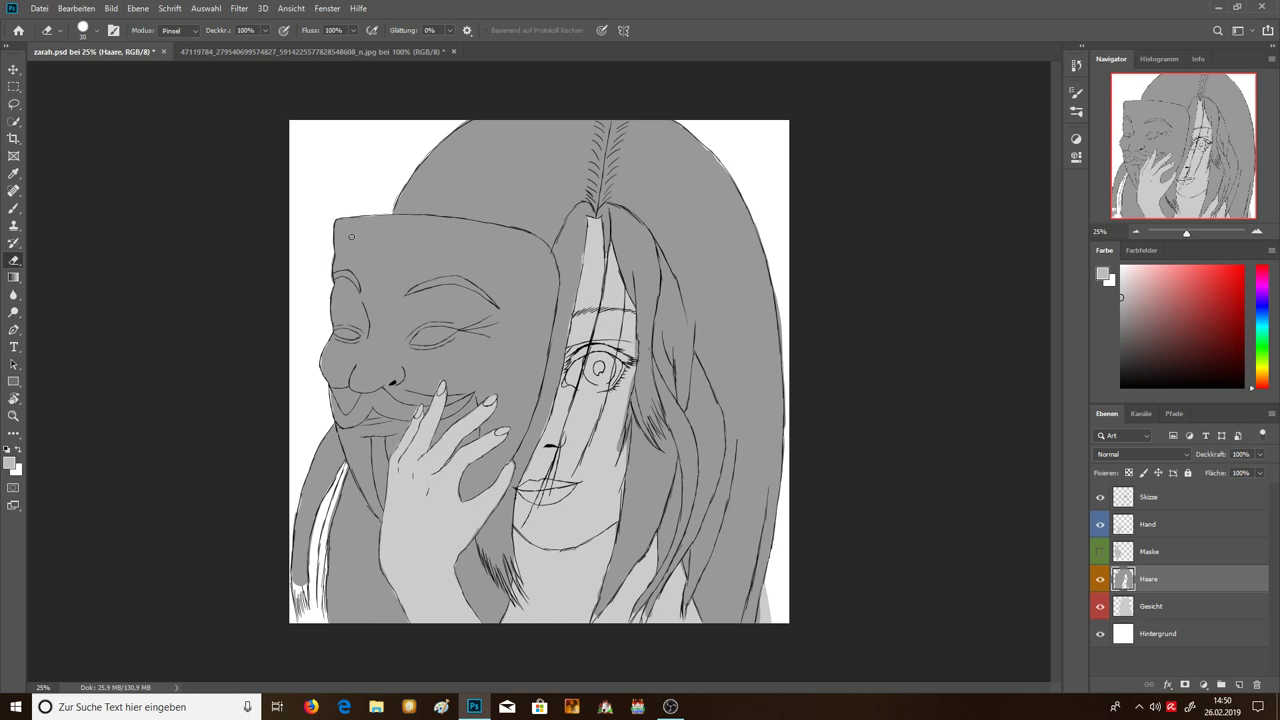
mouse_move(352, 211)
left_mouse_down()
mouse_move(375, 234)
mouse_move(322, 417)
left_mouse_up()
mouse_move(374, 214)
left_mouse_down()
mouse_move(335, 387)
mouse_move(344, 412)
left_mouse_up()
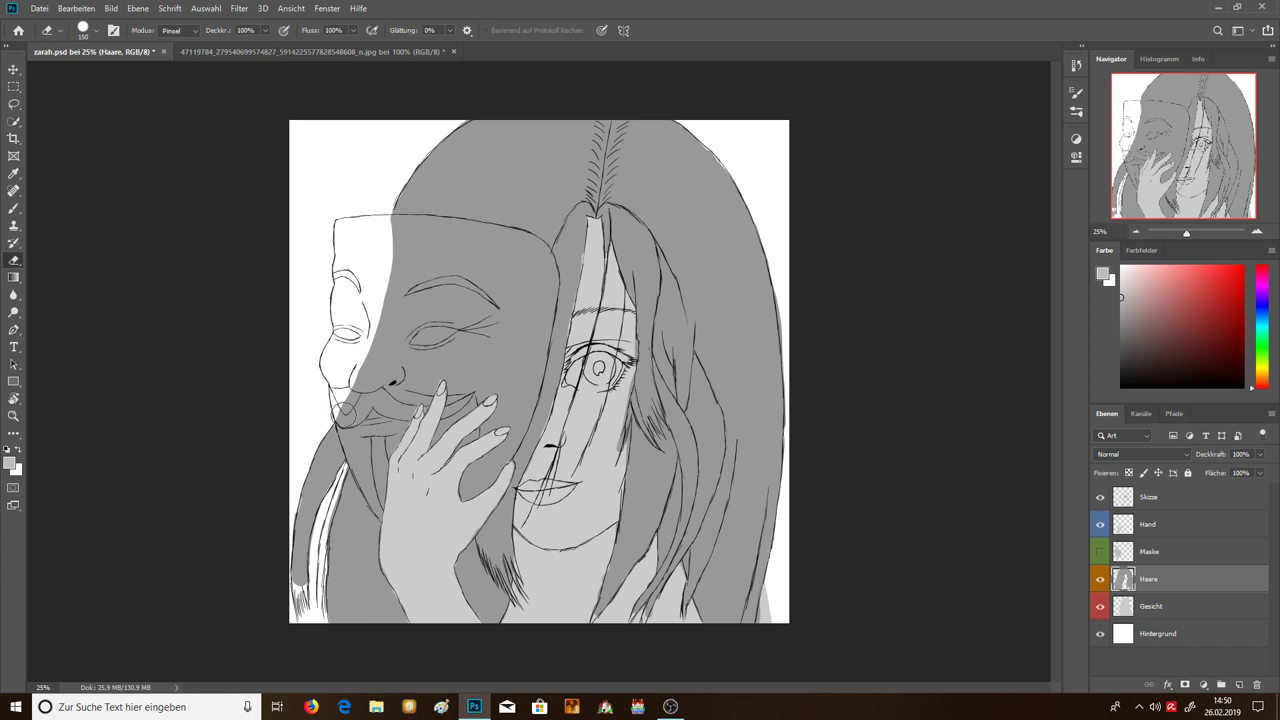
left_click(1166, 527)
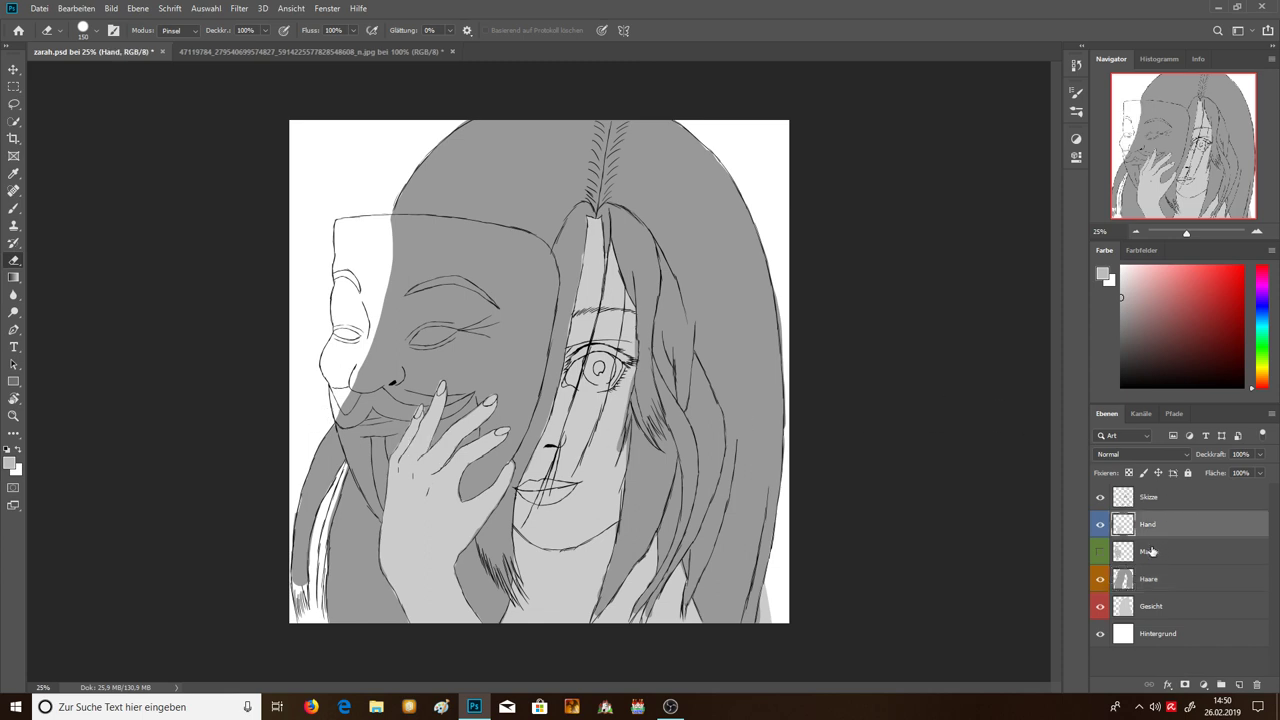
left_click(1150, 551)
Show Maske again and fill the forehead gap and dark patches beside the mask edge with light grey.
left_click(1097, 553)
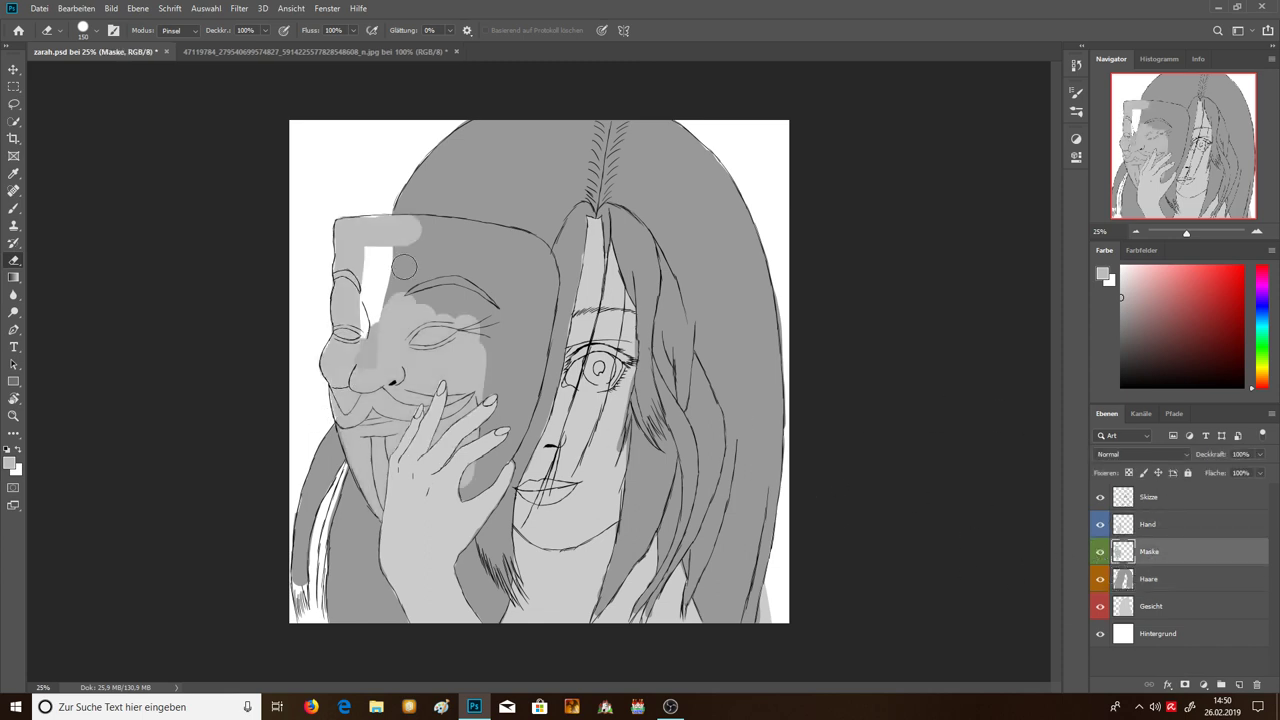
key("b")
mouse_move(398, 292)
left_mouse_down()
mouse_move(376, 330)
mouse_move(362, 257)
mouse_move(450, 255)
mouse_move(460, 300)
mouse_move(406, 300)
left_mouse_up()
left_click_drag(488, 452, 487, 360)
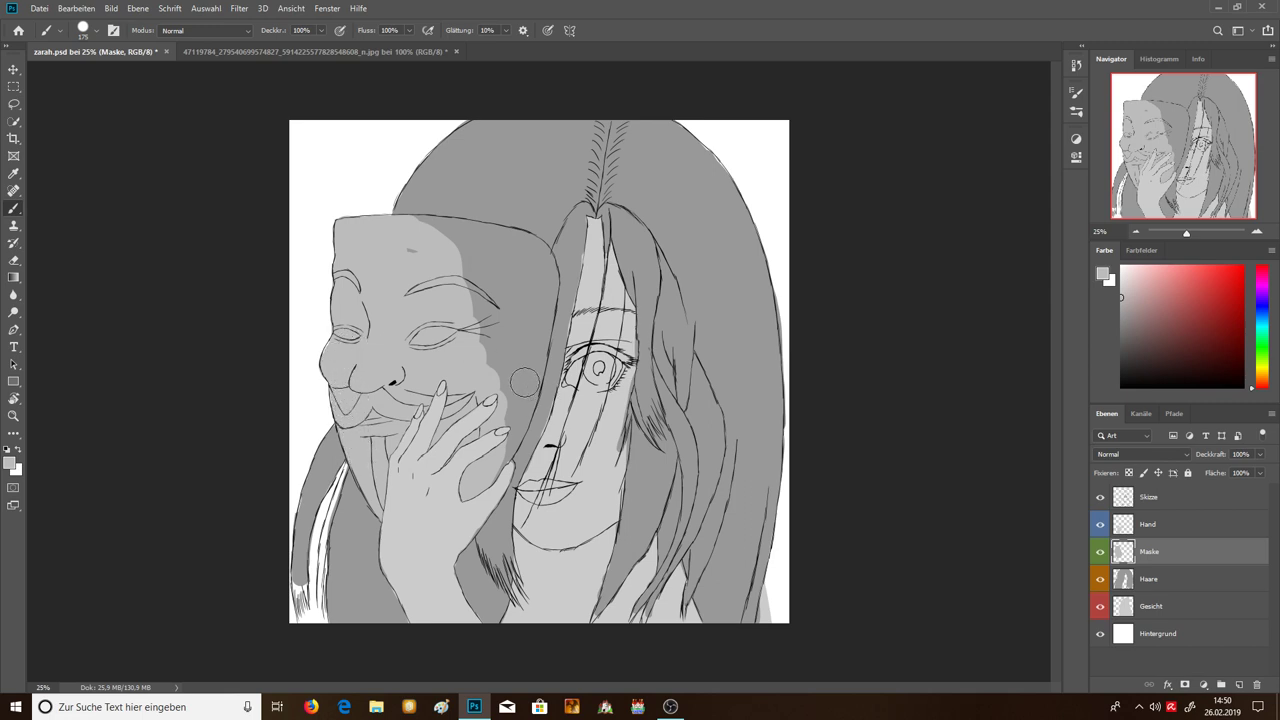
mouse_move(524, 381)
left_mouse_down()
mouse_move(510, 418)
mouse_move(515, 375)
left_mouse_up()
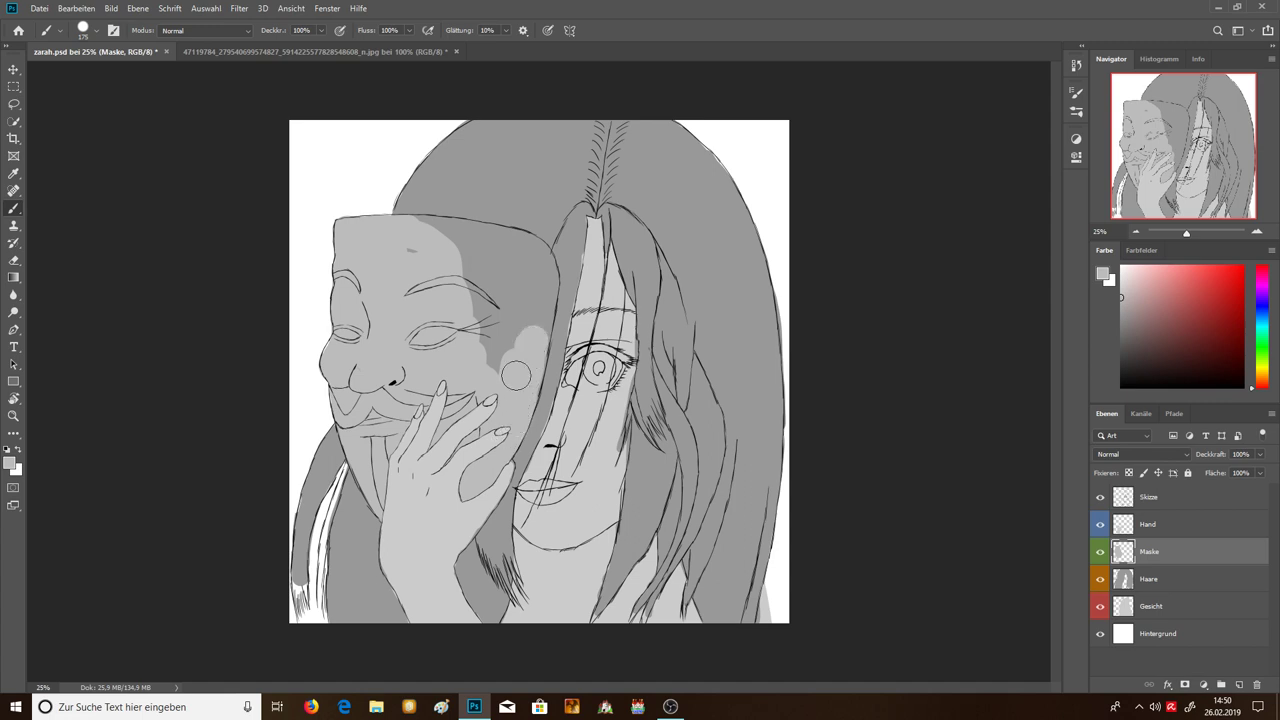
mouse_move(478, 292)
left_mouse_down()
mouse_move(506, 347)
mouse_move(417, 228)
mouse_move(545, 298)
mouse_move(457, 230)
left_mouse_up()
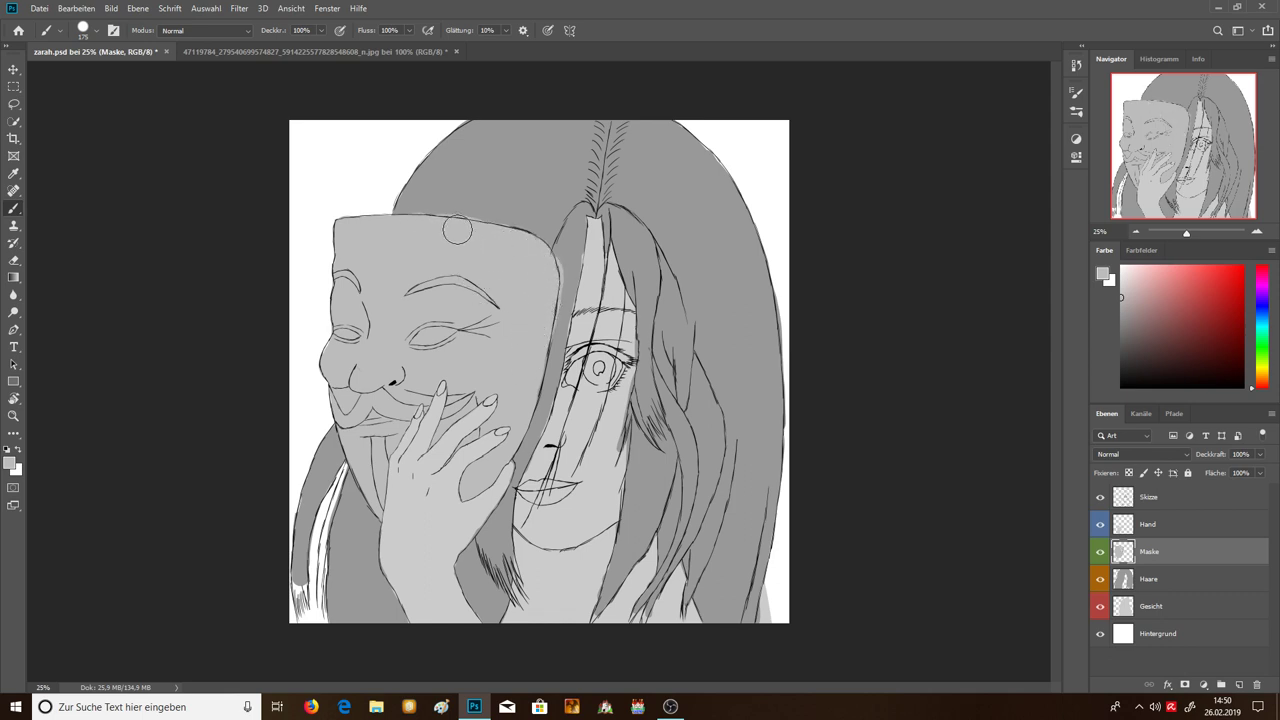
key("e")
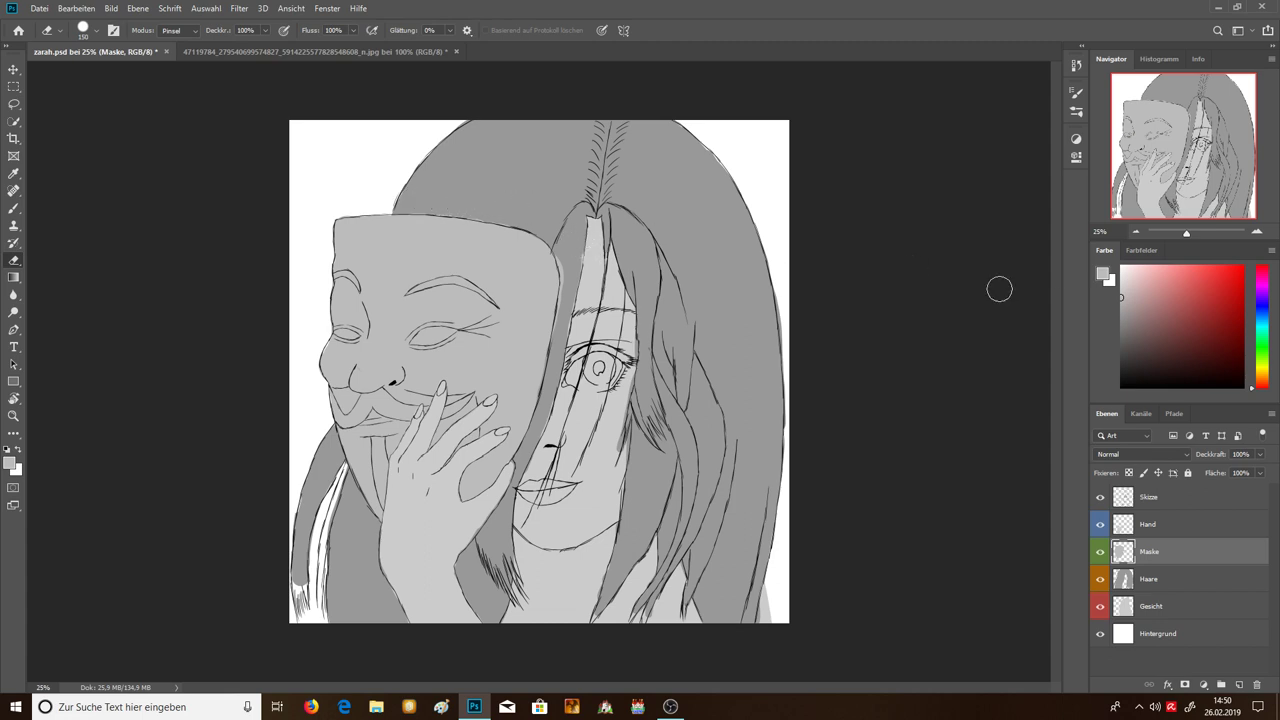
Lower the Skizze sketch layer to 33% opacity and zoom in to 66.67%.
left_click(1098, 497)
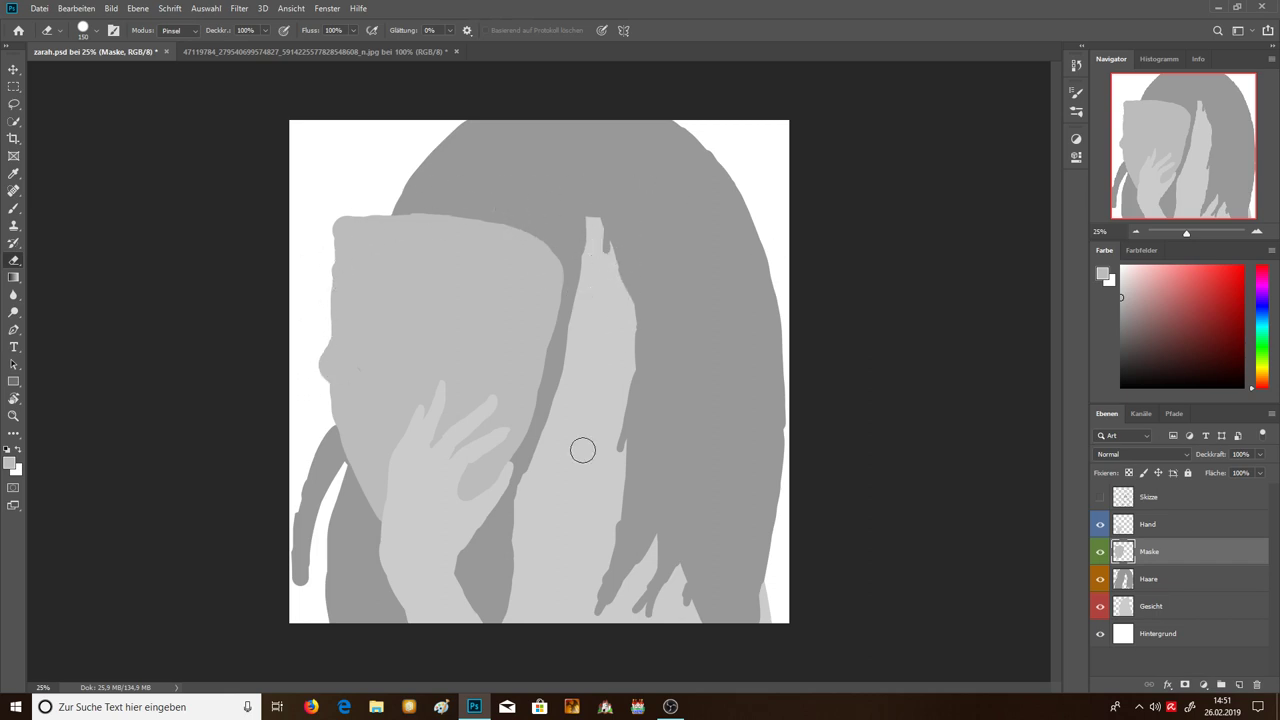
left_click(1100, 497)
left_click(1150, 497)
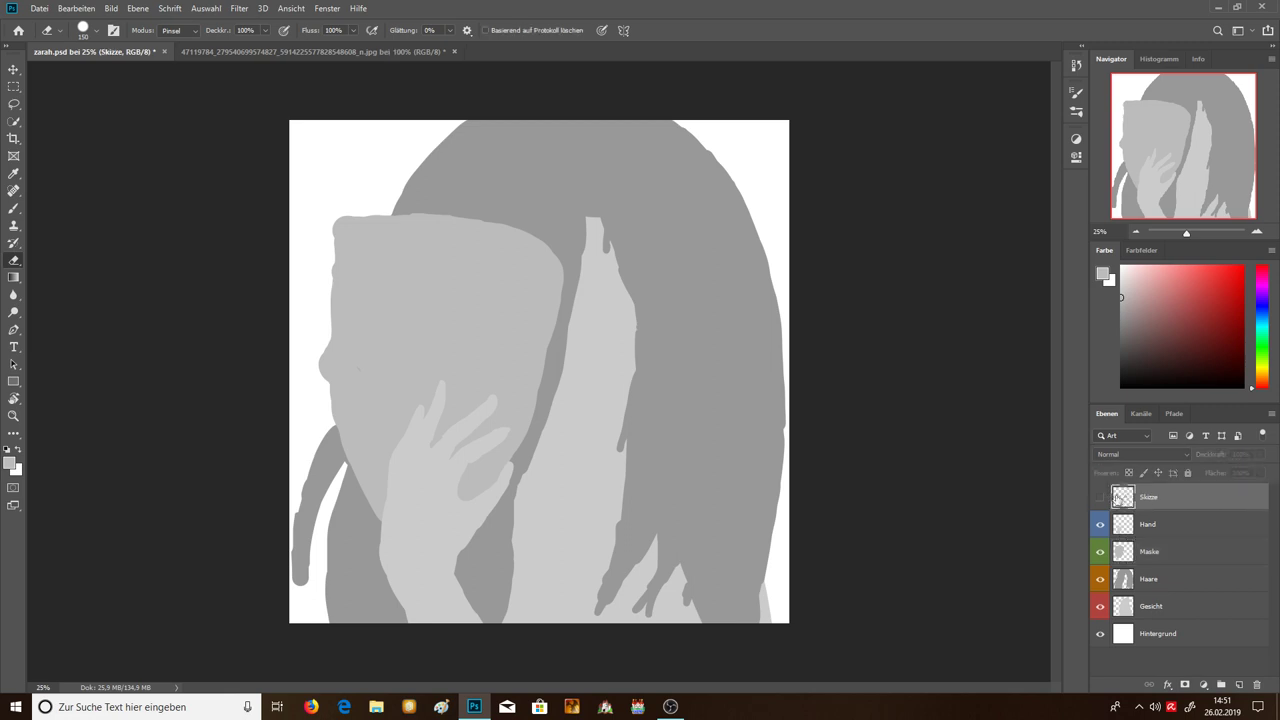
left_click_drag(1191, 457, 1201, 458)
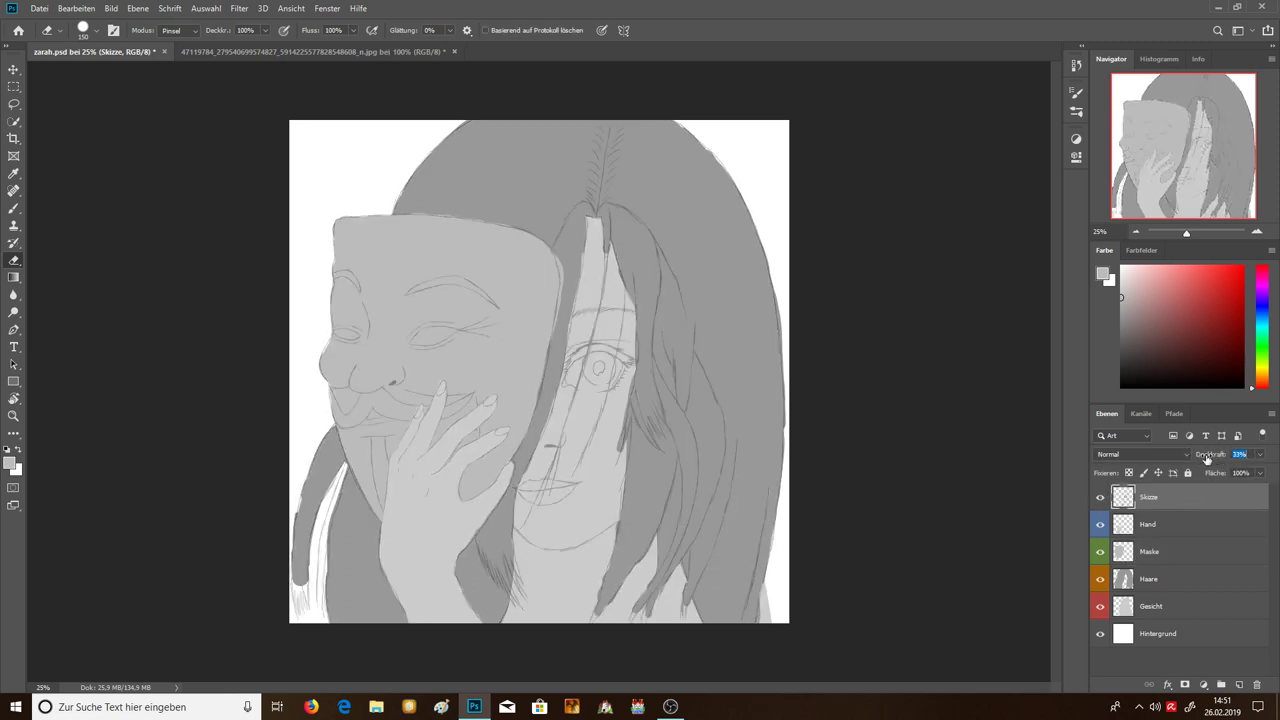
left_click(1258, 234)
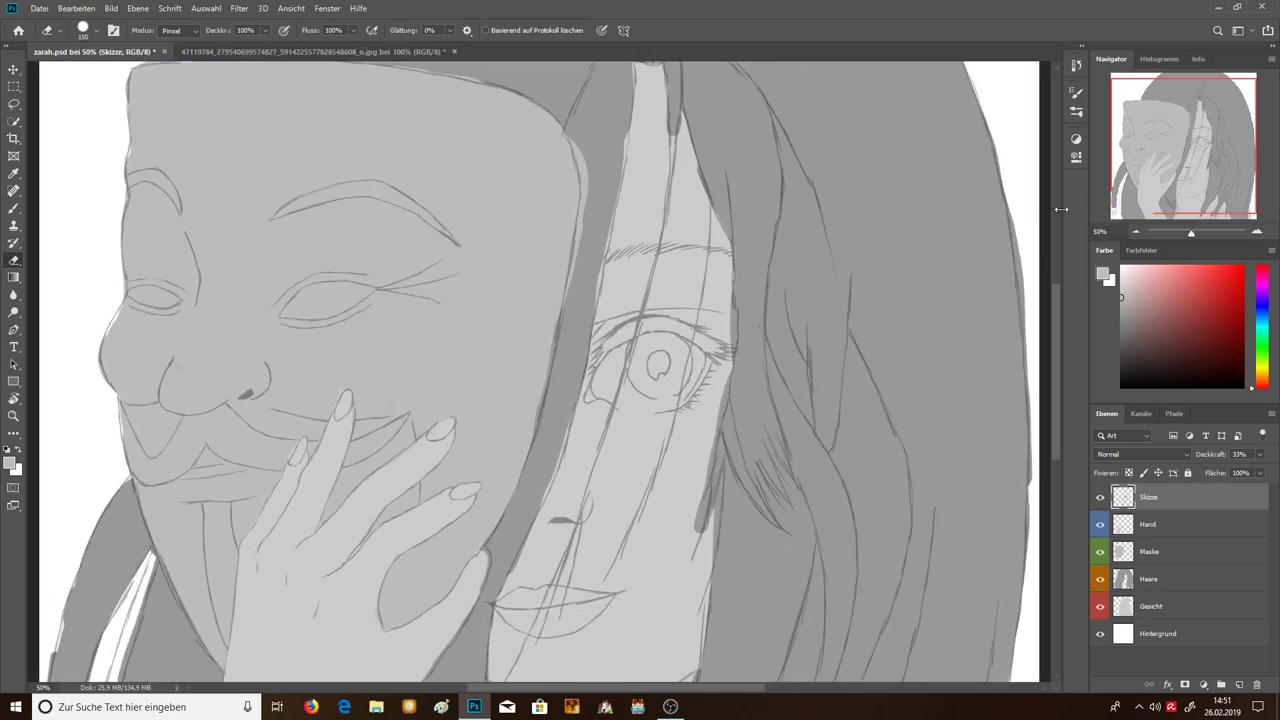
left_click(1258, 234)
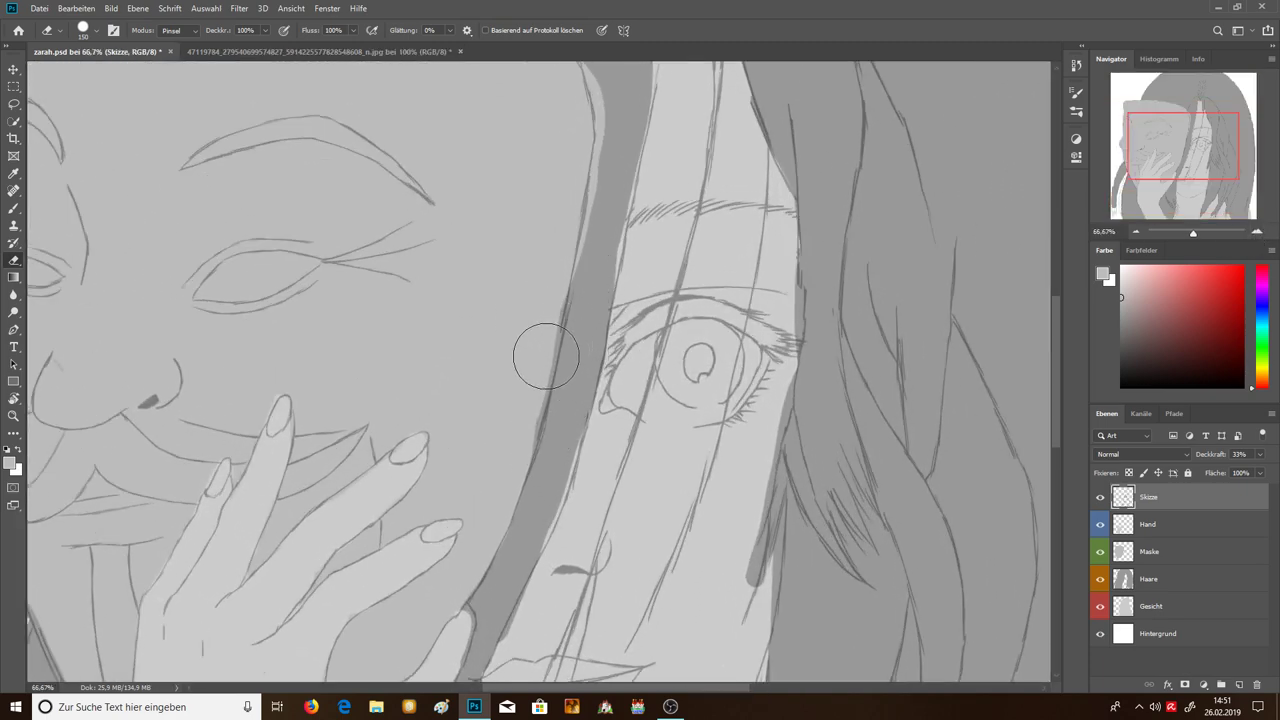
key("b")
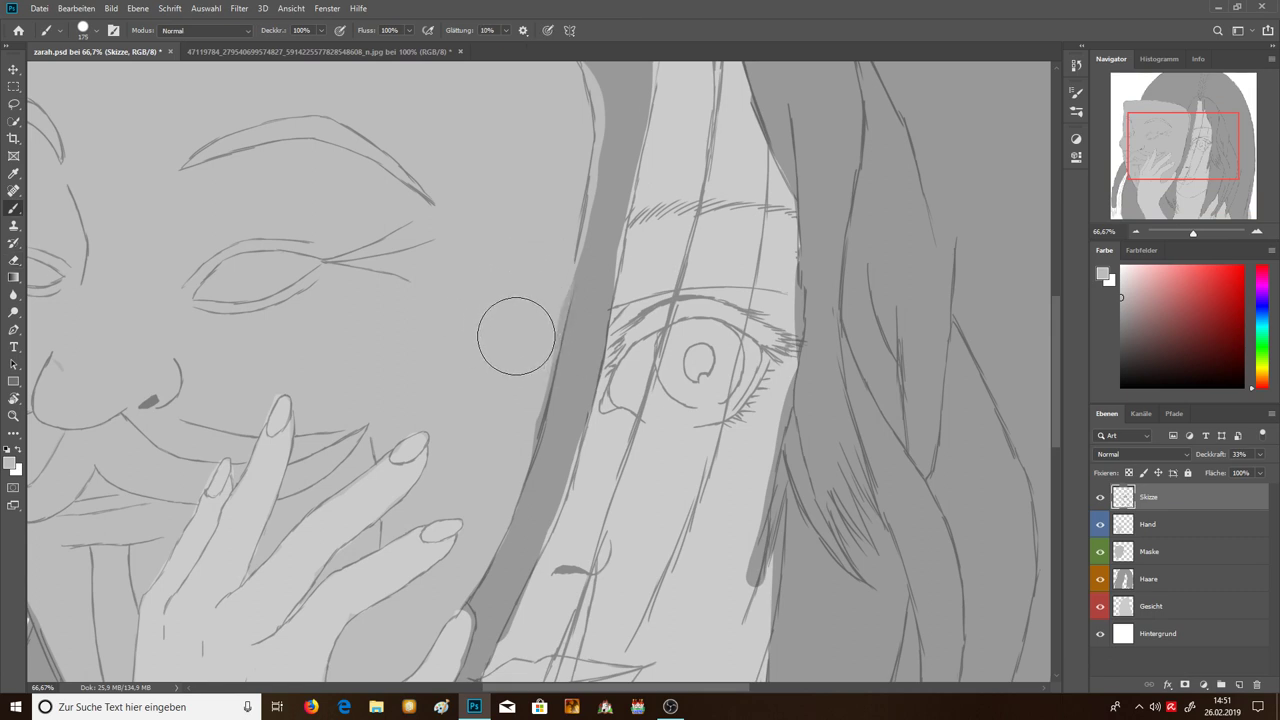
left_click(1150, 552)
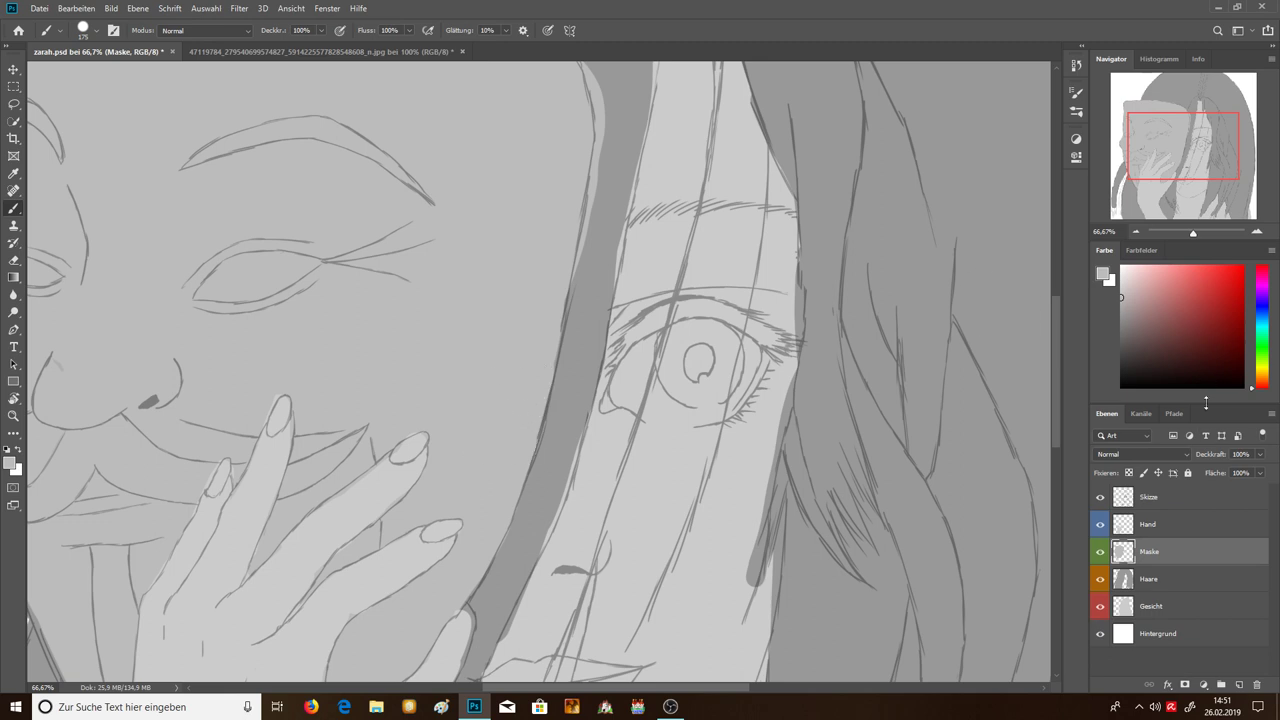
Fade the Skizze layer to 5% opacity, zoom to 100% and select the Maske layer.
left_click(1192, 502)
left_click_drag(1215, 457, 1205, 458)
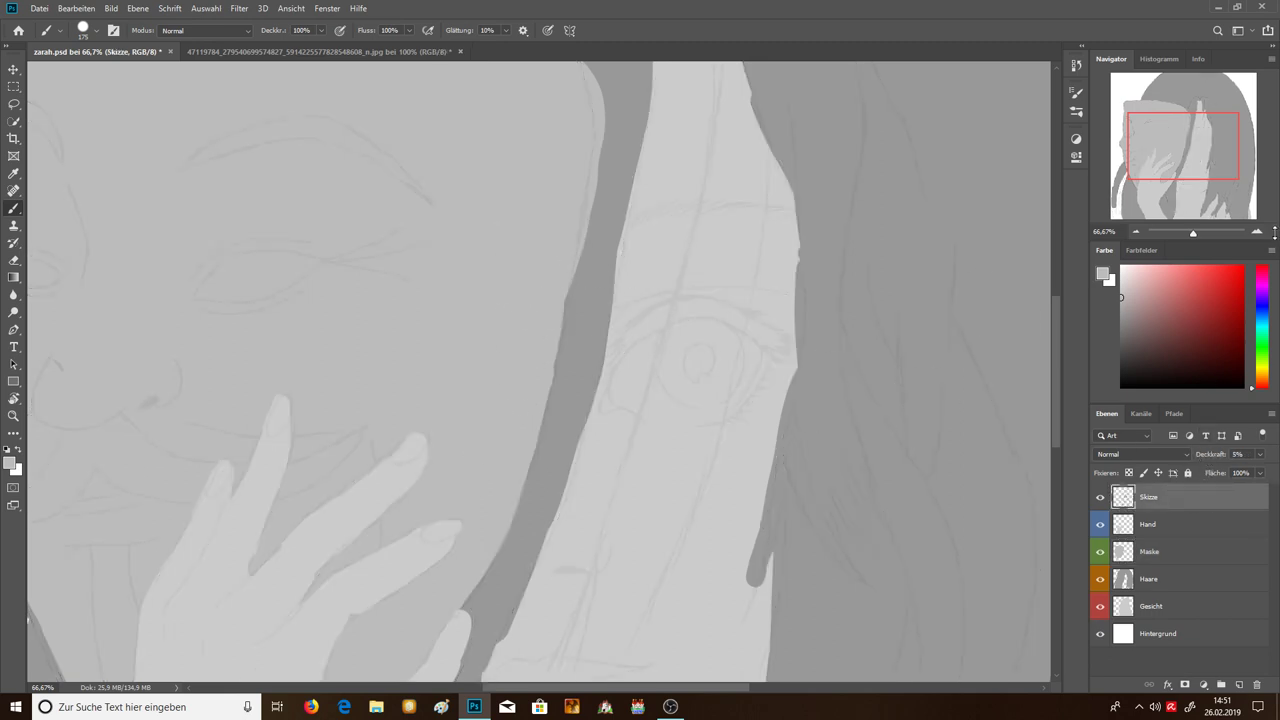
left_click(1257, 233)
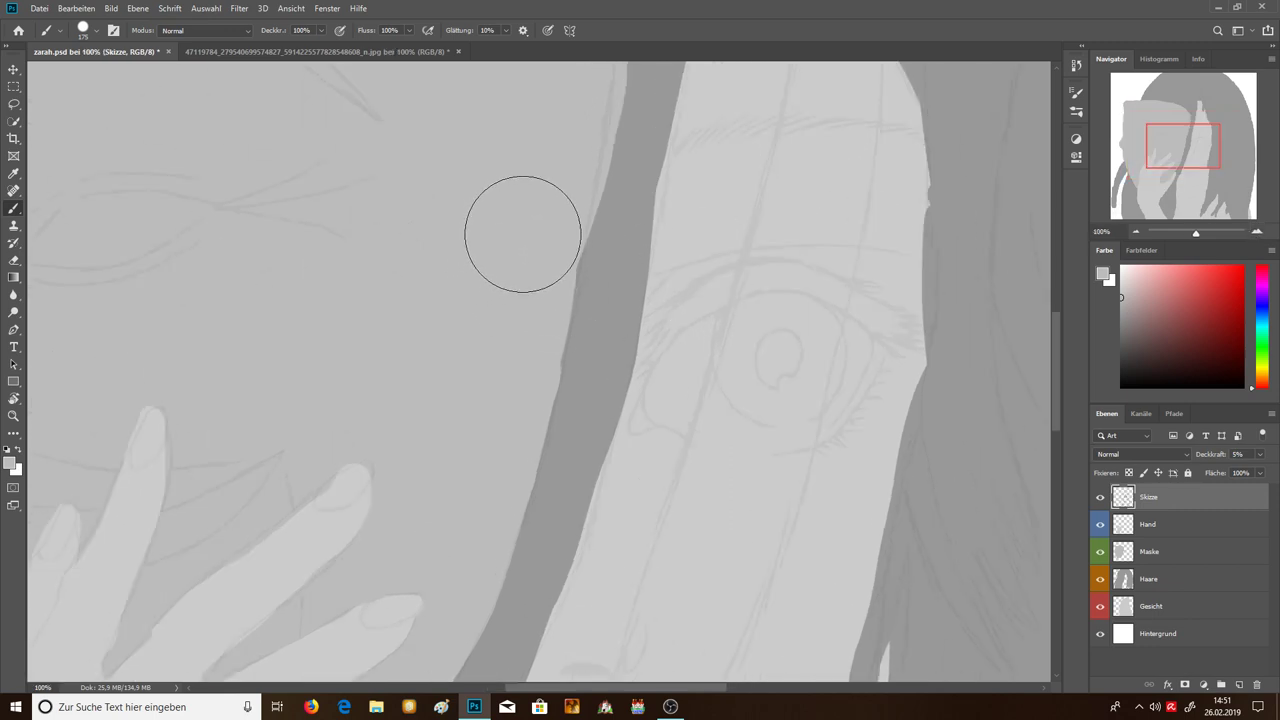
left_click(1152, 533)
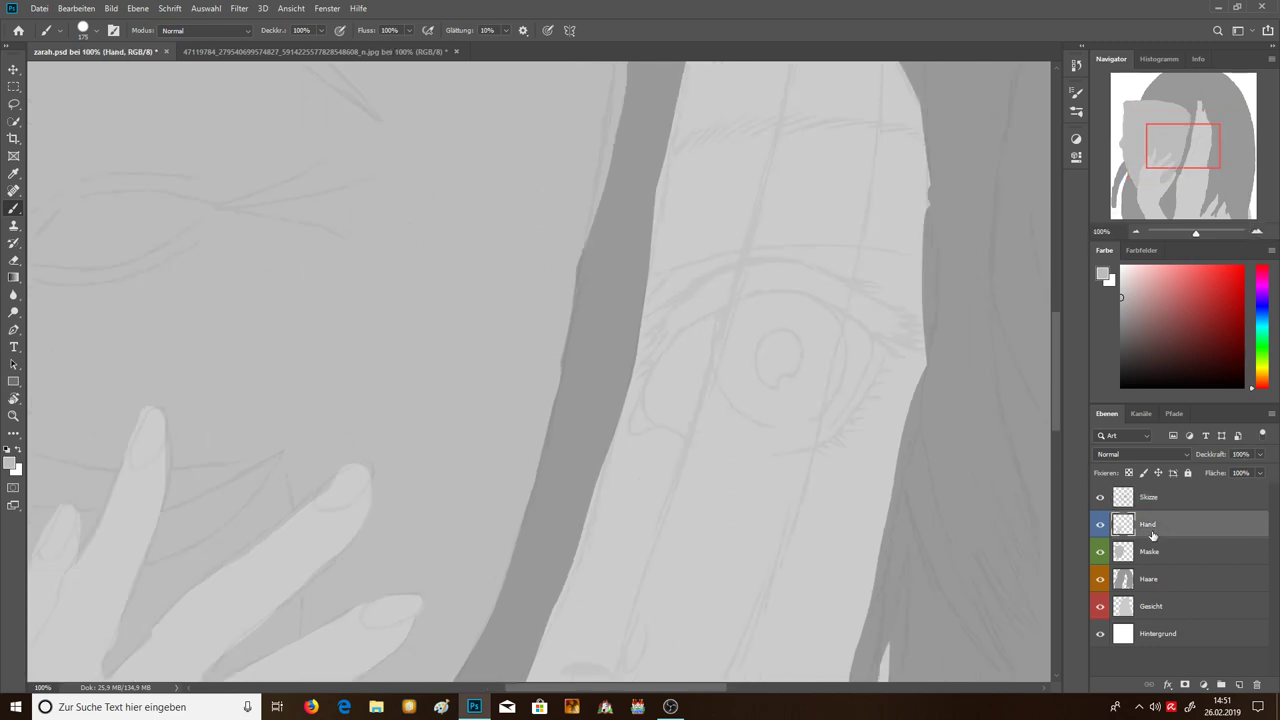
left_click(1157, 551)
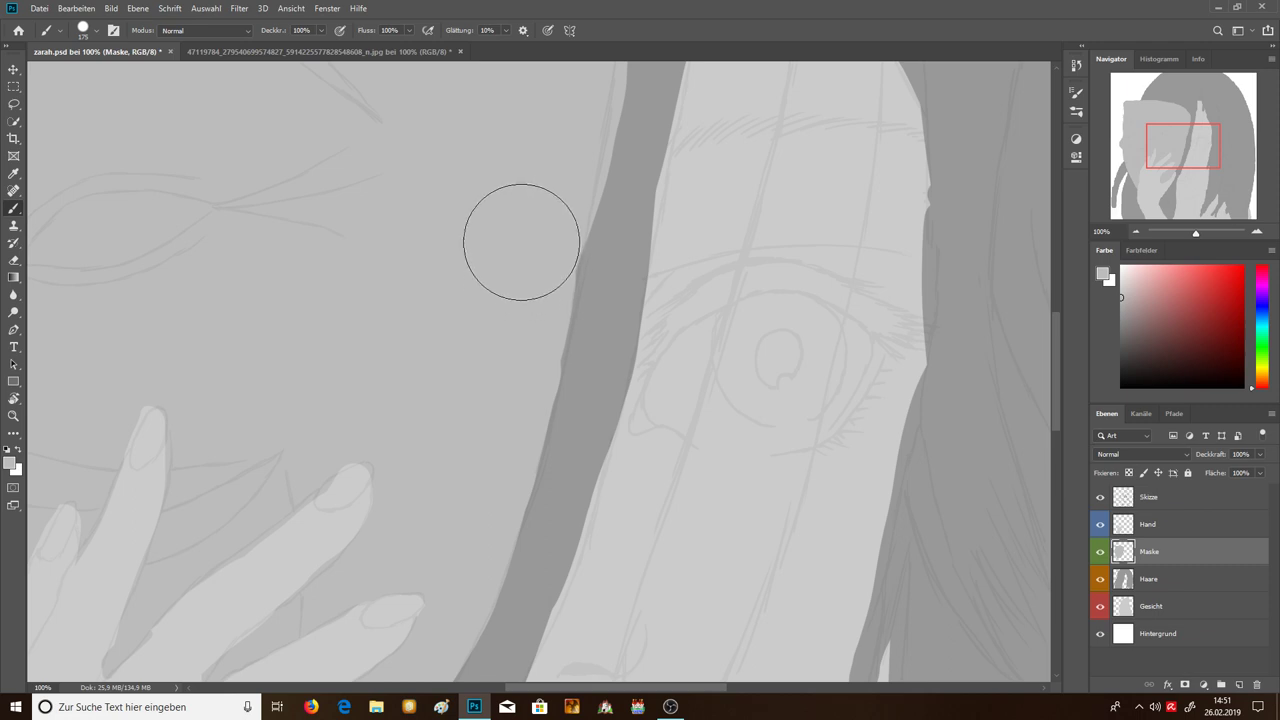
Repaint and trim the mask fill along the dark hair strand and the mask's top edge.
mouse_move(522, 246)
left_mouse_down()
mouse_move(527, 211)
mouse_move(434, 329)
left_mouse_up()
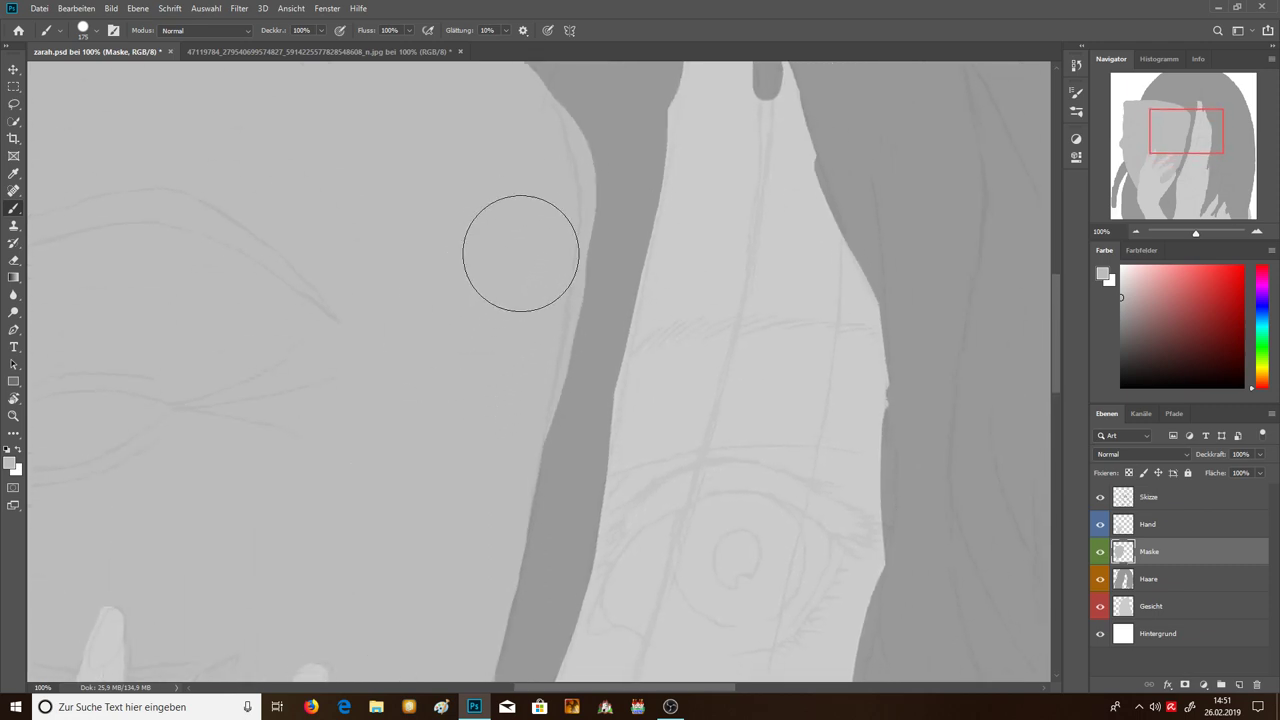
key("e")
mouse_move(597, 208)
left_mouse_down()
mouse_move(614, 91)
mouse_move(631, 246)
mouse_move(603, 437)
mouse_move(614, 365)
left_mouse_up()
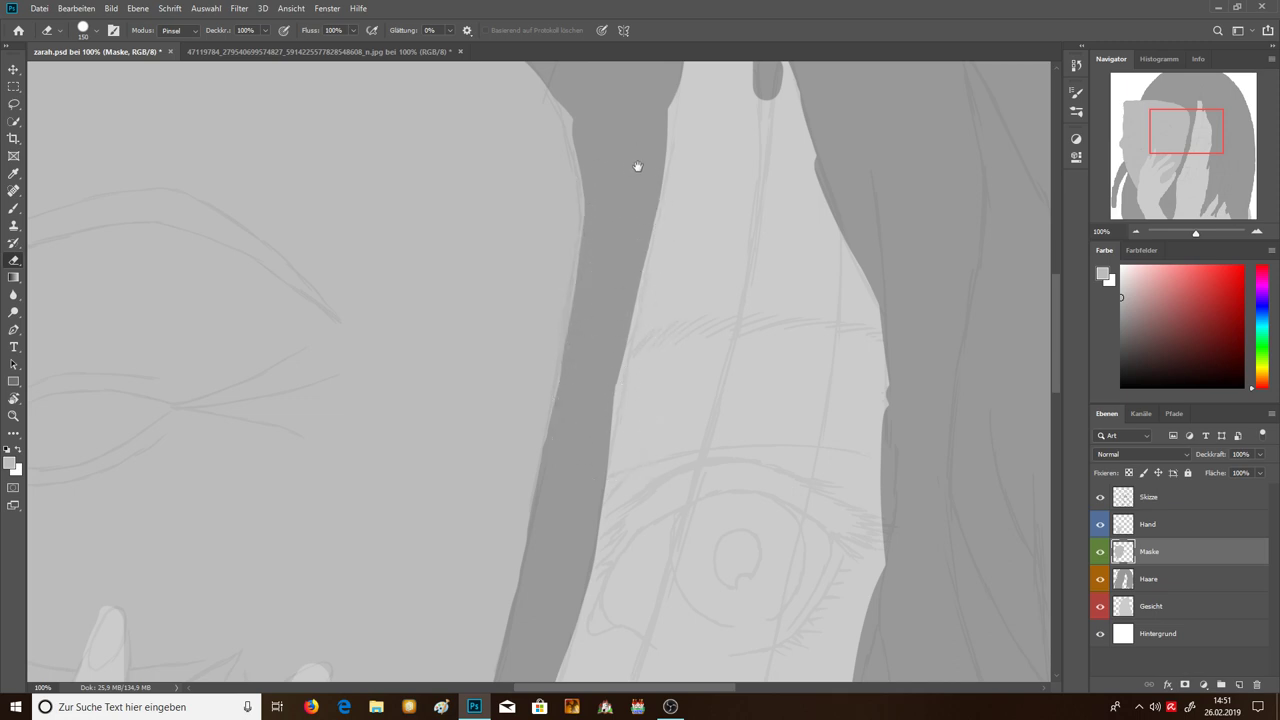
left_click_drag(587, 73, 588, 310)
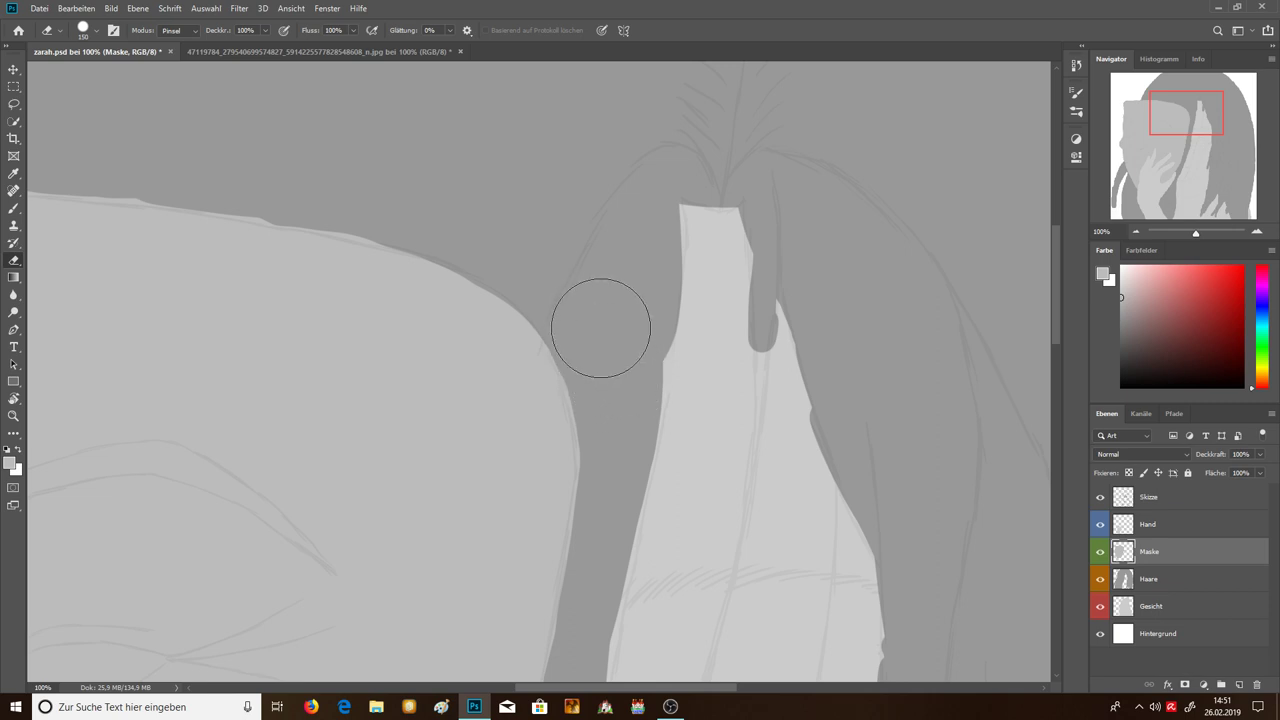
left_click_drag(350, 160, 709, 209)
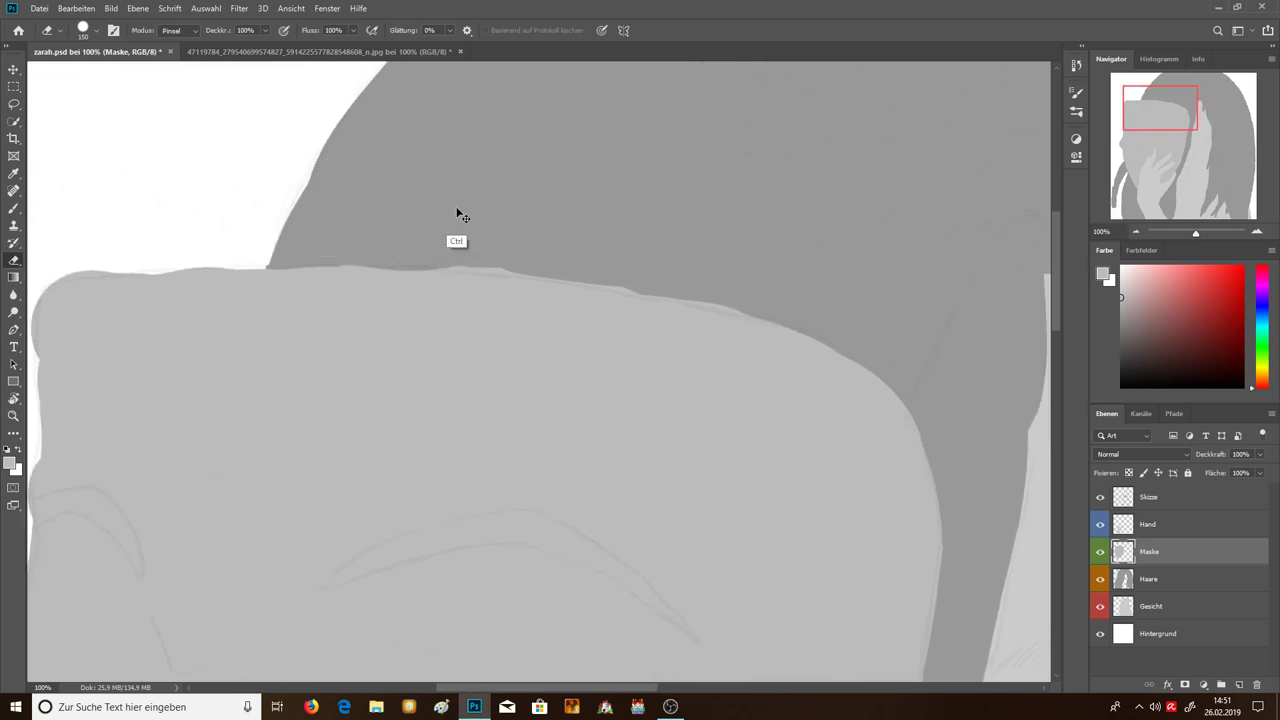
left_click_drag(389, 211, 413, 214)
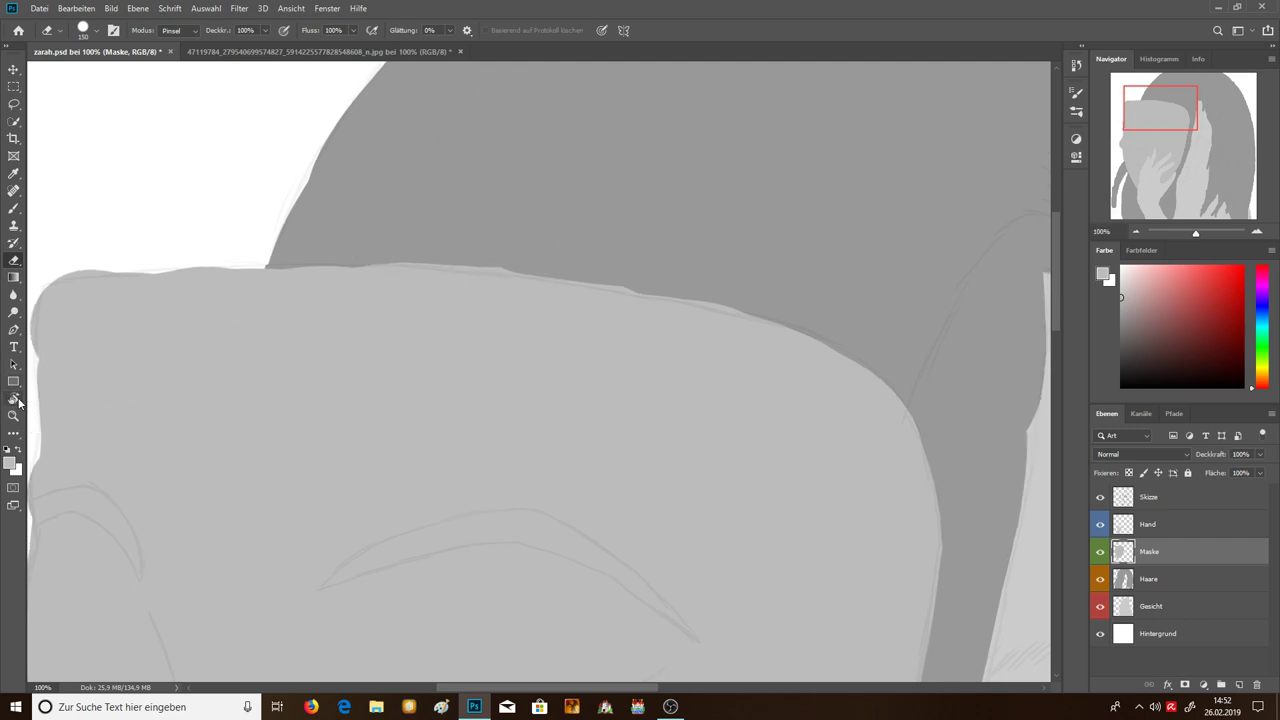
left_click(14, 400)
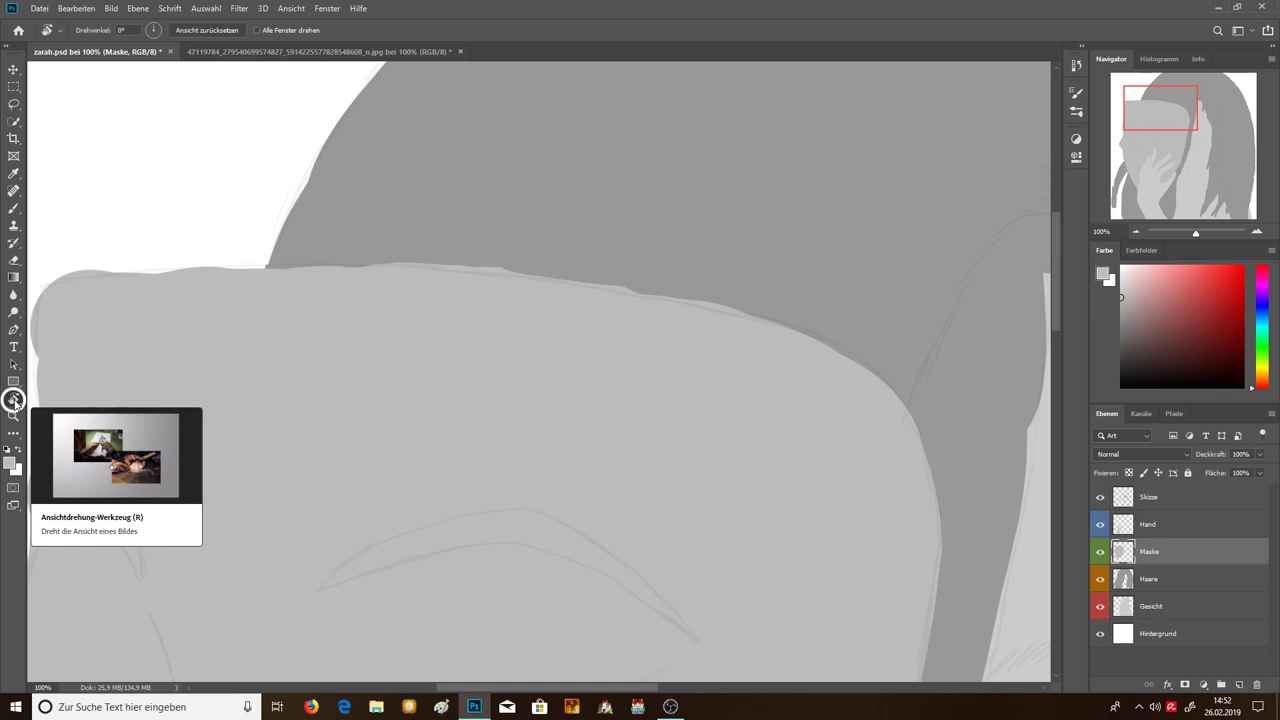
right_click(15, 401)
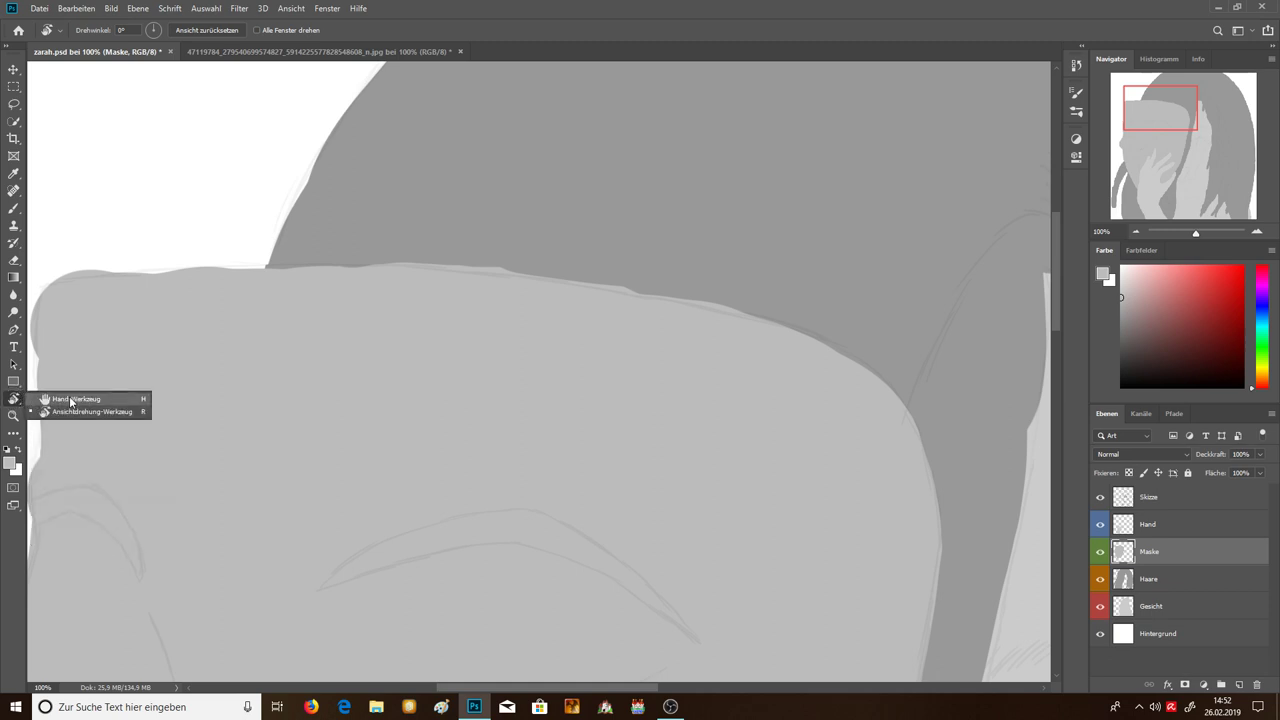
left_click(71, 400)
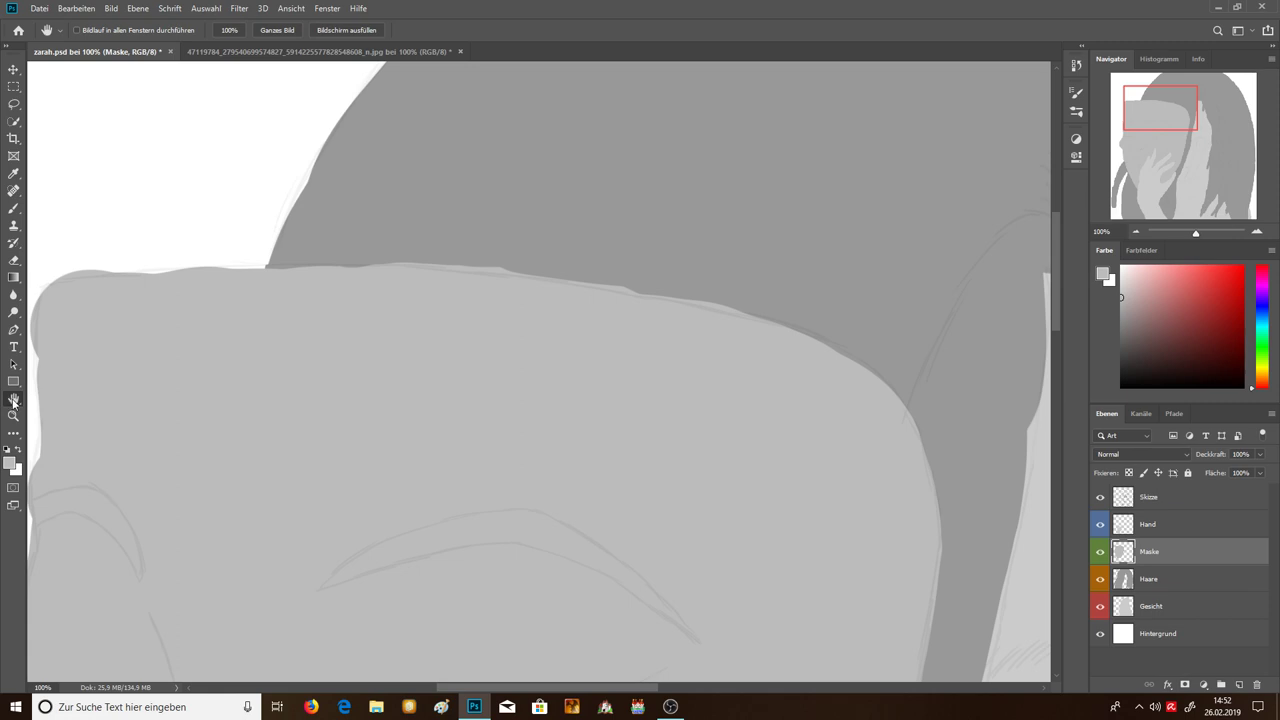
right_click(18, 401)
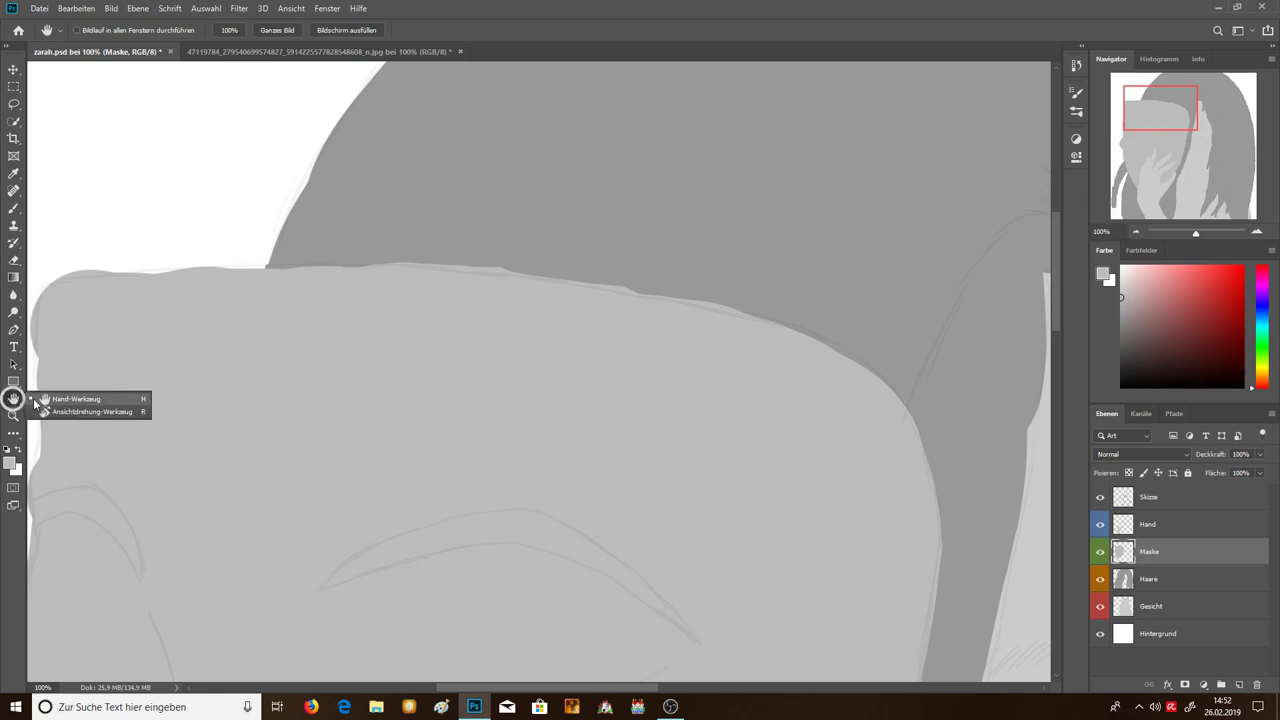
left_click(92, 413)
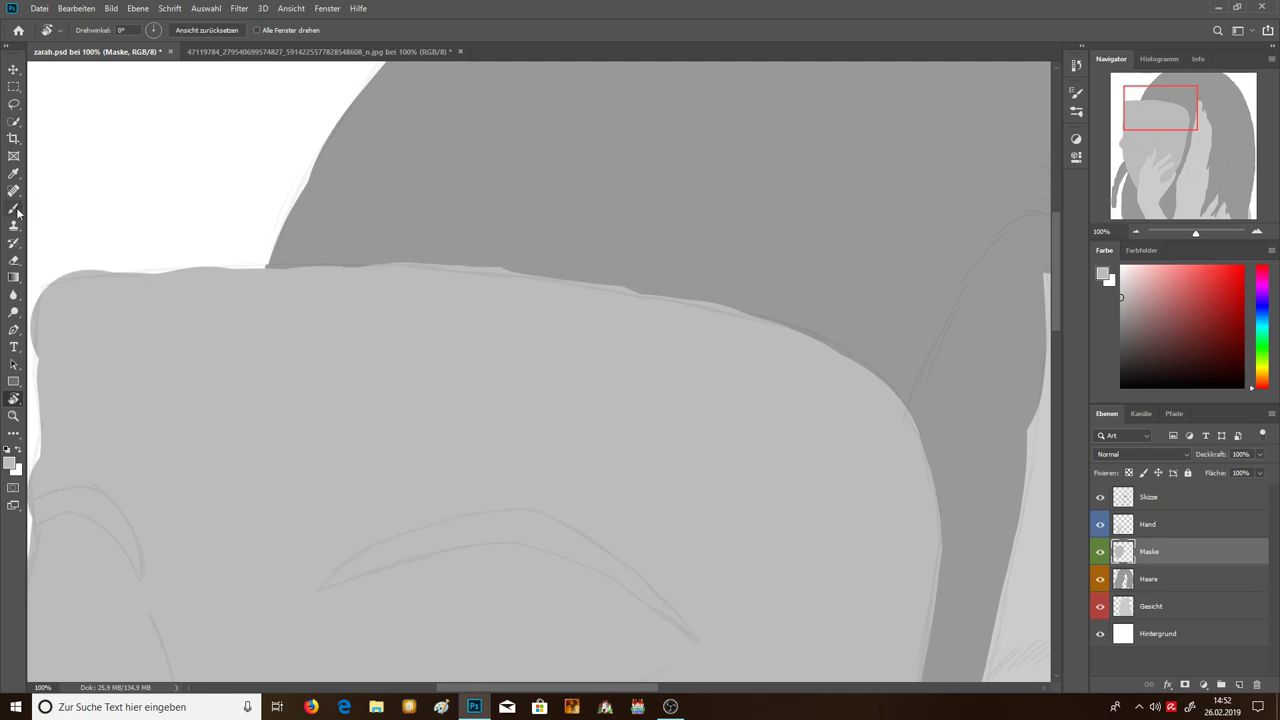
Rotate the view and smooth the mask fill's edges against the hair and along the bottom.
key("b")
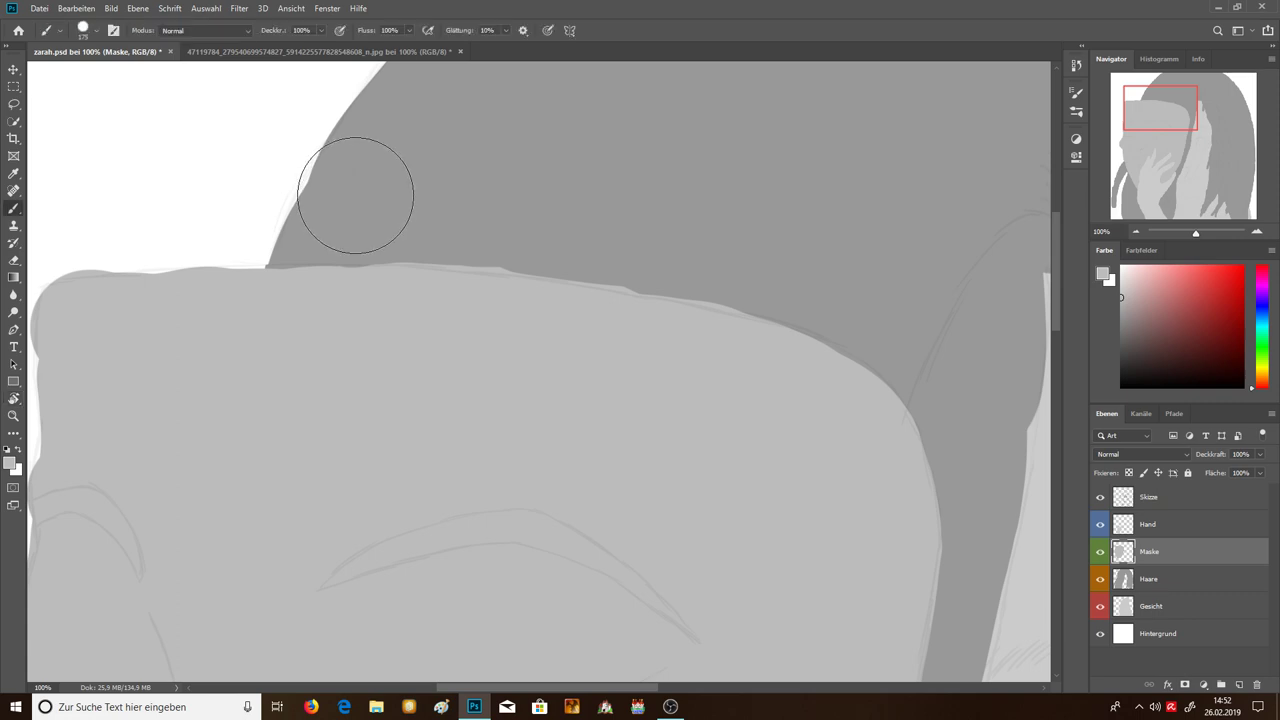
key("r")
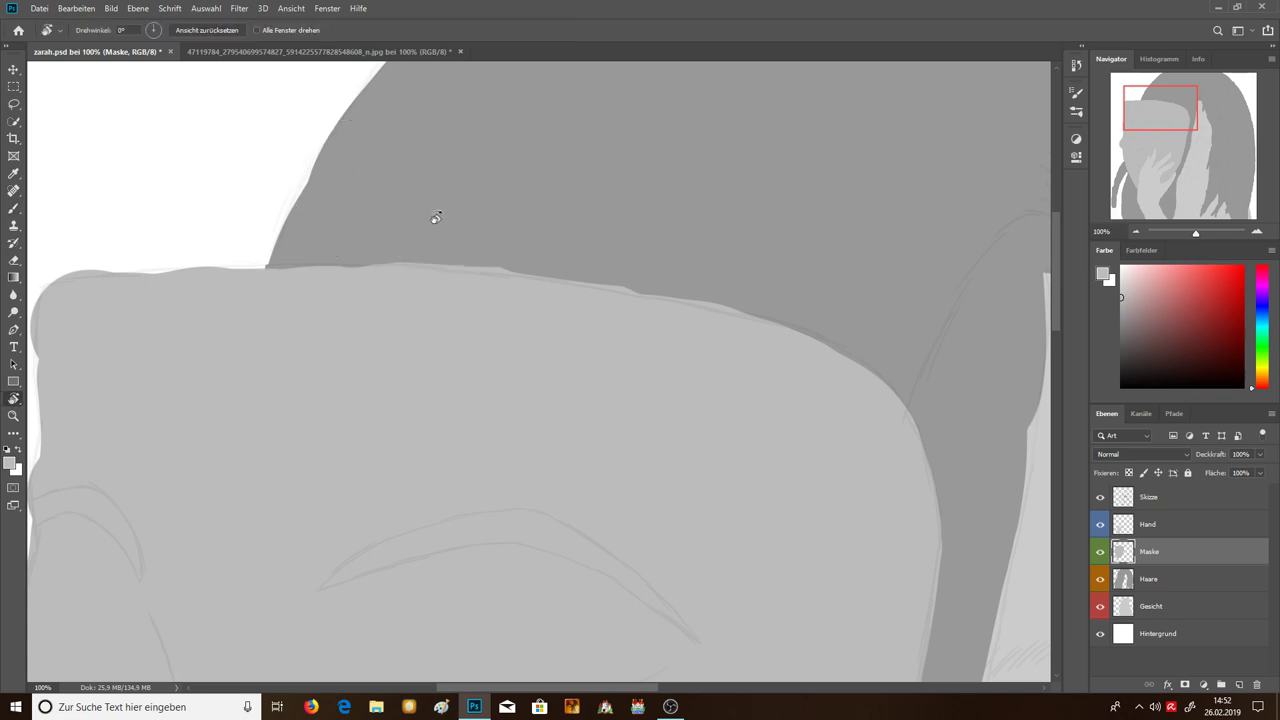
left_click_drag(434, 214, 451, 479)
key("b")
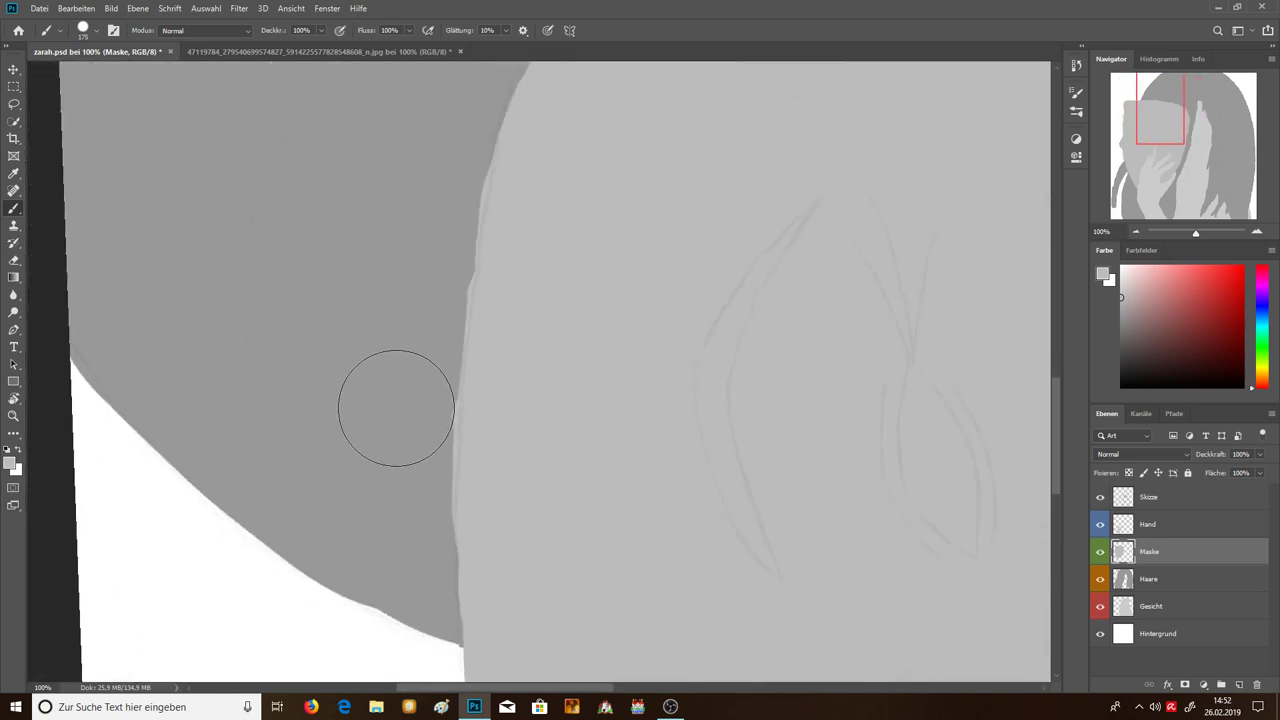
key("e")
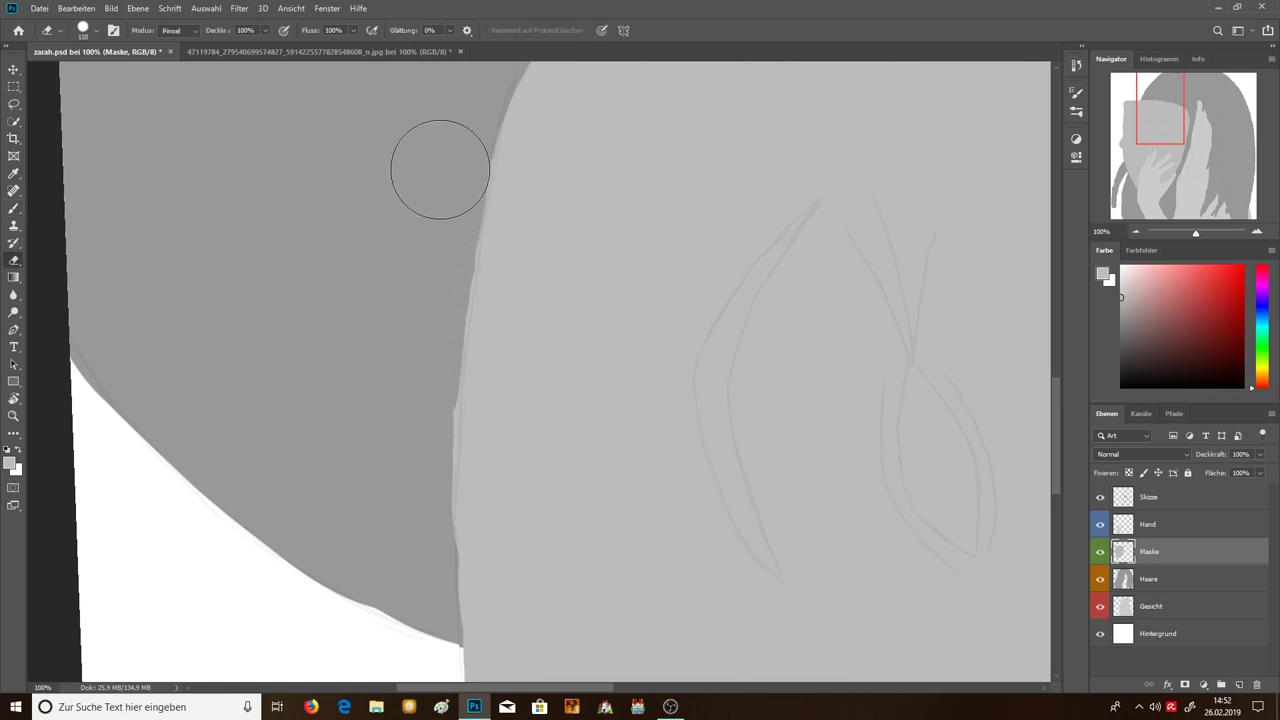
left_click_drag(409, 349, 394, 511)
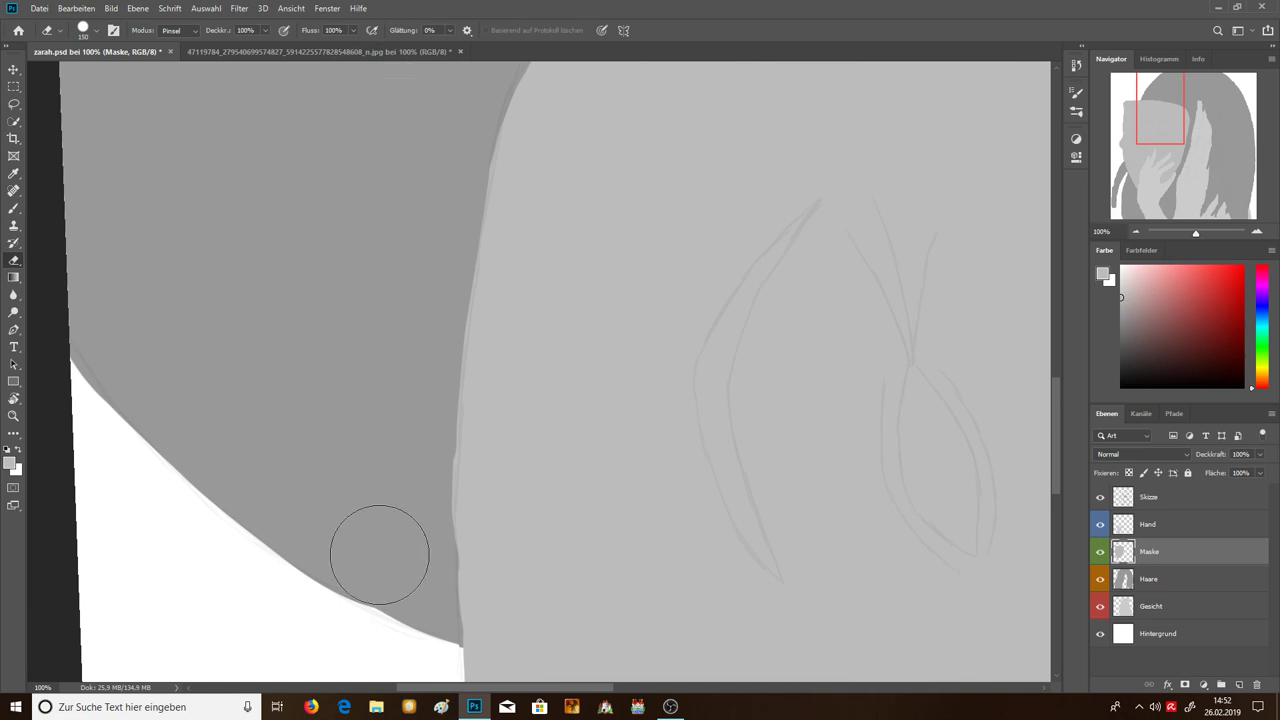
left_click_drag(380, 557, 417, 411)
Rotate the canvas view to about -128° to reach the mask's top edge.
key("Escape")
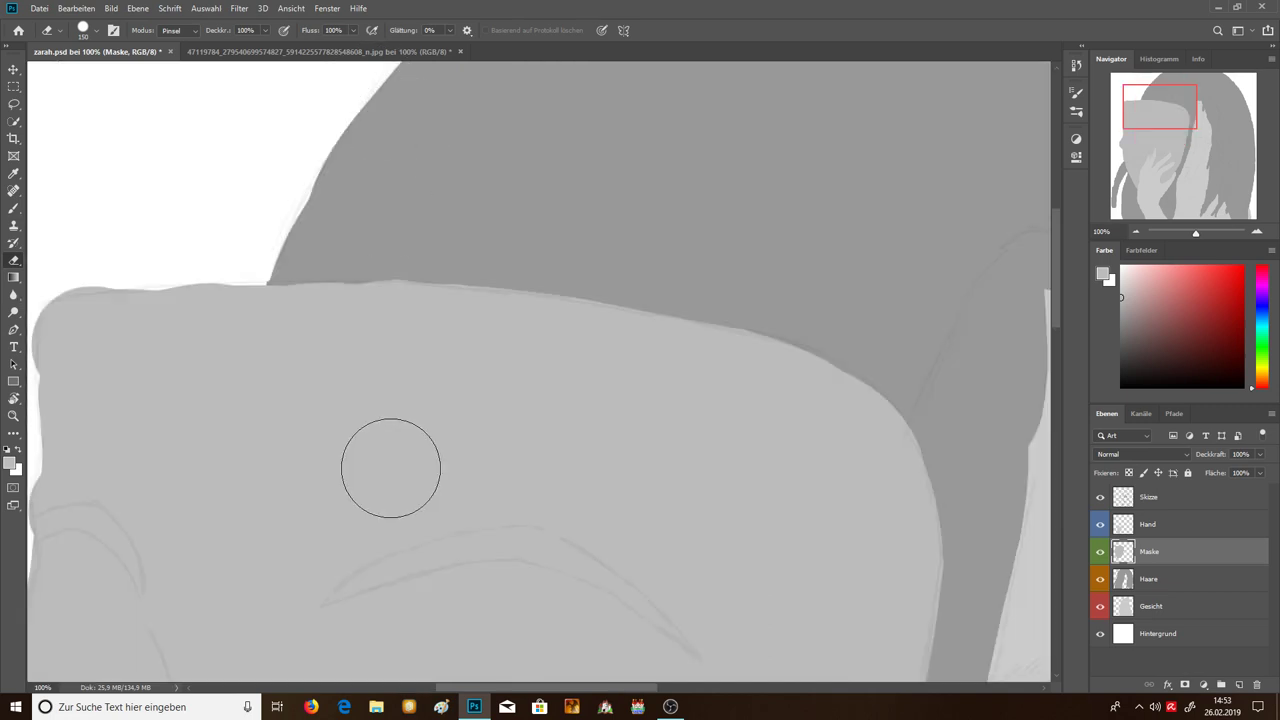
key("b")
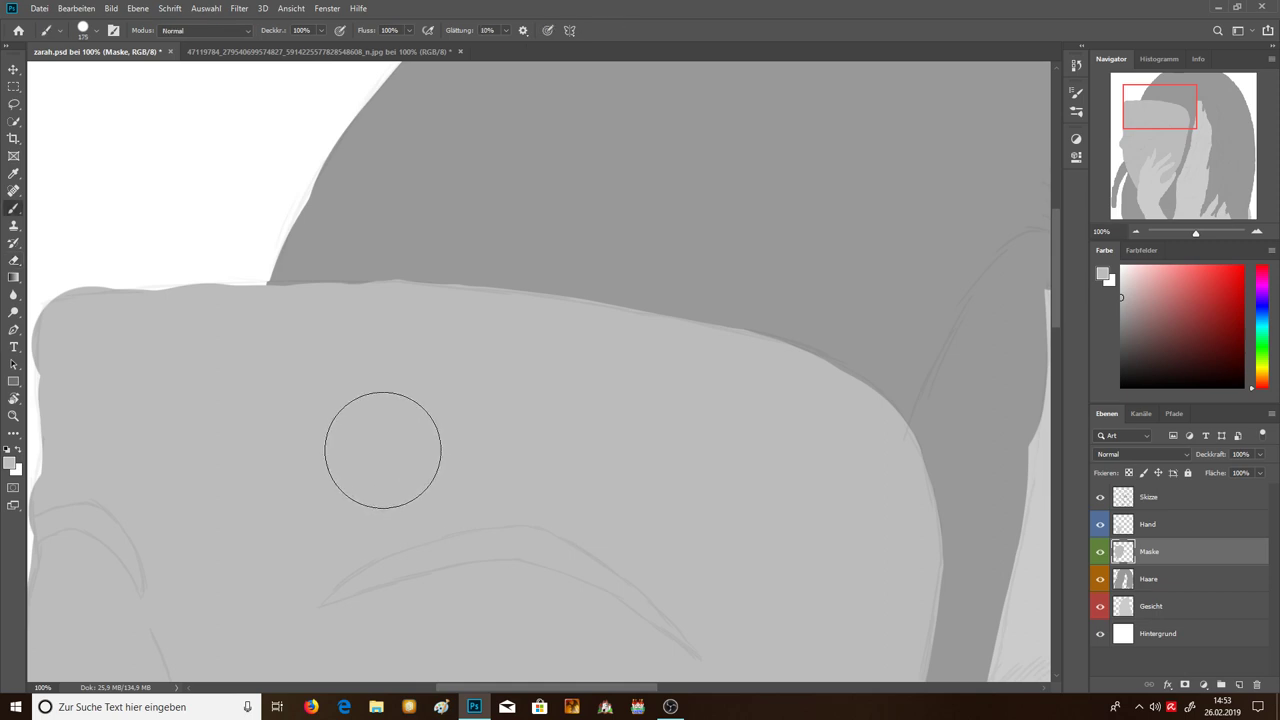
left_click_drag(246, 391, 360, 591)
key("r")
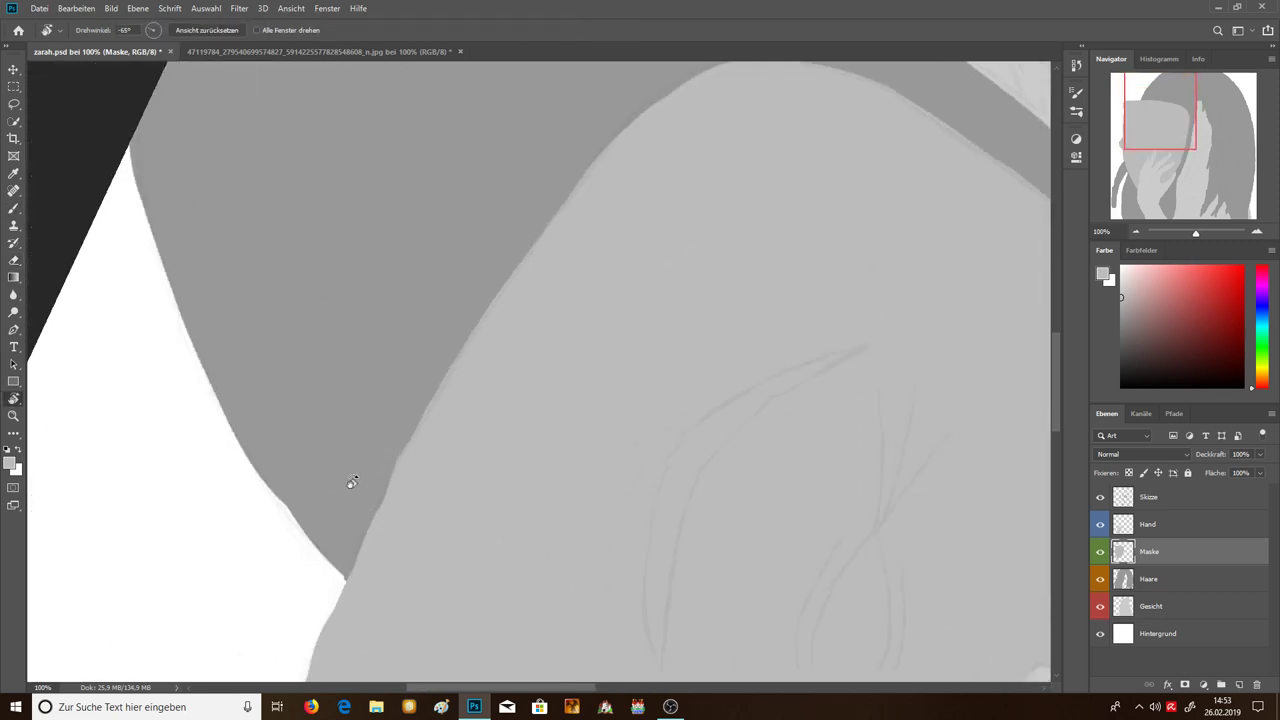
left_click_drag(352, 483, 479, 413)
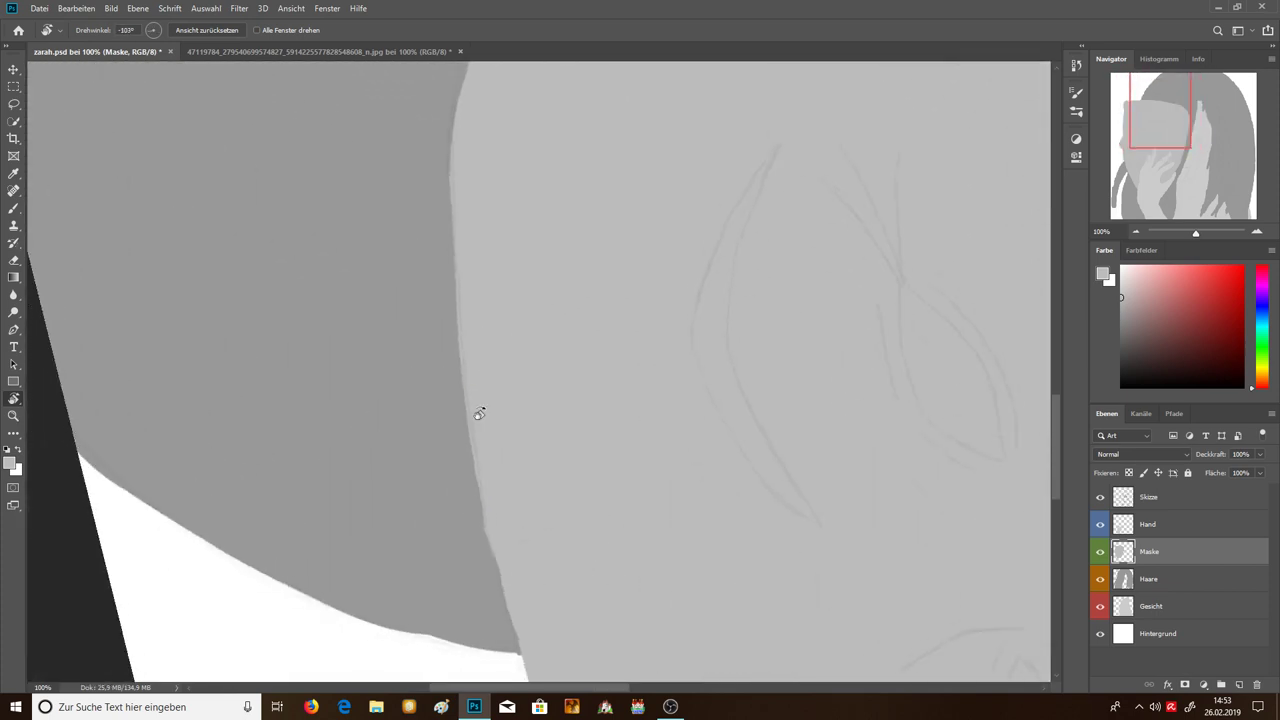
key("Escape")
left_click_drag(317, 451, 513, 234)
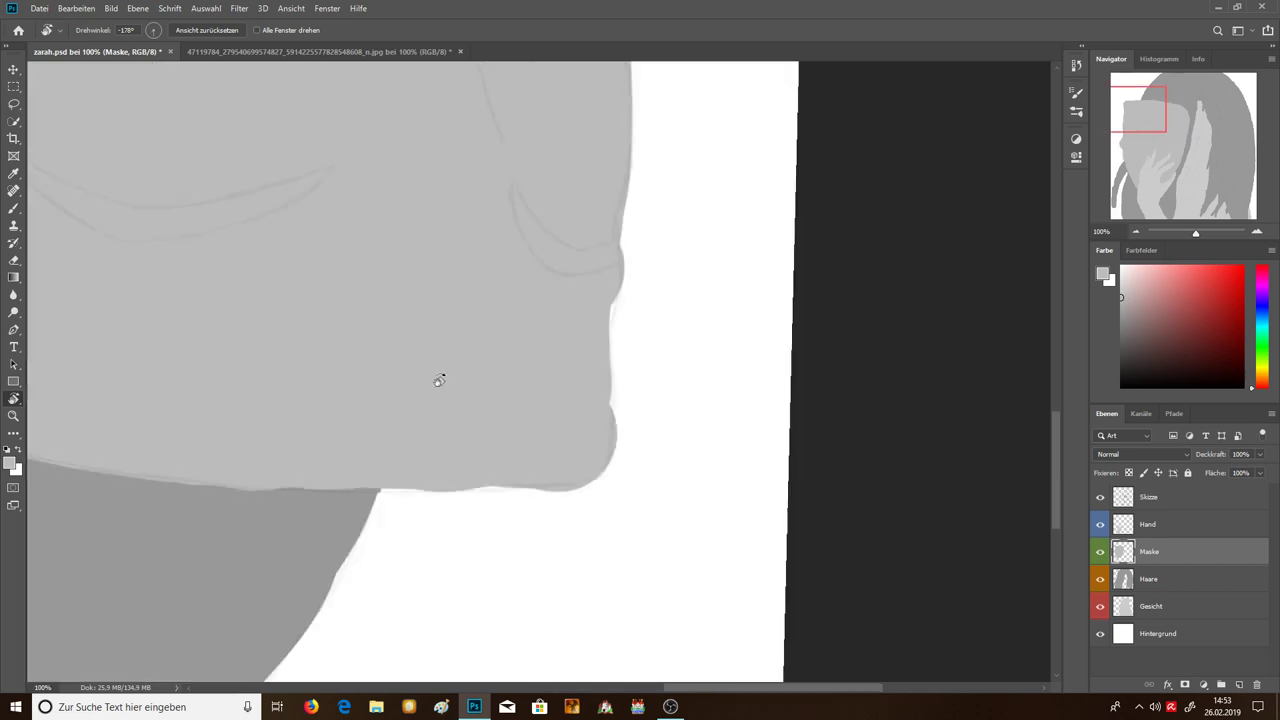
mouse_move(437, 377)
left_mouse_down()
mouse_move(289, 222)
mouse_move(453, 293)
left_mouse_up()
Erase at the mask fill's top-left corner, then undo to keep it rounded.
key("b")
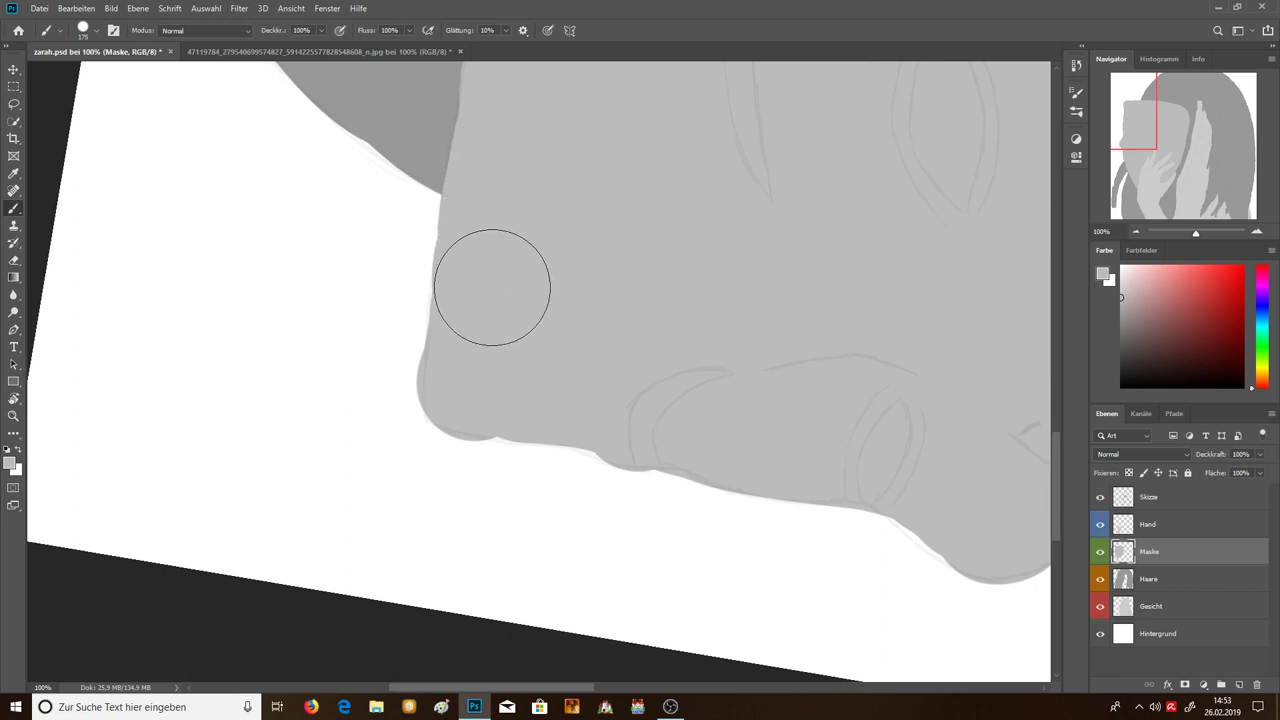
key("Escape")
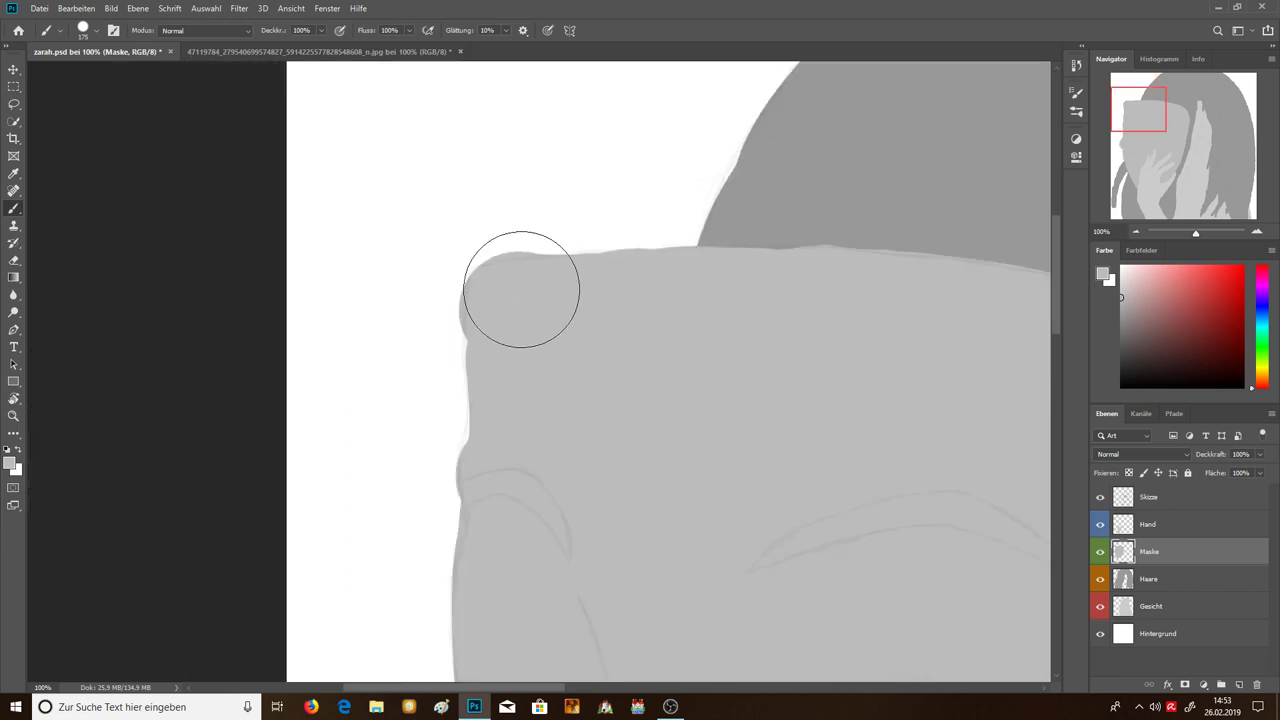
key("e")
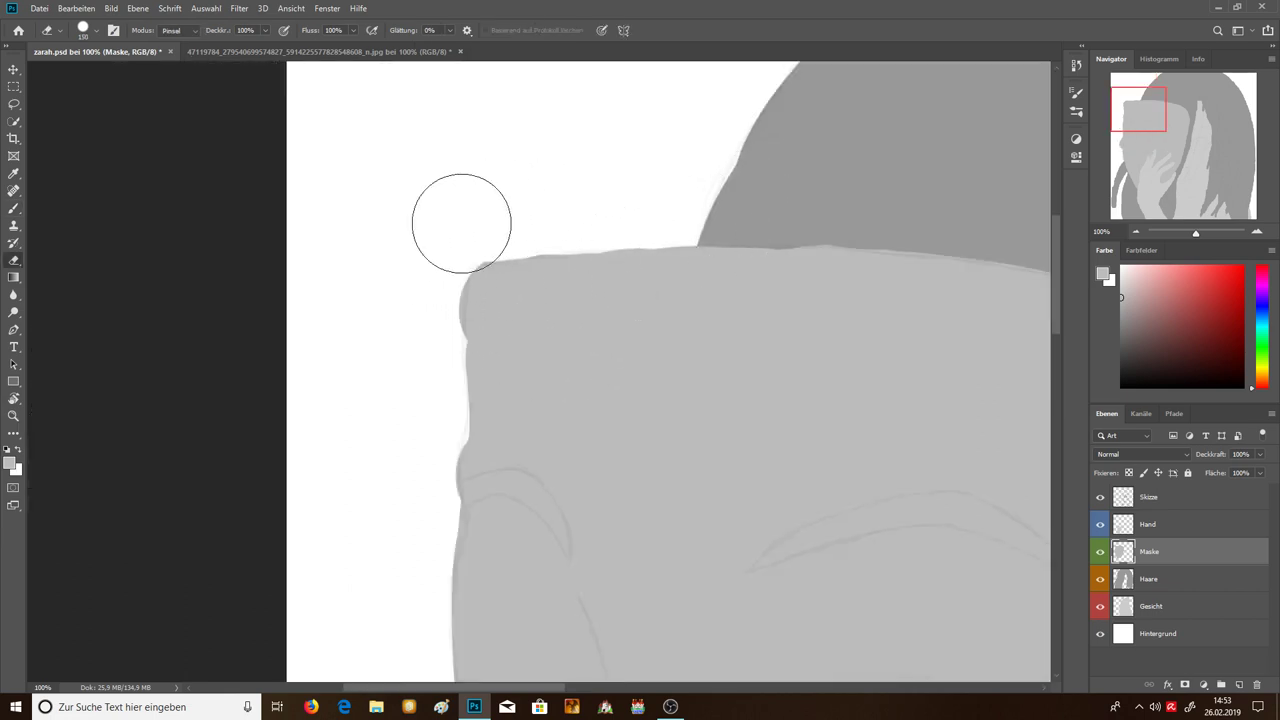
left_click_drag(440, 255, 423, 366)
key("ctrl+z")
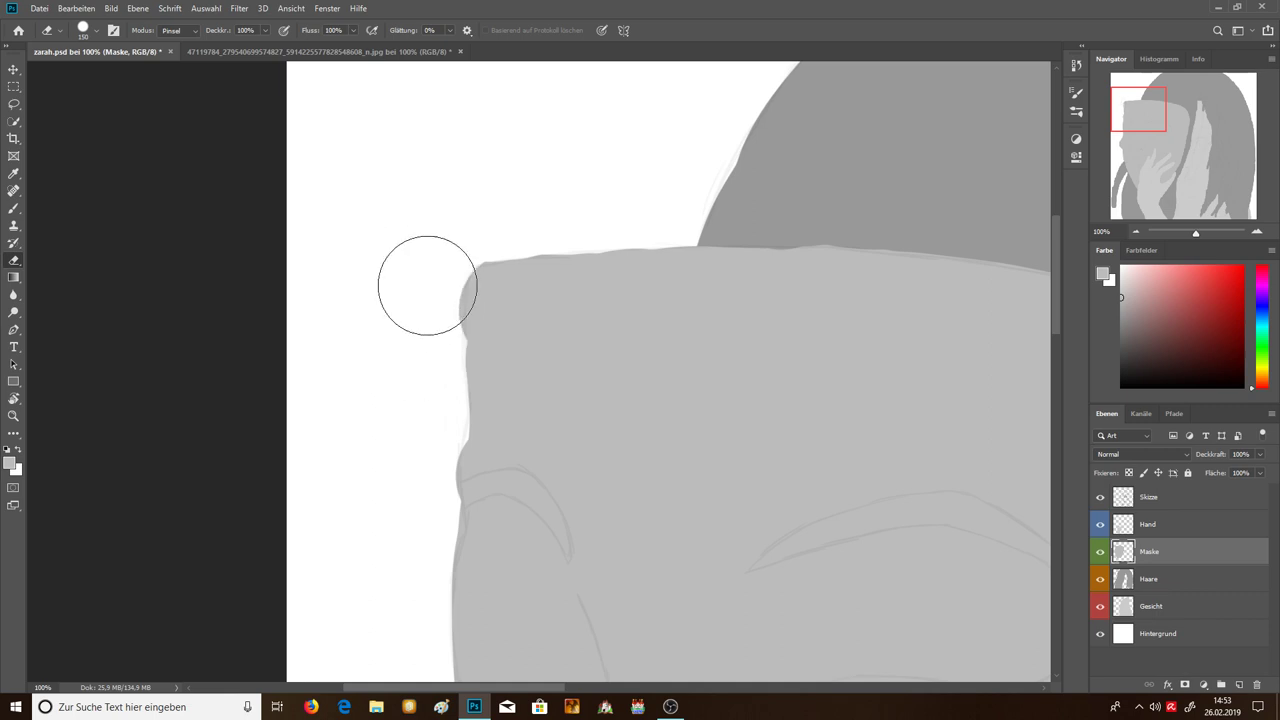
Set the Skizze line-art layer to 100% Deckkraft, then select the Haare layer for Bild > Korrekturen.
left_click(1136, 232)
left_click(1136, 232)
left_click(1136, 232)
left_click(1136, 232)
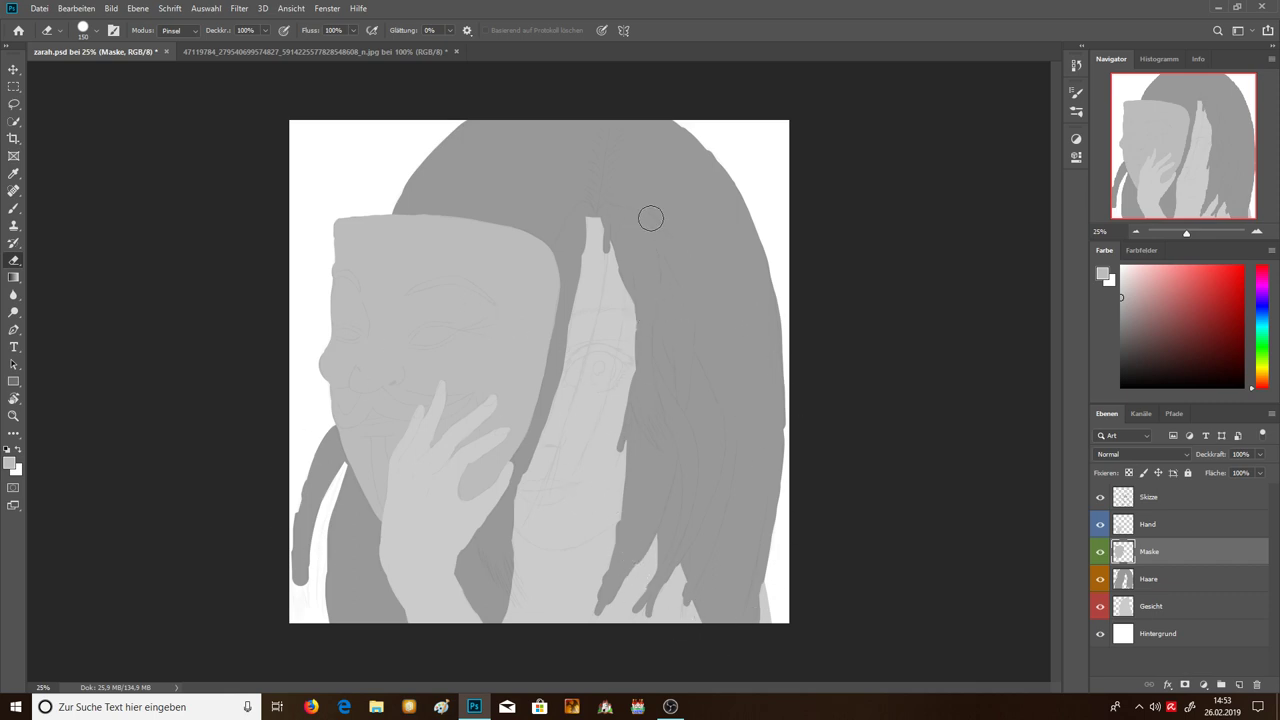
left_click(1100, 497)
left_click(1176, 490)
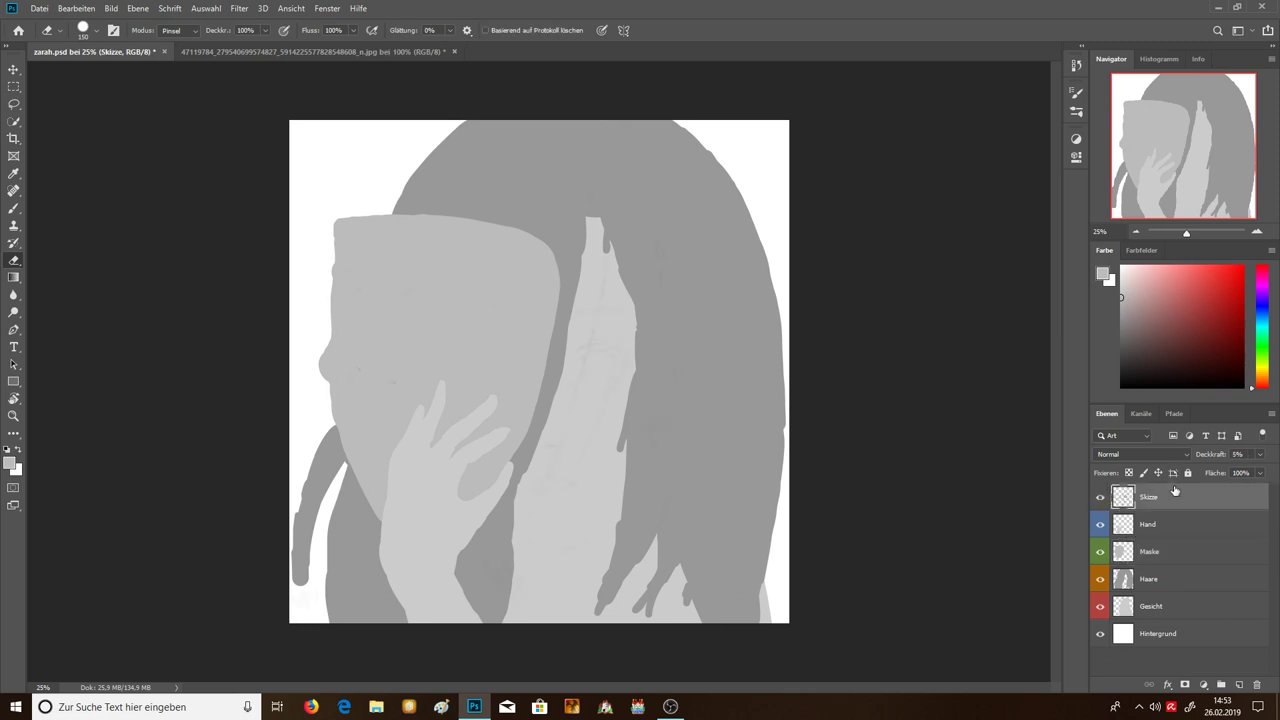
type("100")
key("Return")
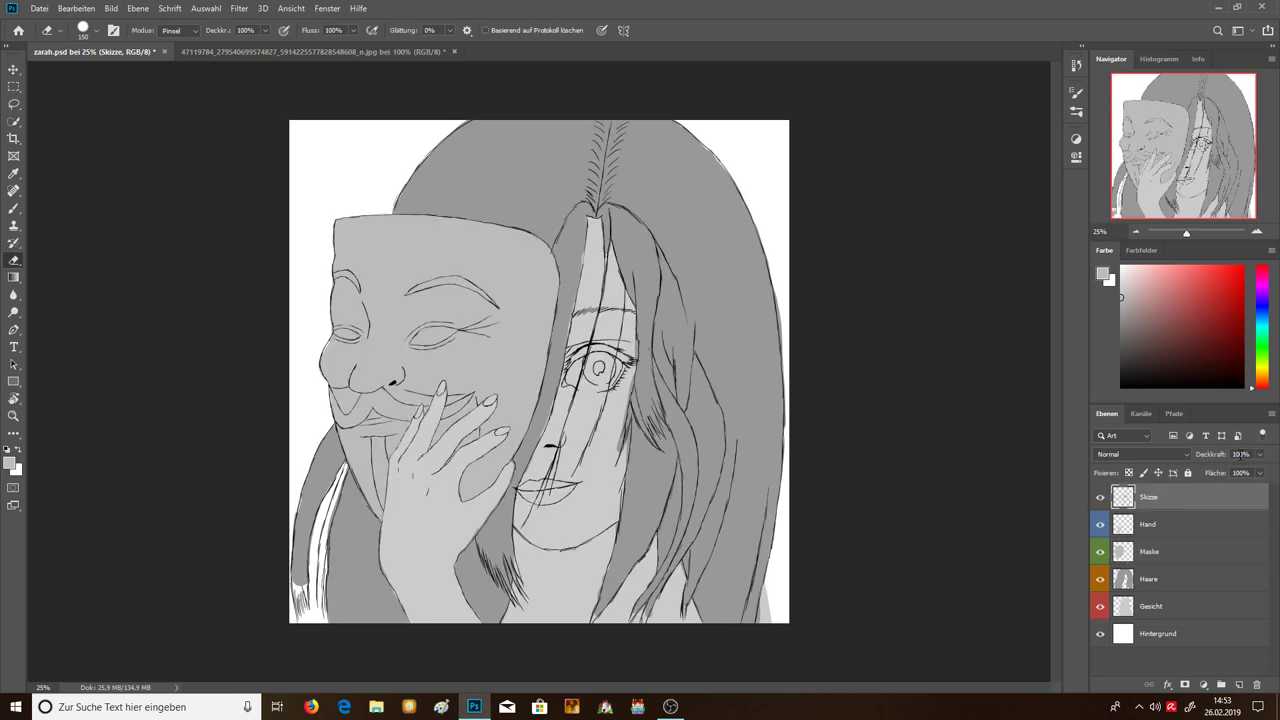
left_click(1157, 581)
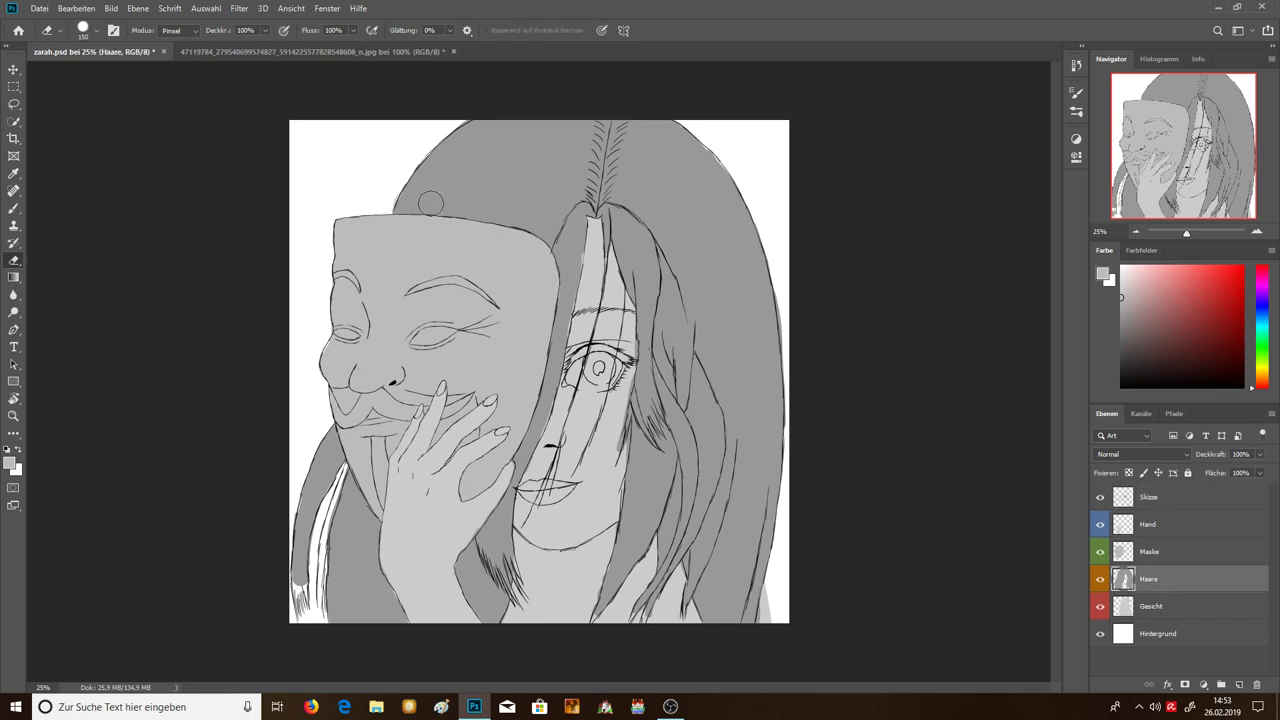
left_click(111, 8)
mouse_move(134, 43)
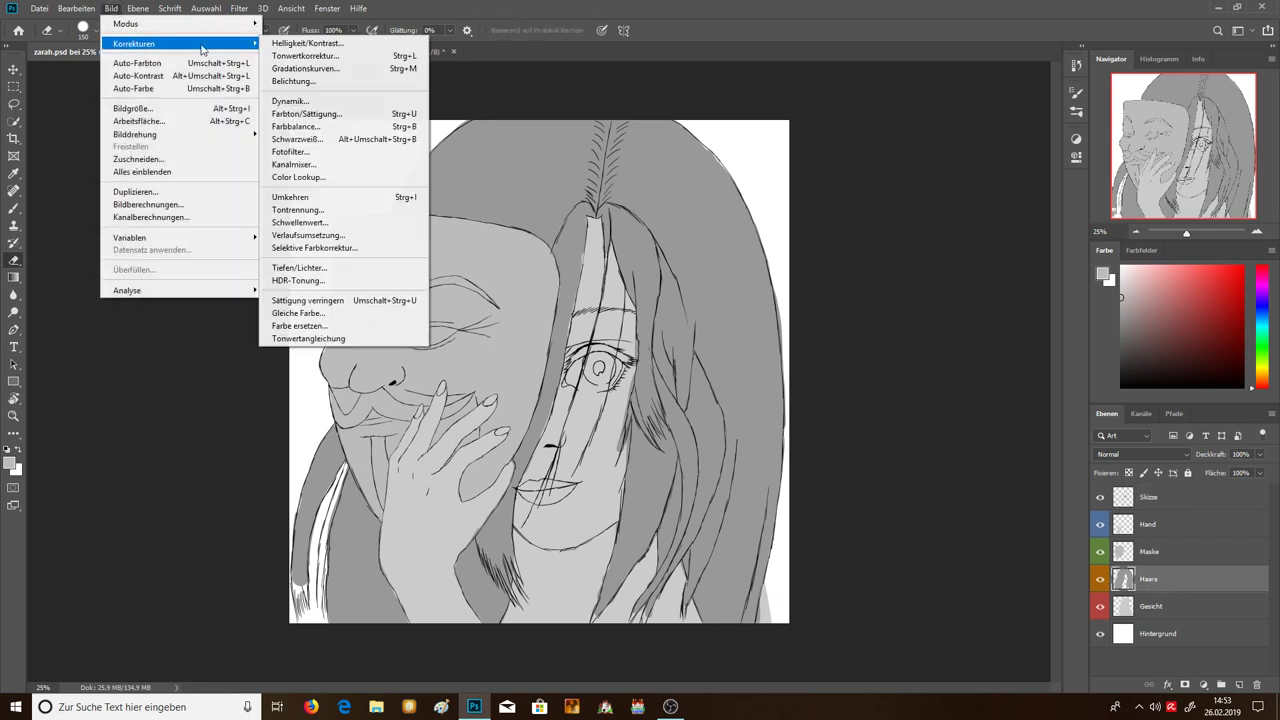
left_click(276, 45)
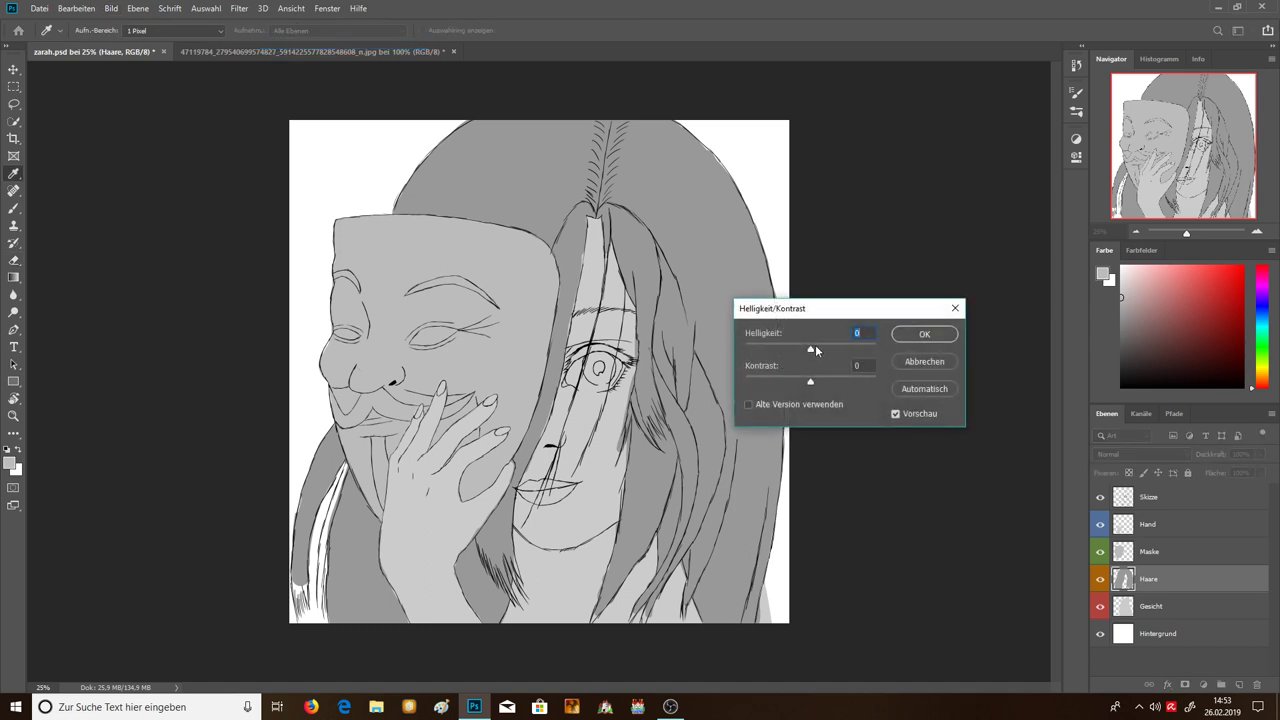
left_click_drag(812, 348, 721, 361)
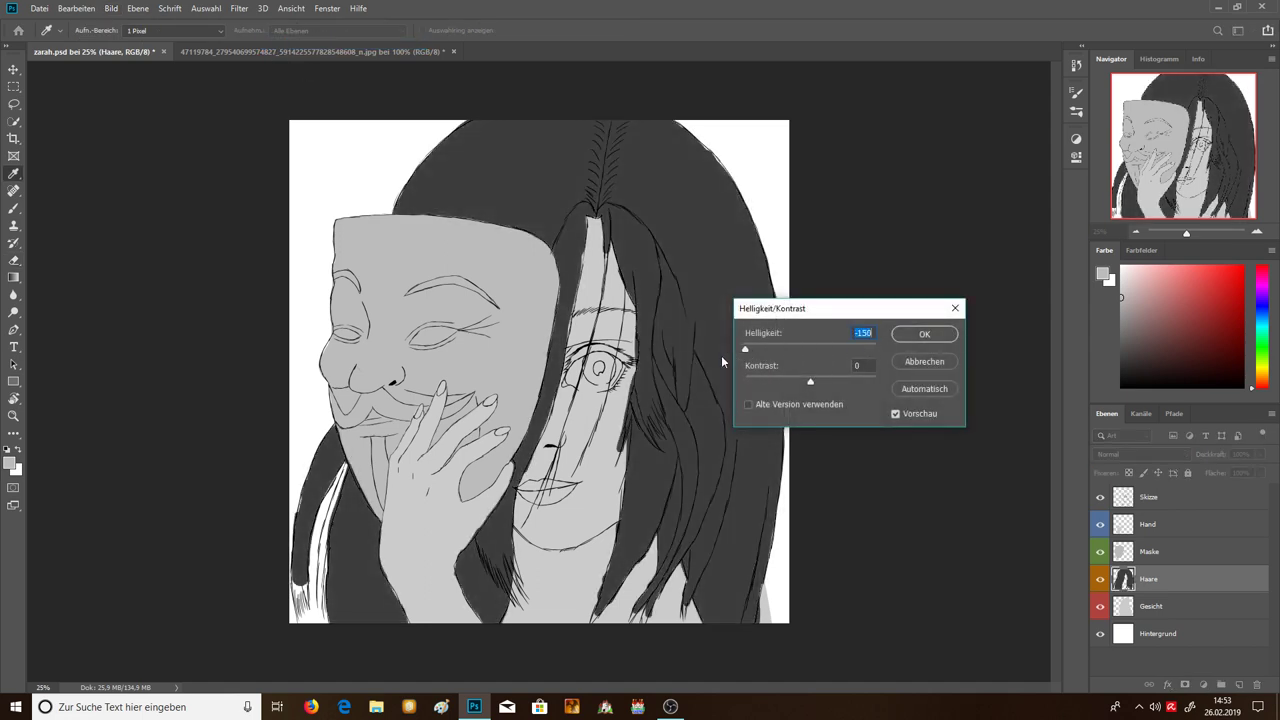
mouse_move(720, 355)
left_mouse_down()
mouse_move(874, 348)
mouse_move(810, 358)
left_mouse_up()
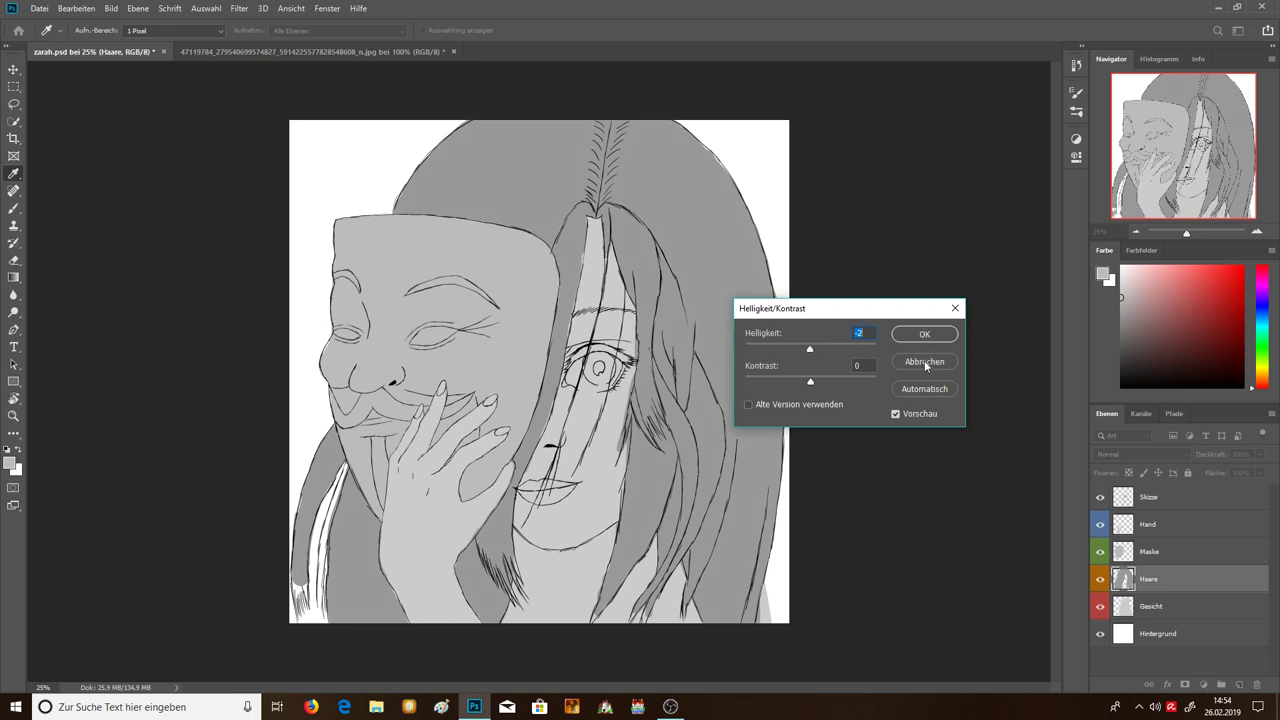
left_click(926, 366)
key("e")
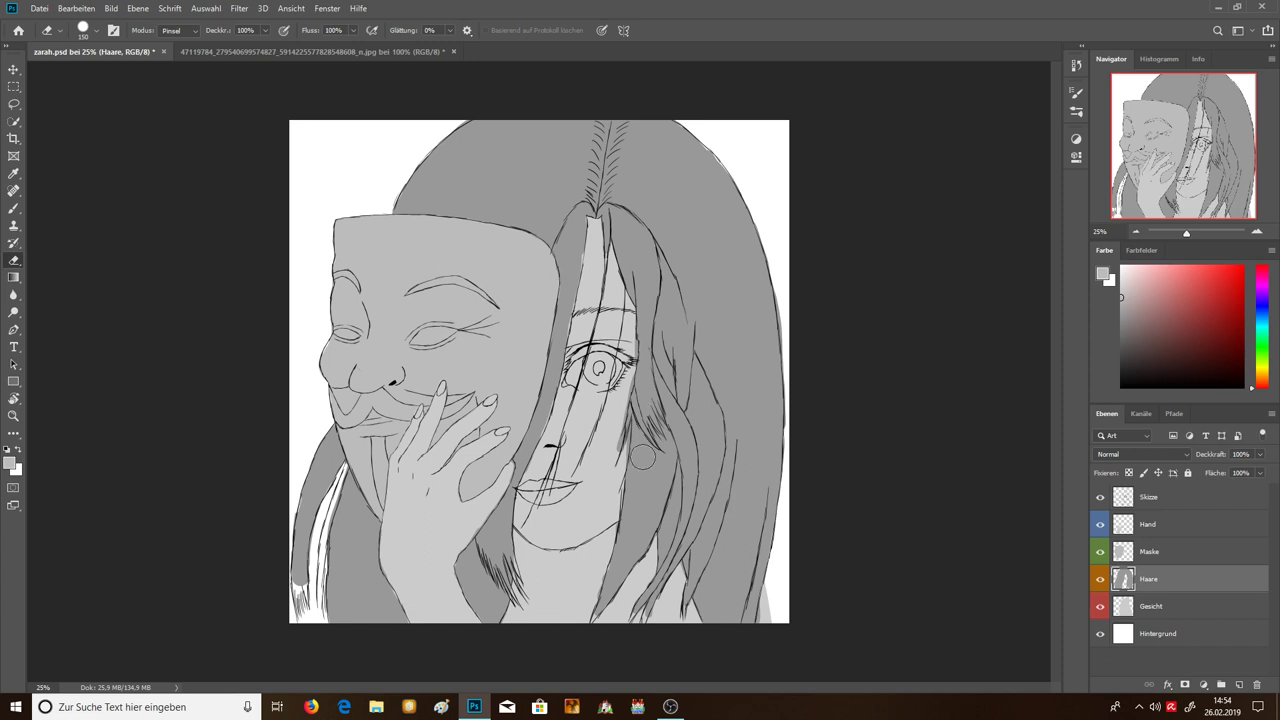
left_click(1172, 606)
left_click(1172, 579)
left_click(1176, 524)
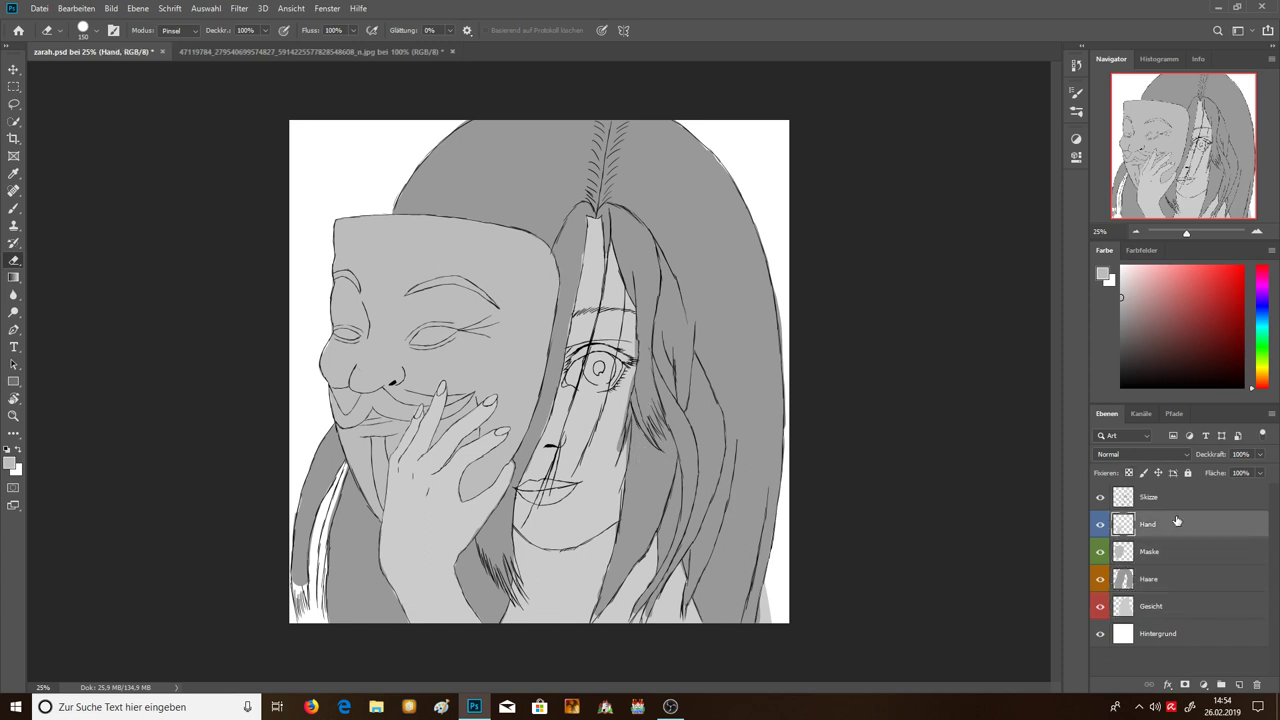
left_click(1149, 498)
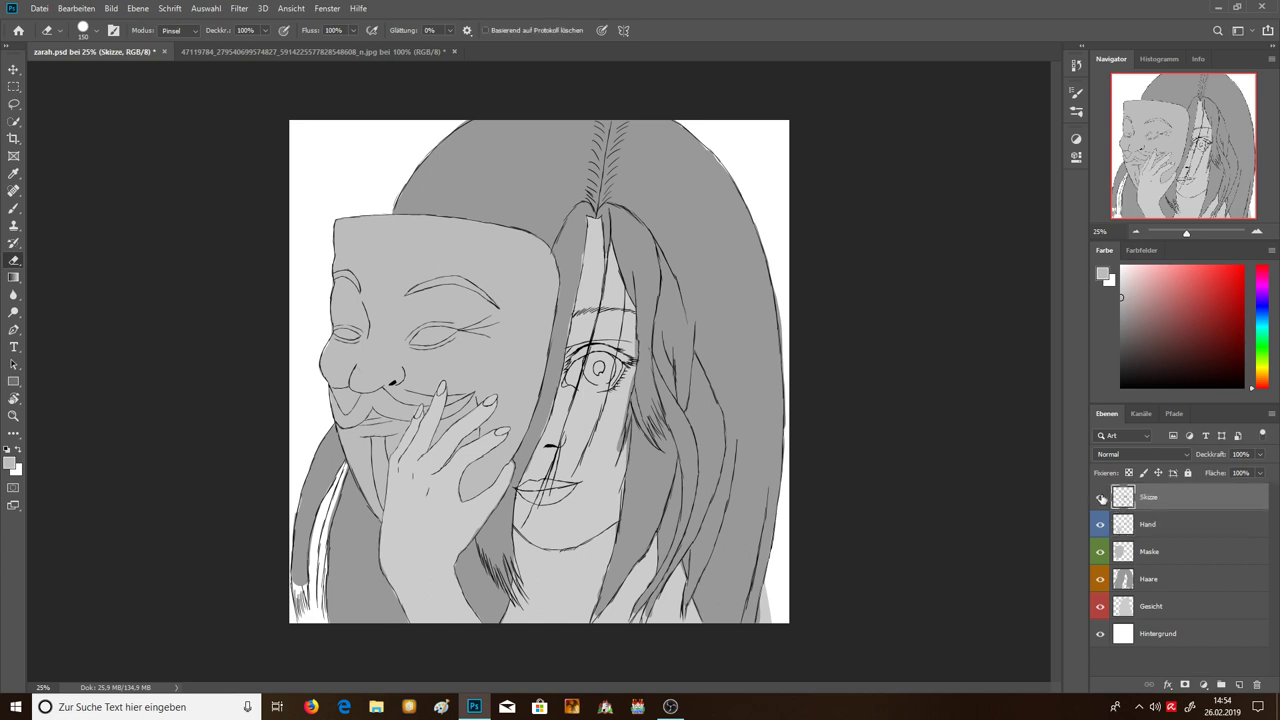
left_click(1100, 497)
left_click(1100, 497)
left_click_drag(1102, 528, 1099, 604)
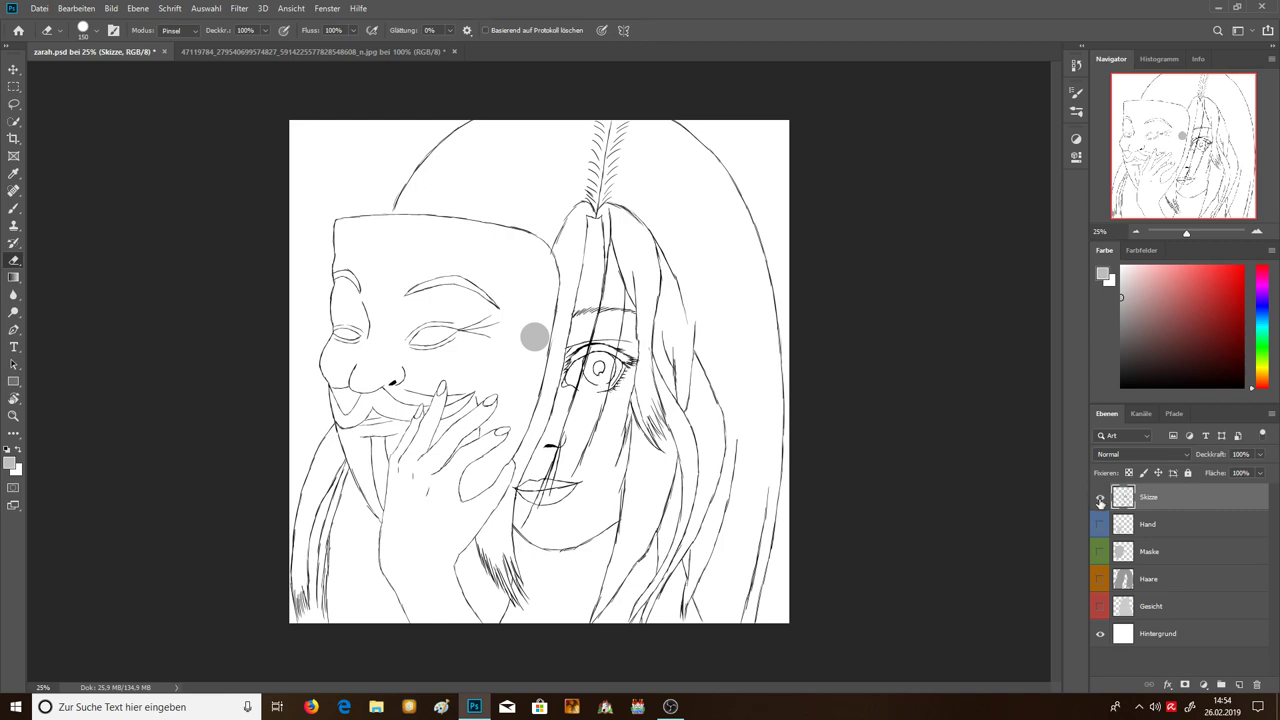
left_click(1101, 501)
left_click(1101, 501)
left_click(1258, 233)
left_click(1258, 233)
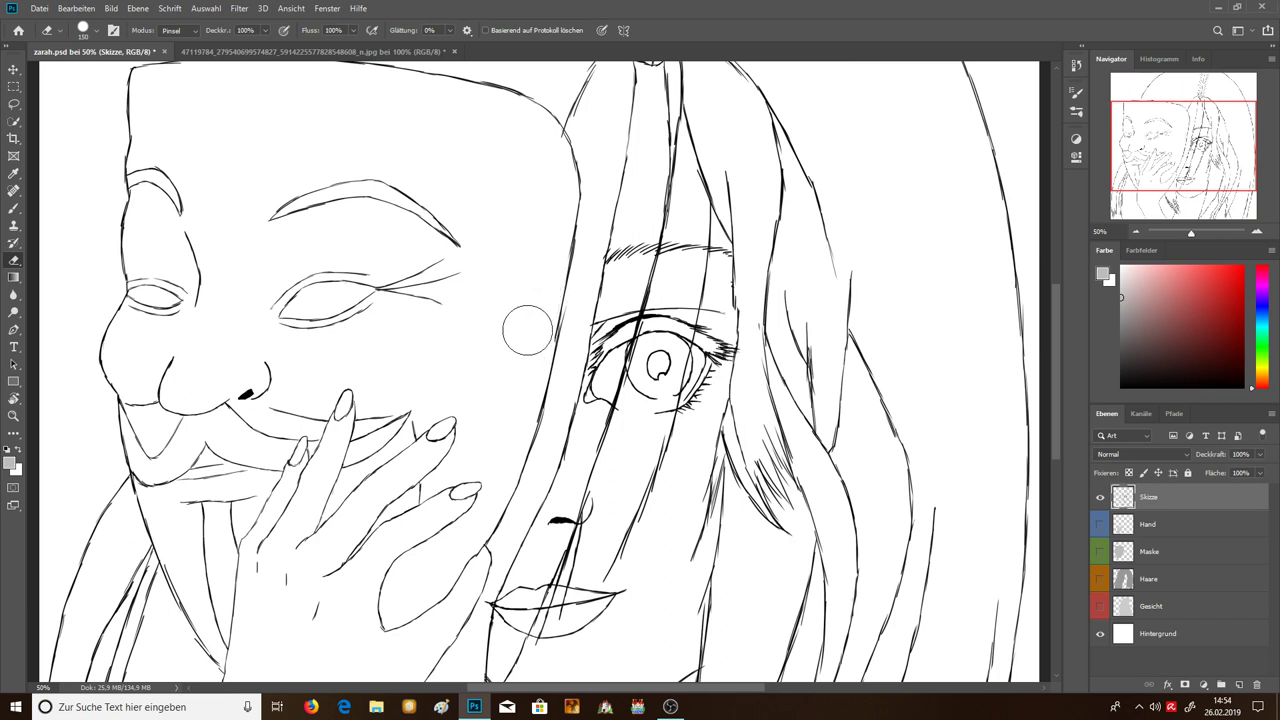
left_click(1134, 232)
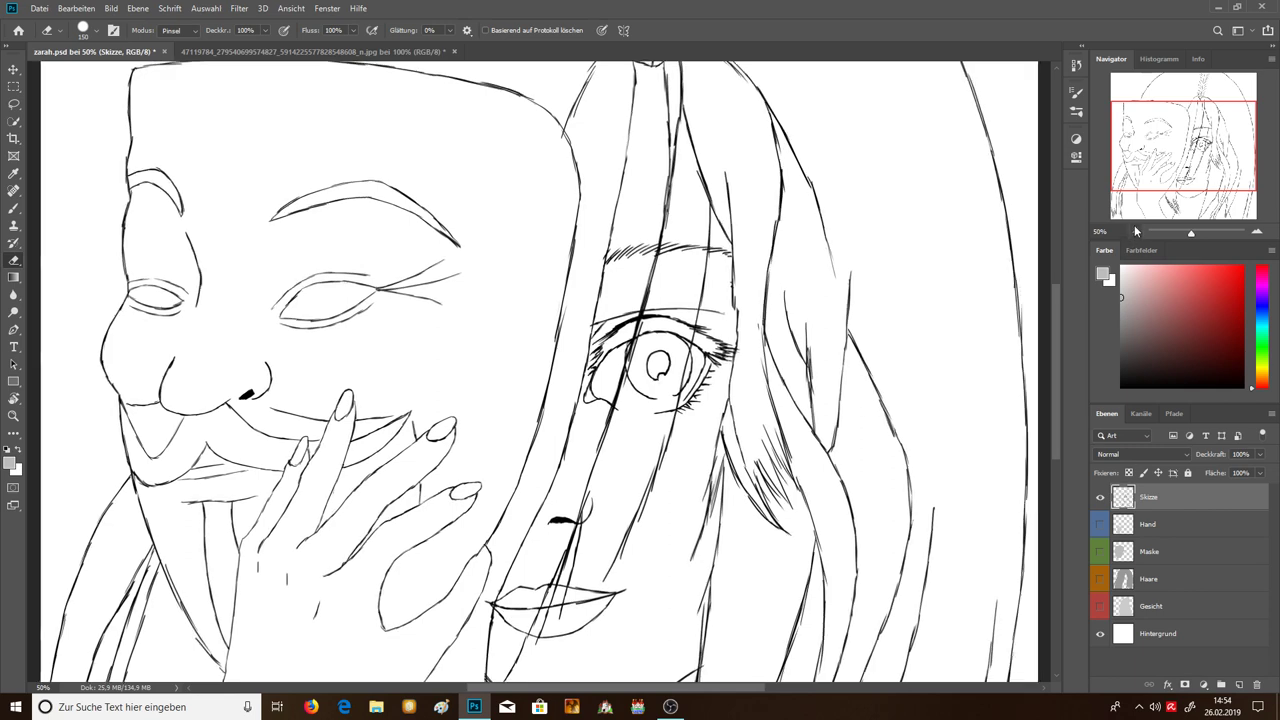
left_click(1134, 232)
left_click(1134, 232)
left_click(1133, 232)
left_click(1257, 232)
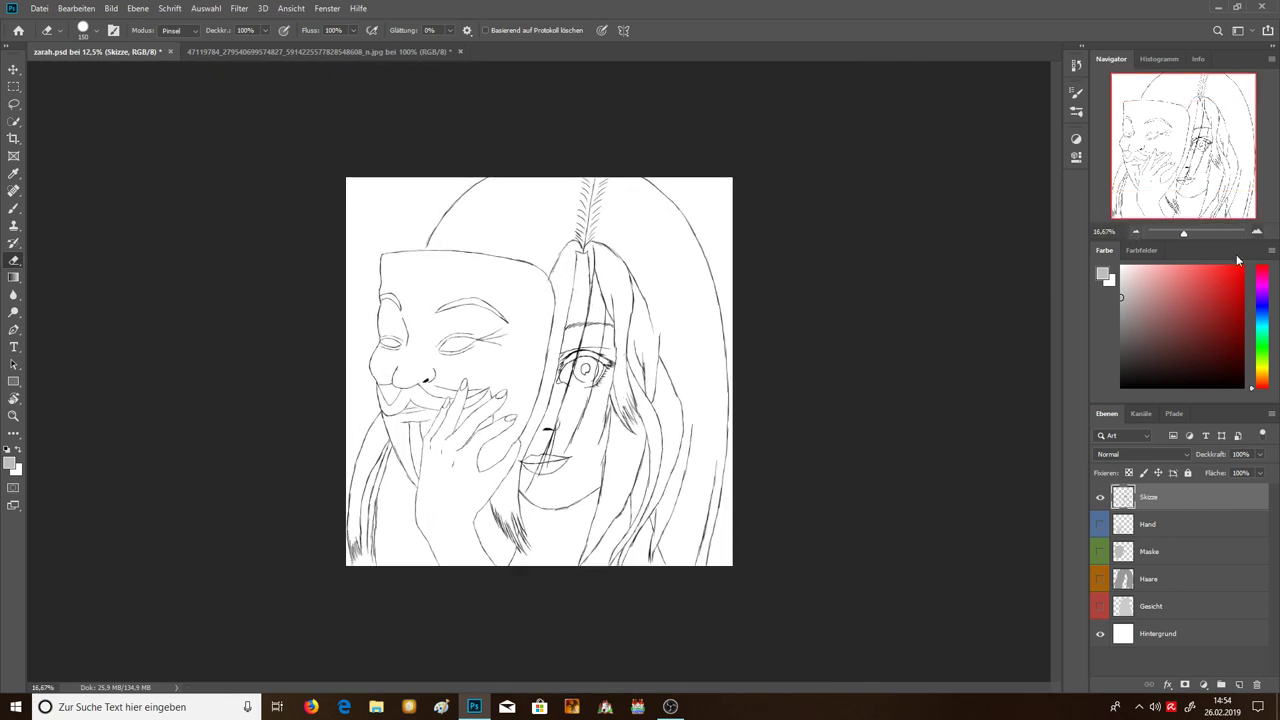
left_click(1257, 232)
left_click_drag(1100, 524, 1099, 601)
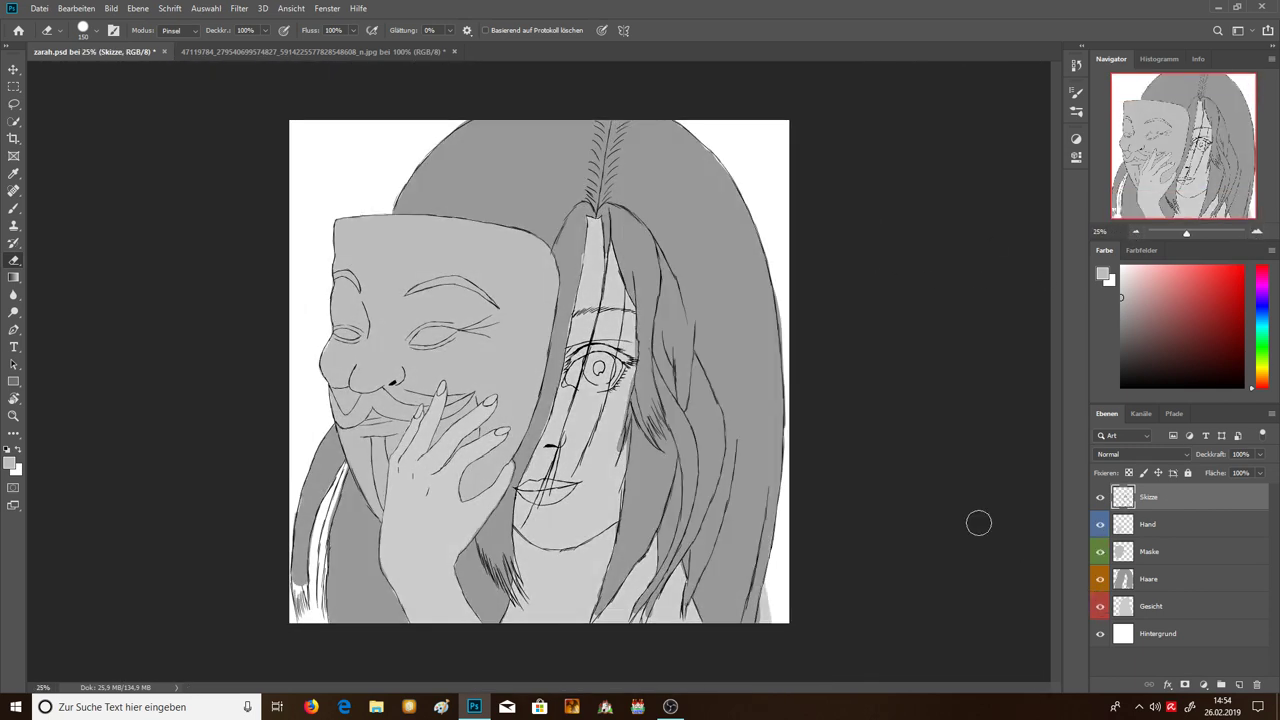